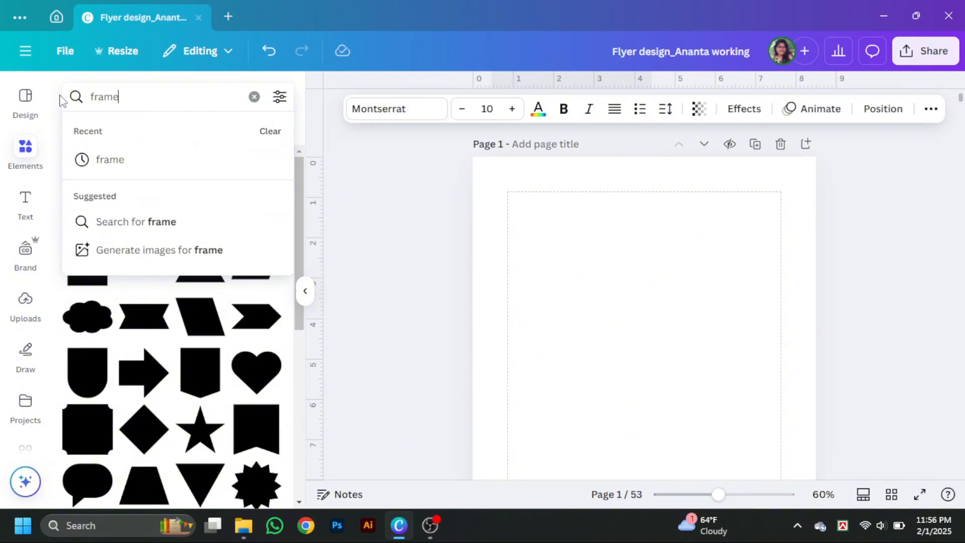
- Search the elements for "frame" and add the plain square frame to page 1
{"action": "key", "text": "Return"}
{"action": "left_click", "coordinate": [75, 130]}
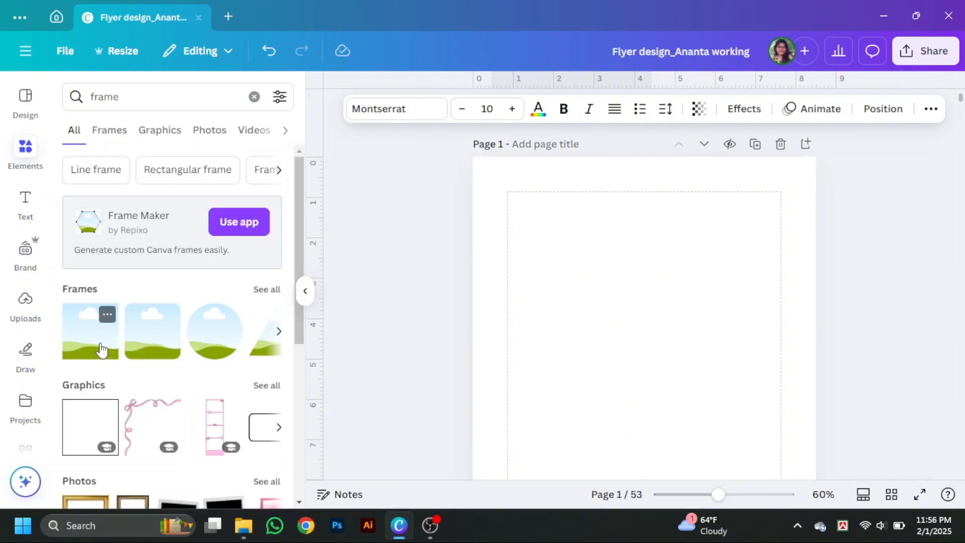
{"action": "left_click", "coordinate": [101, 349]}
{"action": "left_click", "coordinate": [306, 291]}
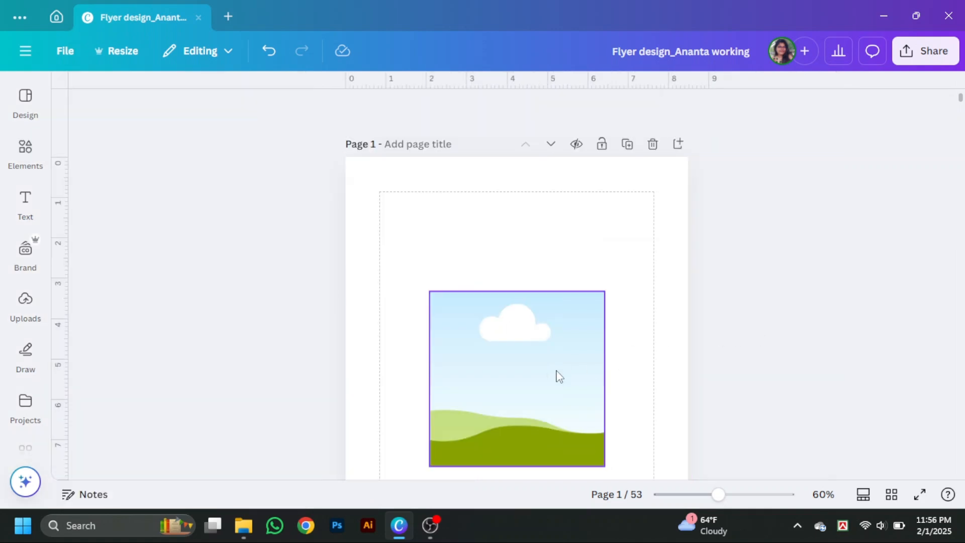
- Enlarge the frame to about 14 by 6.7 and tilt it so its lower edge slopes down across the page
{"action": "left_click_drag", "start_coordinate": [559, 376], "coordinate": [719, 349]}
{"action": "left_click_drag", "start_coordinate": [749, 253], "coordinate": [944, 274]}
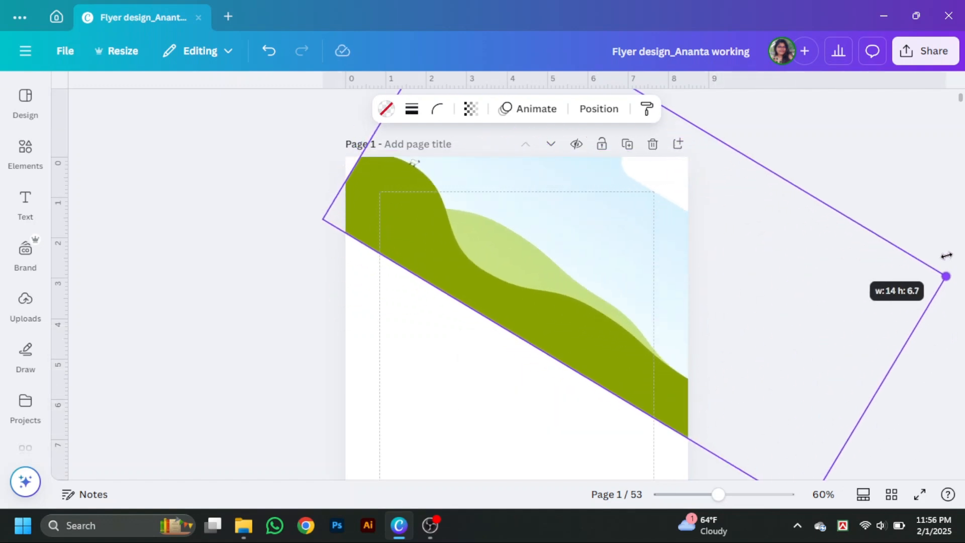
{"action": "left_click_drag", "start_coordinate": [640, 254], "coordinate": [608, 252]}
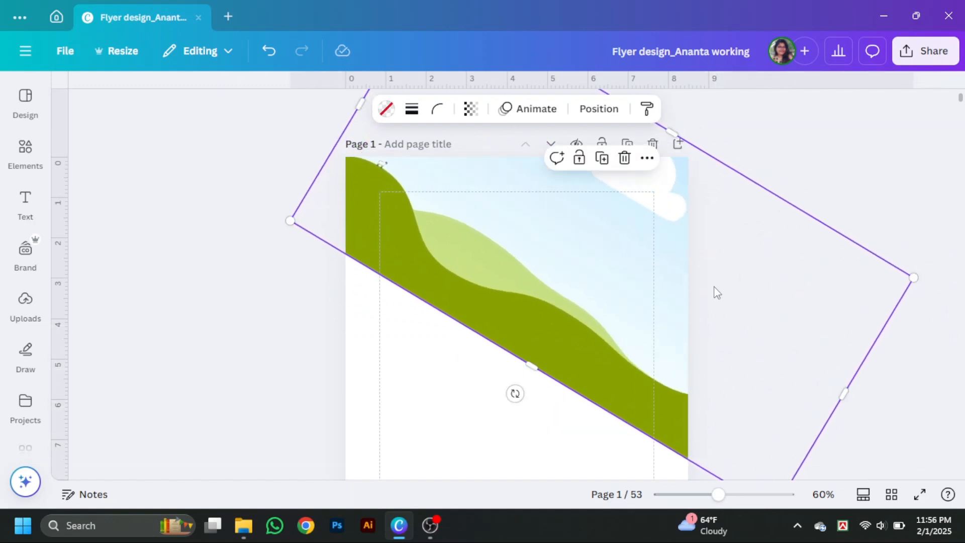
{"action": "scroll", "coordinate": [777, 391], "scroll_direction": "down", "scroll_amount": 3}
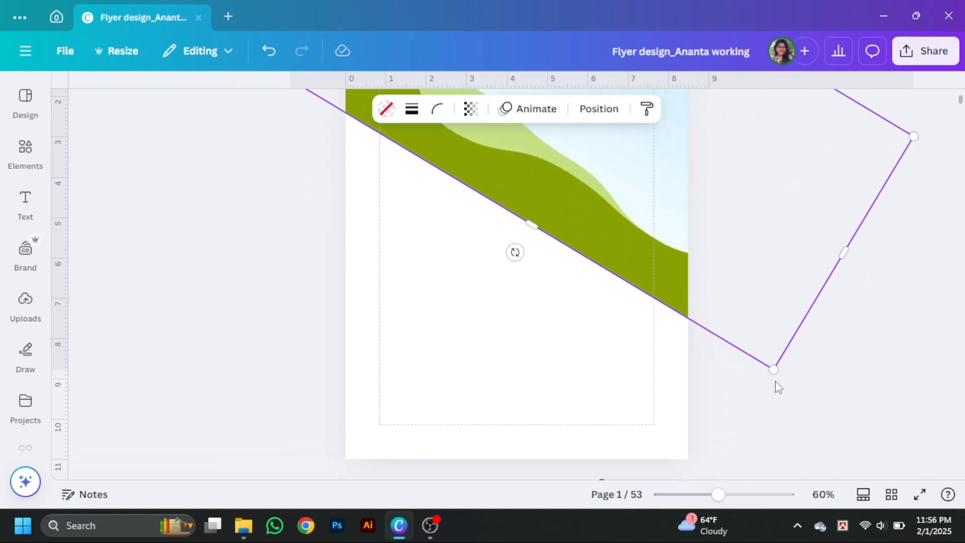
{"action": "left_click_drag", "start_coordinate": [513, 254], "coordinate": [536, 265]}
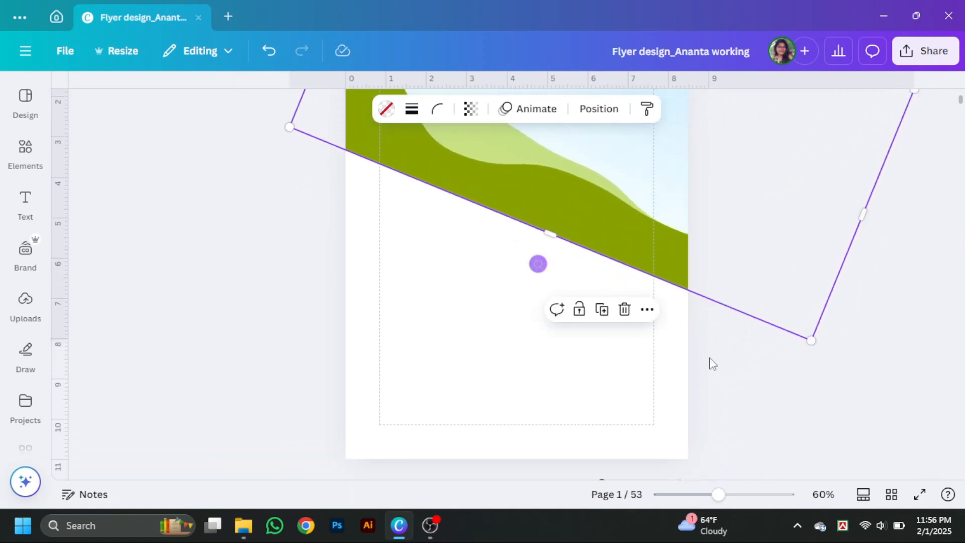
- Enlarge the tilted frame further and move it down so it fills the page's upper part
{"action": "scroll", "coordinate": [765, 386], "scroll_direction": "up", "scroll_amount": 3}
{"action": "left_click_drag", "start_coordinate": [780, 358], "coordinate": [777, 365]}
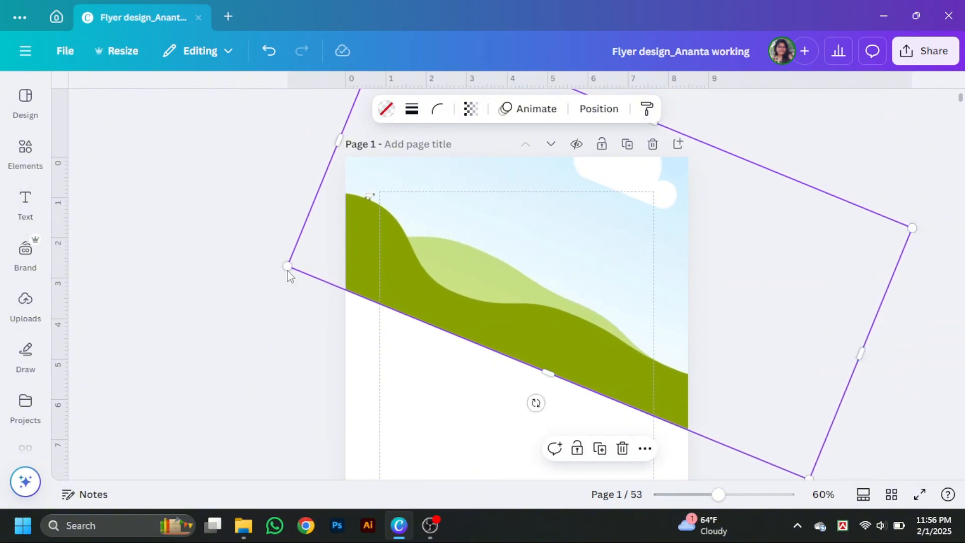
{"action": "left_click_drag", "start_coordinate": [287, 269], "coordinate": [246, 328]}
{"action": "left_click_drag", "start_coordinate": [437, 291], "coordinate": [468, 347]}
- List all frame results and add the slanted-edge rectangular frame to page 1
{"action": "left_click", "coordinate": [27, 151]}
{"action": "left_click", "coordinate": [262, 296]}
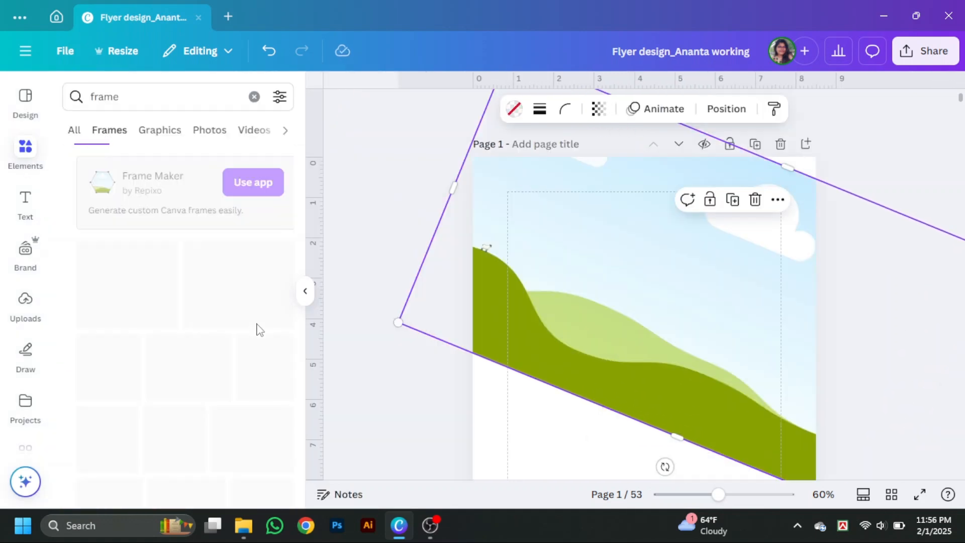
{"action": "scroll", "coordinate": [237, 387], "scroll_direction": "down", "scroll_amount": 5}
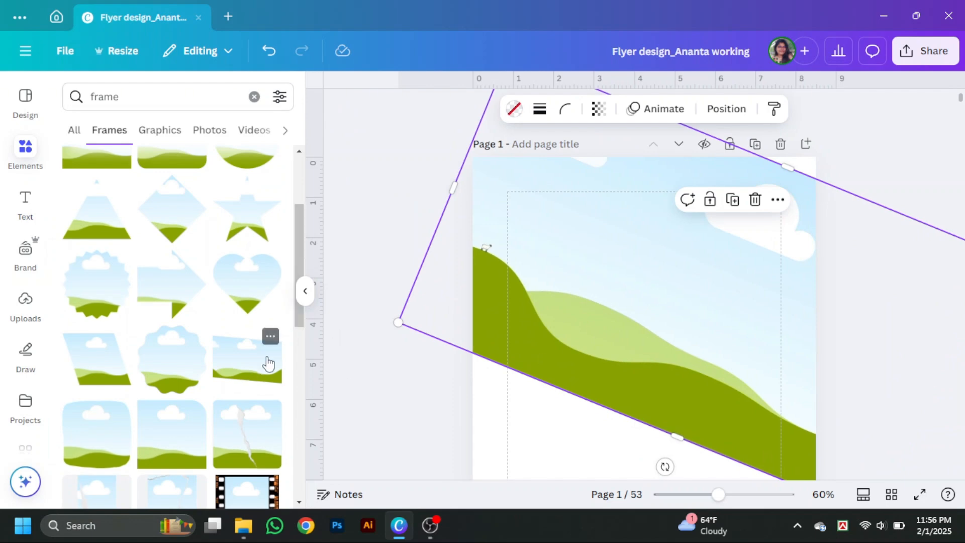
{"action": "left_click", "coordinate": [268, 369]}
{"action": "left_click", "coordinate": [726, 273]}
{"action": "left_click", "coordinate": [703, 347]}
- Try the slanted-edge frame enlarged and tilted over the first frame, and delete it
{"action": "left_click_drag", "start_coordinate": [732, 319], "coordinate": [937, 176]}
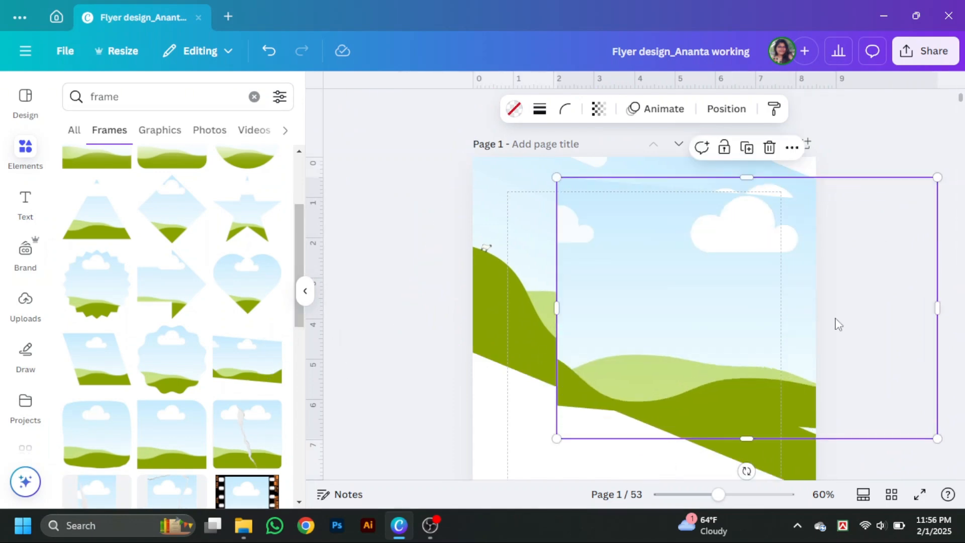
{"action": "left_click_drag", "start_coordinate": [789, 333], "coordinate": [694, 304]}
{"action": "left_click_drag", "start_coordinate": [651, 435], "coordinate": [612, 460]}
{"action": "left_click_drag", "start_coordinate": [817, 444], "coordinate": [862, 477]}
{"action": "left_click_drag", "start_coordinate": [795, 325], "coordinate": [769, 343]}
{"action": "scroll", "coordinate": [213, 456], "scroll_direction": "down", "scroll_amount": 6}
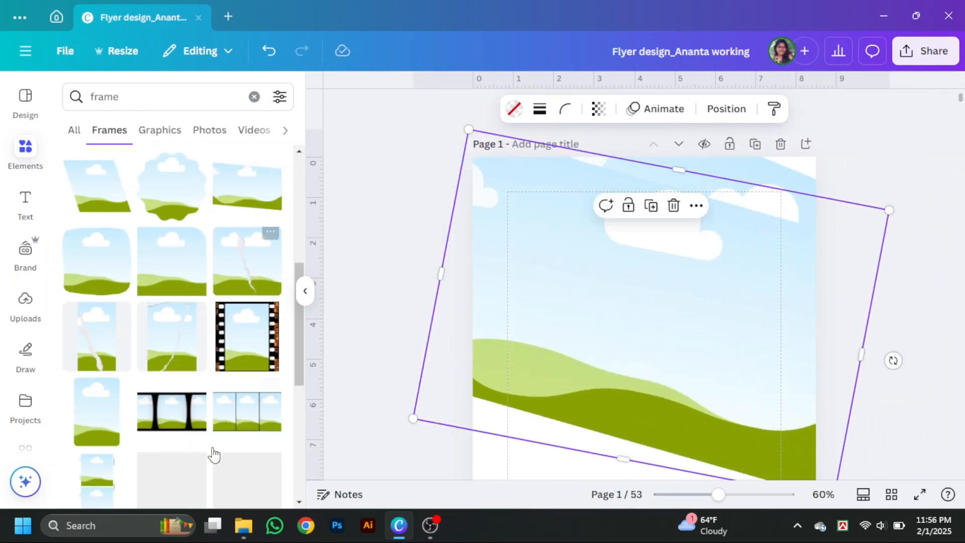
{"action": "key", "text": "Delete"}
- Extend the remaining tilted frame's upper edge outward past the top of the page
{"action": "left_click", "coordinate": [310, 293]}
{"action": "left_click", "coordinate": [578, 216]}
{"action": "left_click_drag", "start_coordinate": [663, 165], "coordinate": [675, 138]}
{"action": "left_click", "coordinate": [109, 206]}
- Search the elements for "apartment" and browse the photo results
{"action": "left_click", "coordinate": [25, 152]}
{"action": "left_click_drag", "start_coordinate": [123, 97], "coordinate": [70, 105]}
{"action": "key", "text": "BackSpace"}
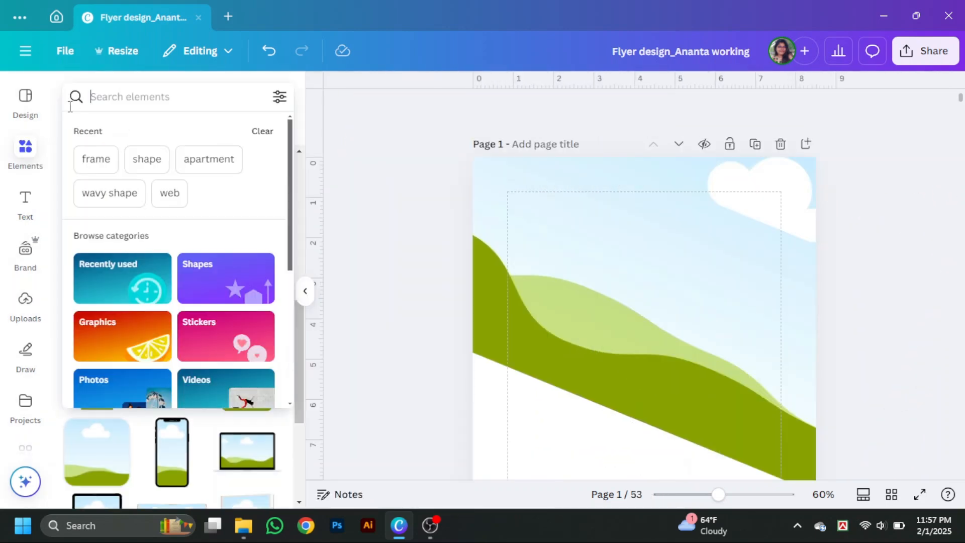
{"action": "type", "text": "apartment"}
{"action": "key", "text": "Return"}
{"action": "left_click", "coordinate": [209, 130]}
{"action": "scroll", "coordinate": [152, 297], "scroll_direction": "down", "scroll_amount": 3}
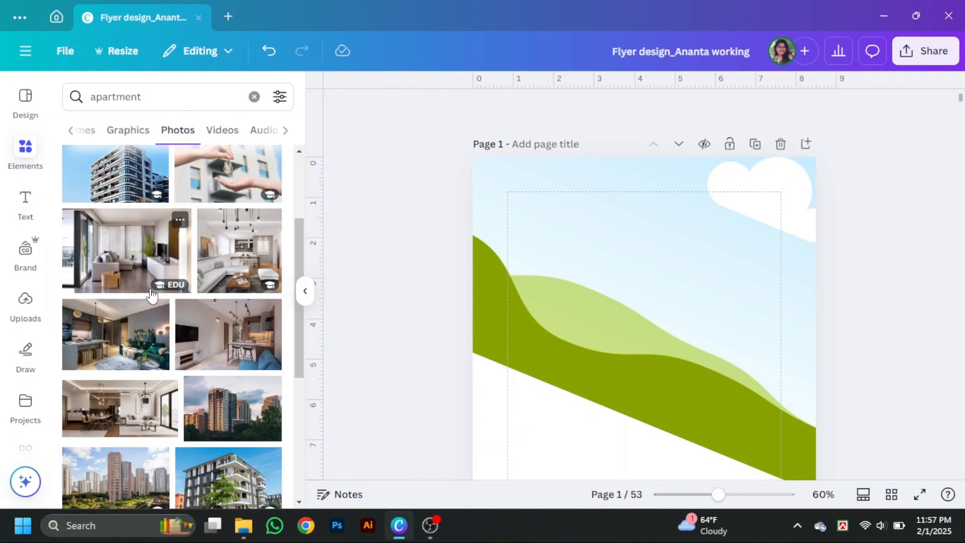
{"action": "scroll", "coordinate": [153, 297], "scroll_direction": "up", "scroll_amount": 3}
- Try the white hallway photo in the tilted frame and rotate it upright within the crop
{"action": "left_click_drag", "start_coordinate": [122, 234], "coordinate": [732, 396]}
{"action": "double_click", "coordinate": [698, 427]}
{"action": "left_click_drag", "start_coordinate": [437, 166], "coordinate": [413, 292]}
{"action": "mouse_move", "coordinate": [518, 289]}
{"action": "left_mouse_down"}
{"action": "mouse_move", "coordinate": [491, 307]}
{"action": "mouse_move", "coordinate": [502, 296]}
{"action": "left_mouse_up"}
{"action": "left_click", "coordinate": [332, 249]}
- Move the tilted photo frame slightly up the page
{"action": "scroll", "coordinate": [337, 253], "scroll_direction": "down", "scroll_amount": 2}
{"action": "scroll", "coordinate": [214, 320], "scroll_direction": "down", "scroll_amount": 10}
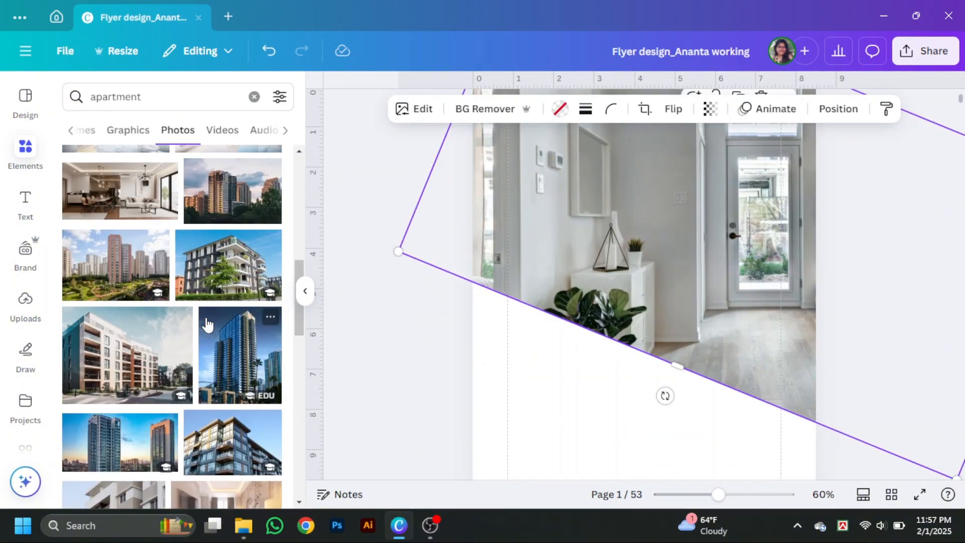
- Try the photo of the apartment building with curved balconies and trees in the frame, rotated upright within the crop
{"action": "scroll", "coordinate": [213, 321], "scroll_direction": "down", "scroll_amount": 10}
{"action": "left_click_drag", "start_coordinate": [763, 339], "coordinate": [752, 293]}
{"action": "scroll", "coordinate": [799, 351], "scroll_direction": "up", "scroll_amount": 2}
{"action": "scroll", "coordinate": [222, 198], "scroll_direction": "down", "scroll_amount": 5}
{"action": "left_click_drag", "start_coordinate": [222, 195], "coordinate": [427, 238]}
{"action": "double_click", "coordinate": [427, 238]}
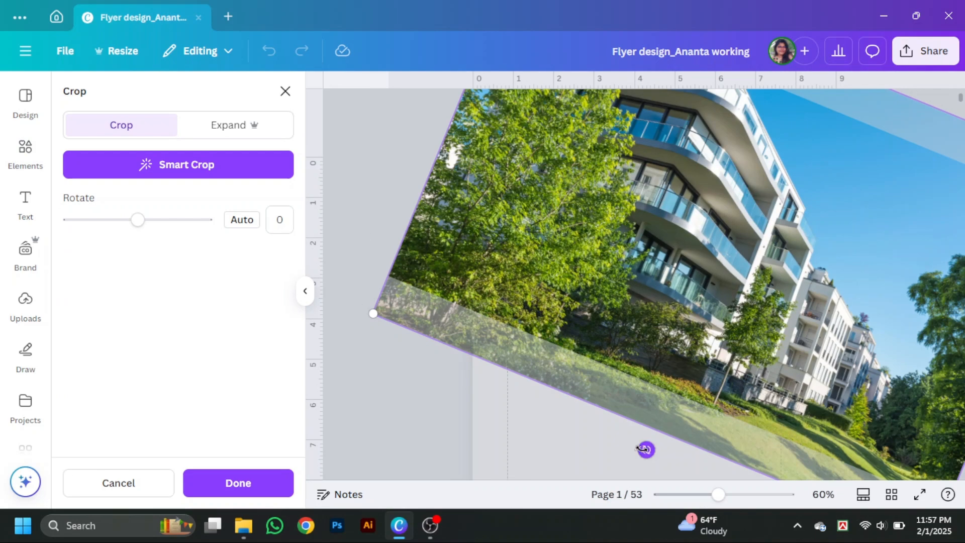
{"action": "left_click_drag", "start_coordinate": [645, 449], "coordinate": [728, 465]}
{"action": "left_click", "coordinate": [283, 93]}
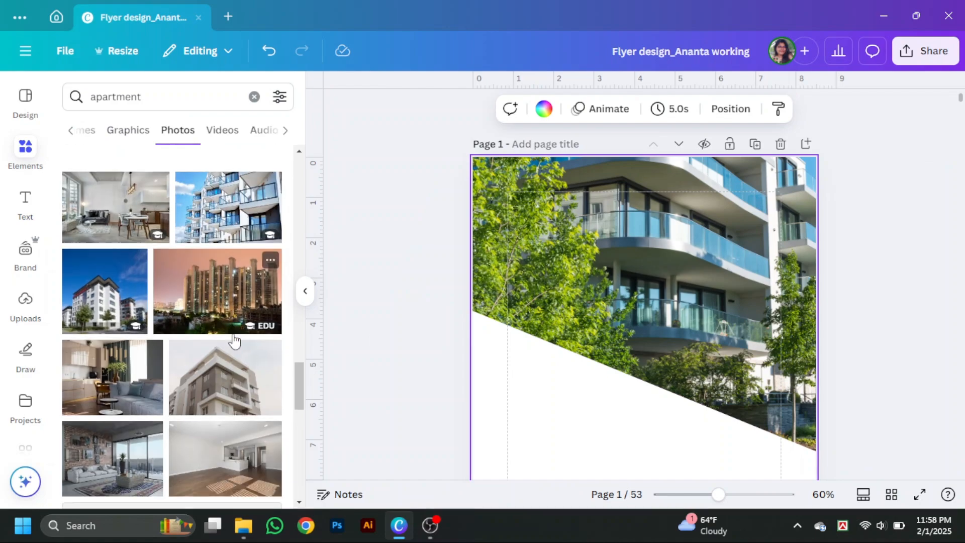
- Try the orange and grey apartment building photo in the frame, rotated -21.4 degrees within the crop
{"action": "scroll", "coordinate": [234, 341], "scroll_direction": "up", "scroll_amount": 1}
{"action": "left_click", "coordinate": [114, 220]}
{"action": "left_click_drag", "start_coordinate": [645, 377], "coordinate": [644, 281]}
{"action": "double_click", "coordinate": [644, 281]}
{"action": "left_click_drag", "start_coordinate": [429, 119], "coordinate": [470, 236]}
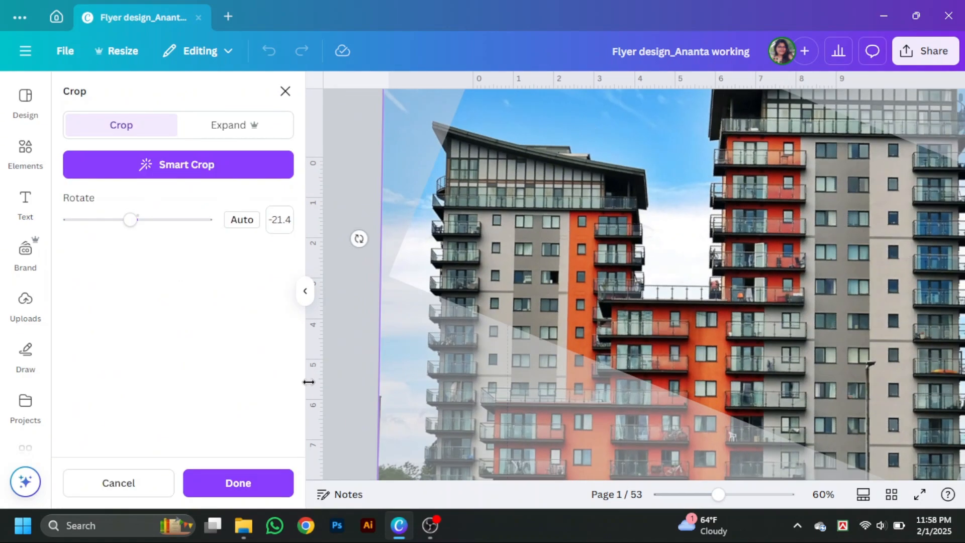
{"action": "left_click", "coordinate": [237, 482]}
- Search the photos for "duplex" and try the modern house with the red roof in the frame
{"action": "scroll", "coordinate": [226, 389], "scroll_direction": "down", "scroll_amount": 4}
{"action": "scroll", "coordinate": [210, 323], "scroll_direction": "down", "scroll_amount": 5}
{"action": "left_click_drag", "start_coordinate": [166, 98], "coordinate": [10, 122]}
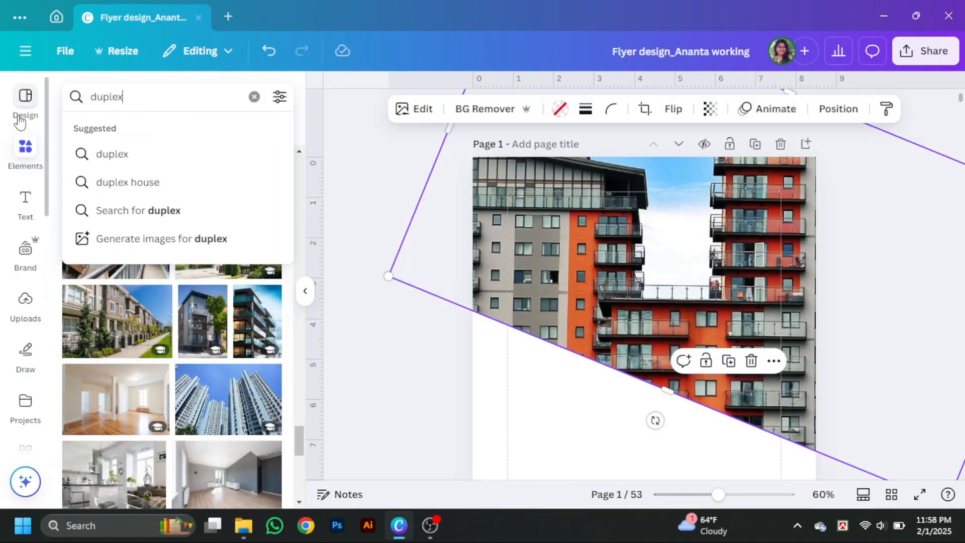
{"action": "left_click", "coordinate": [121, 312]}
{"action": "left_click_drag", "start_coordinate": [583, 369], "coordinate": [598, 314]}
{"action": "scroll", "coordinate": [231, 350], "scroll_direction": "down", "scroll_amount": 6}
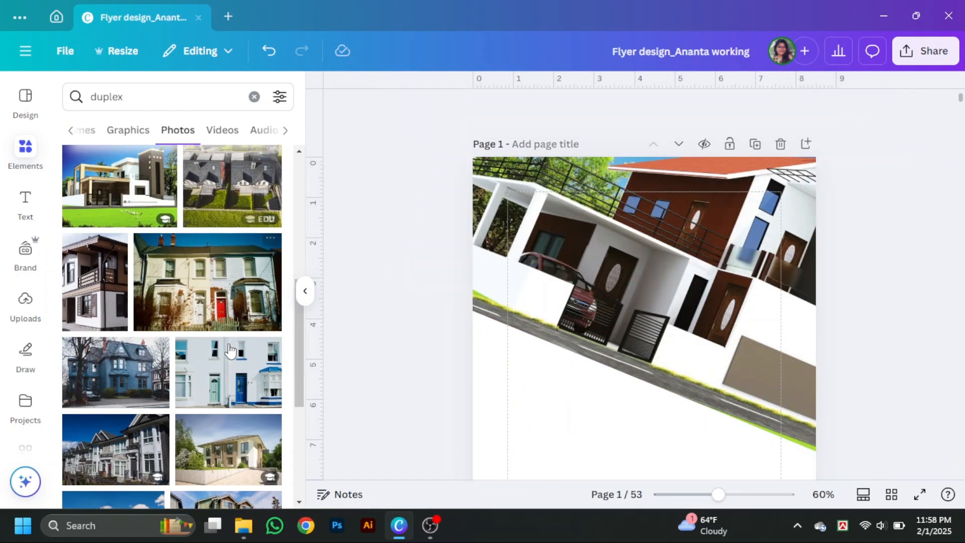
{"action": "scroll", "coordinate": [352, 347], "scroll_direction": "down", "scroll_amount": 3}
- Scale down the tilted frame and reposition it over the upper part of the page
{"action": "left_click", "coordinate": [305, 291]}
{"action": "scroll", "coordinate": [578, 302], "scroll_direction": "up", "scroll_amount": 3}
{"action": "left_click", "coordinate": [578, 302]}
{"action": "scroll", "coordinate": [654, 321], "scroll_direction": "down", "scroll_amount": 3}
{"action": "left_click_drag", "start_coordinate": [788, 327], "coordinate": [692, 209]}
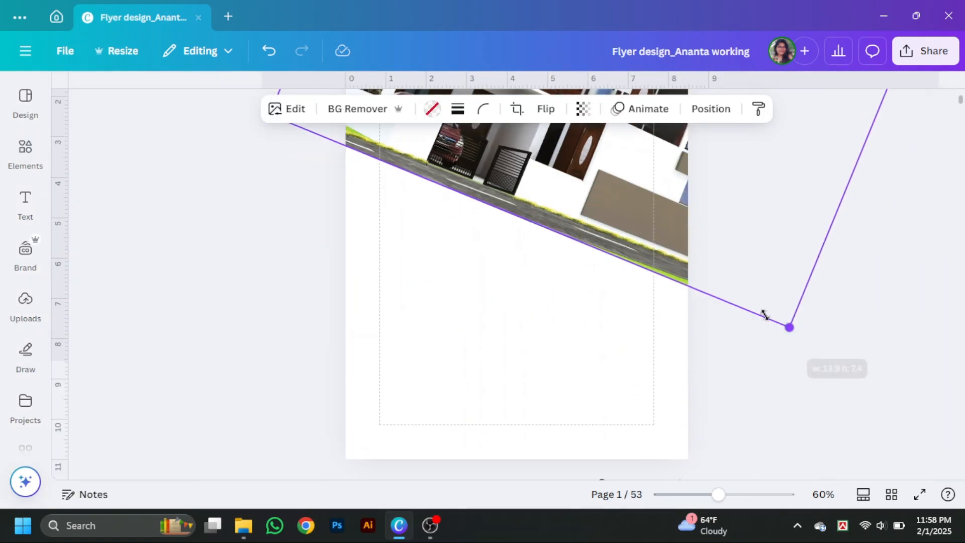
{"action": "scroll", "coordinate": [643, 226], "scroll_direction": "up", "scroll_amount": 3}
{"action": "left_click_drag", "start_coordinate": [552, 265], "coordinate": [577, 360]}
- Search the photos for "duplex apartment" and browse the results
{"action": "left_click", "coordinate": [25, 153]}
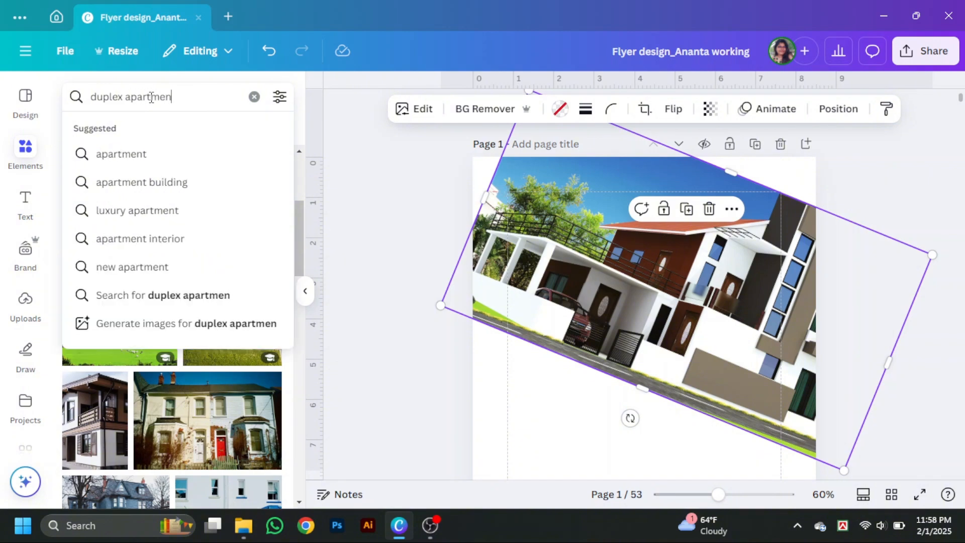
{"action": "type", "text": "t"}
{"action": "key", "text": "Return"}
{"action": "scroll", "coordinate": [184, 374], "scroll_direction": "down", "scroll_amount": 6}
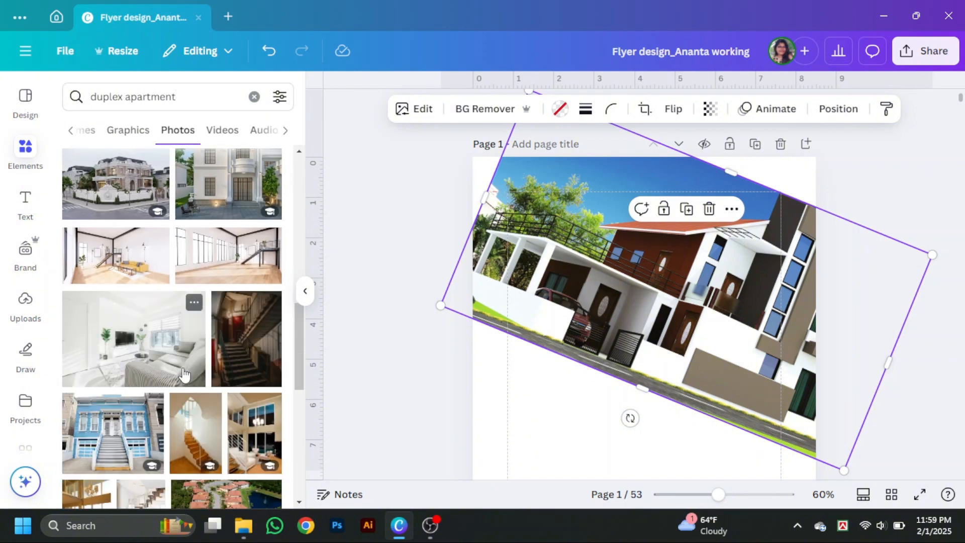
- Shorten the photo search to "apartment" and browse the results
{"action": "left_click_drag", "start_coordinate": [124, 97], "coordinate": [89, 97]}
{"action": "key", "text": "BackSpace"}
{"action": "key", "text": "Return"}
{"action": "scroll", "coordinate": [193, 307], "scroll_direction": "down", "scroll_amount": 7}
- Try several apartment photos in the frame, including the dining room interior and the white building against blue sky
{"action": "left_click_drag", "start_coordinate": [120, 196], "coordinate": [543, 246]}
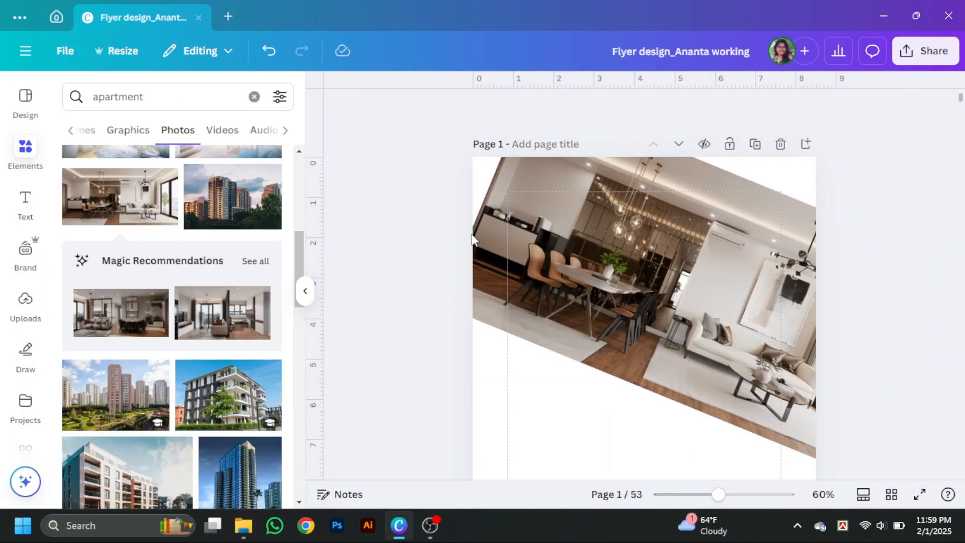
{"action": "scroll", "coordinate": [232, 332], "scroll_direction": "down", "scroll_amount": 10}
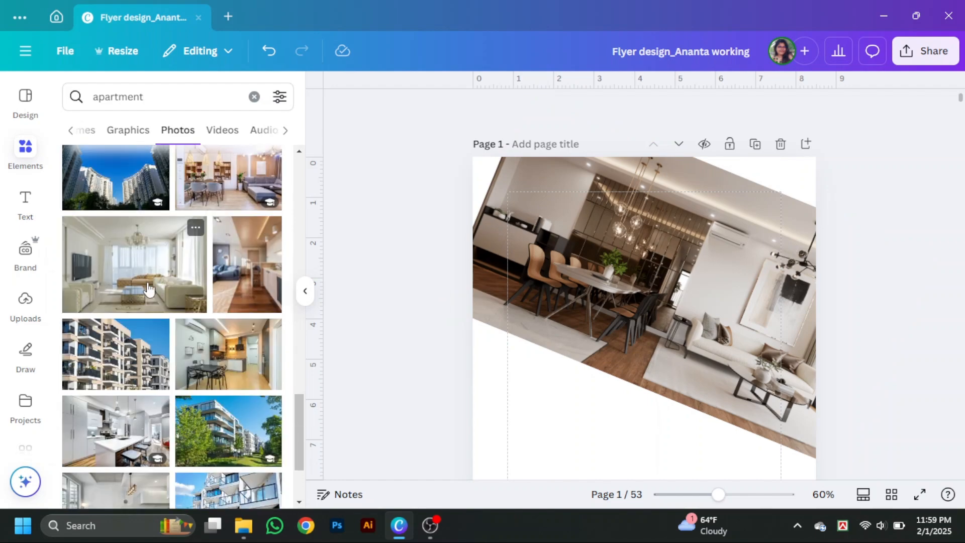
{"action": "scroll", "coordinate": [201, 392], "scroll_direction": "down", "scroll_amount": 4}
{"action": "left_click_drag", "start_coordinate": [121, 327], "coordinate": [628, 281]}
{"action": "scroll", "coordinate": [171, 352], "scroll_direction": "down", "scroll_amount": 4}
{"action": "left_click_drag", "start_coordinate": [106, 322], "coordinate": [628, 281]}
- Fill the frame with the white living room photo with large windows, rotated -21.8 degrees within the crop
{"action": "scroll", "coordinate": [203, 426], "scroll_direction": "down", "scroll_amount": 5}
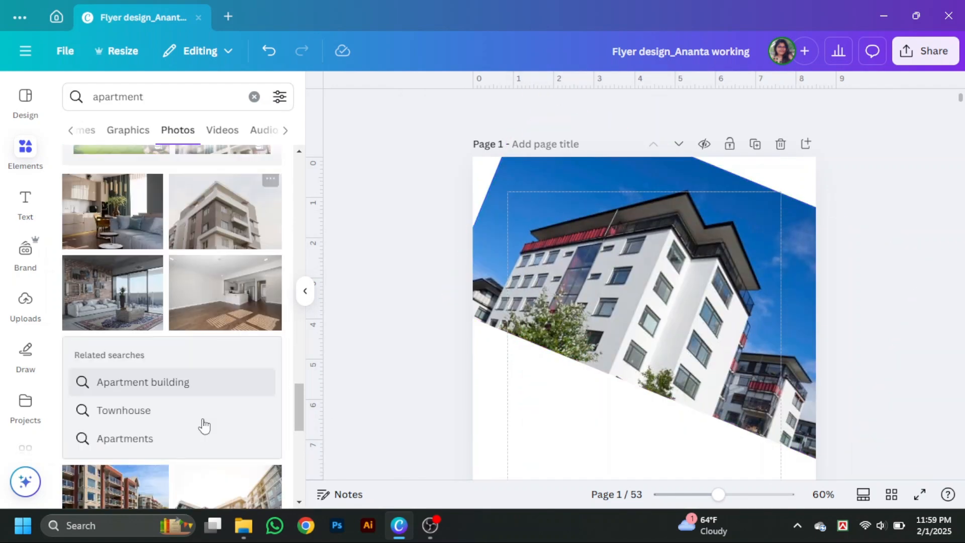
{"action": "scroll", "coordinate": [203, 426], "scroll_direction": "down", "scroll_amount": 10}
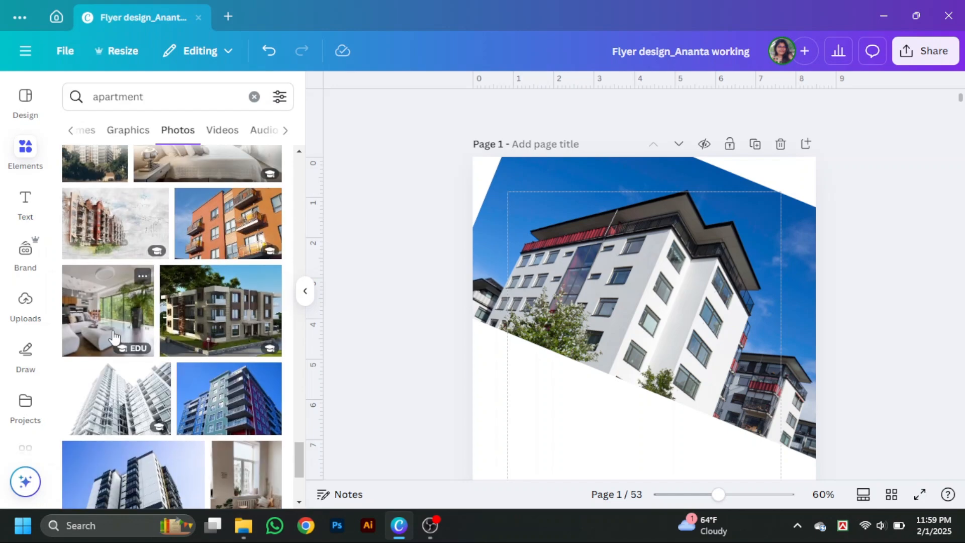
{"action": "left_click_drag", "start_coordinate": [115, 338], "coordinate": [628, 281]}
{"action": "double_click", "coordinate": [628, 282]}
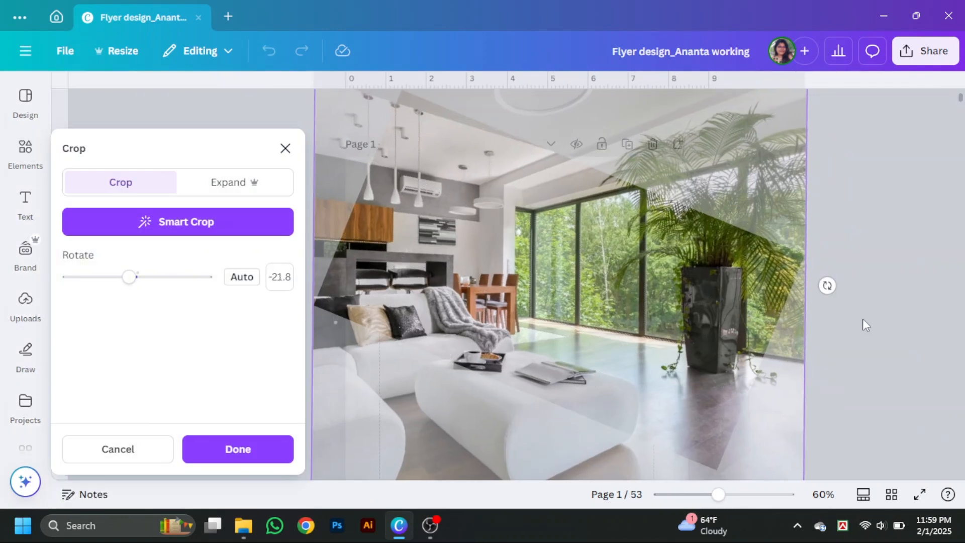
{"action": "left_click", "coordinate": [877, 334]}
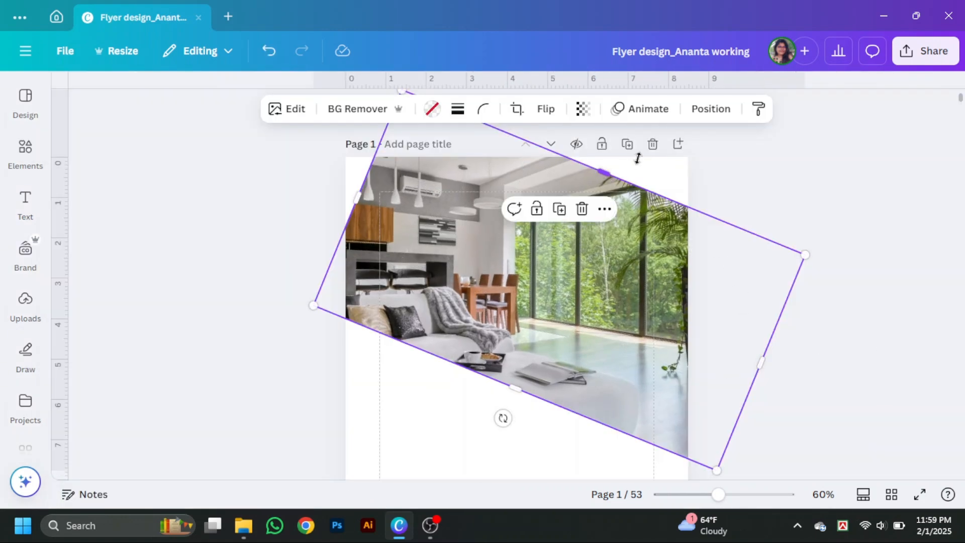
- Extend the photo frame's upper and left sides outward so the photo covers the page's upper corners
{"action": "left_click_drag", "start_coordinate": [638, 159], "coordinate": [653, 118]}
{"action": "left_click_drag", "start_coordinate": [365, 175], "coordinate": [333, 164]}
{"action": "left_click", "coordinate": [875, 332]}
{"action": "scroll", "coordinate": [875, 332], "scroll_direction": "down", "scroll_amount": 2}
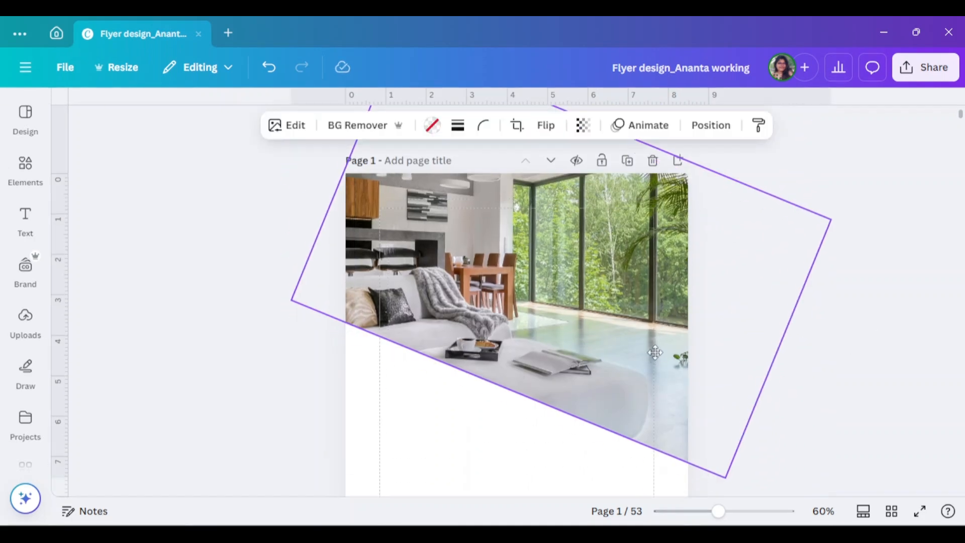
{"action": "left_click", "coordinate": [883, 388]}
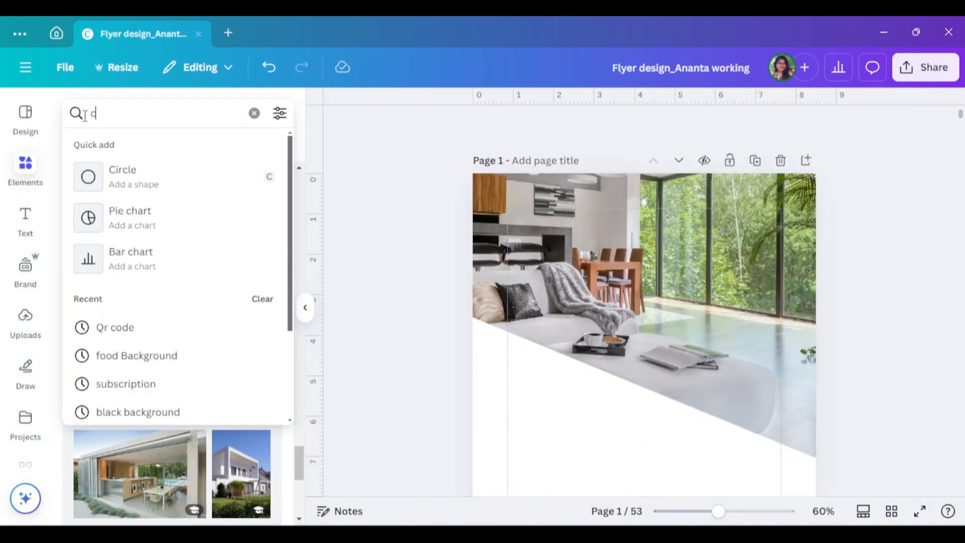
- Search the elements for "corner" and browse the graphics results
{"action": "type", "text": "corner"}
{"action": "key", "text": "Return"}
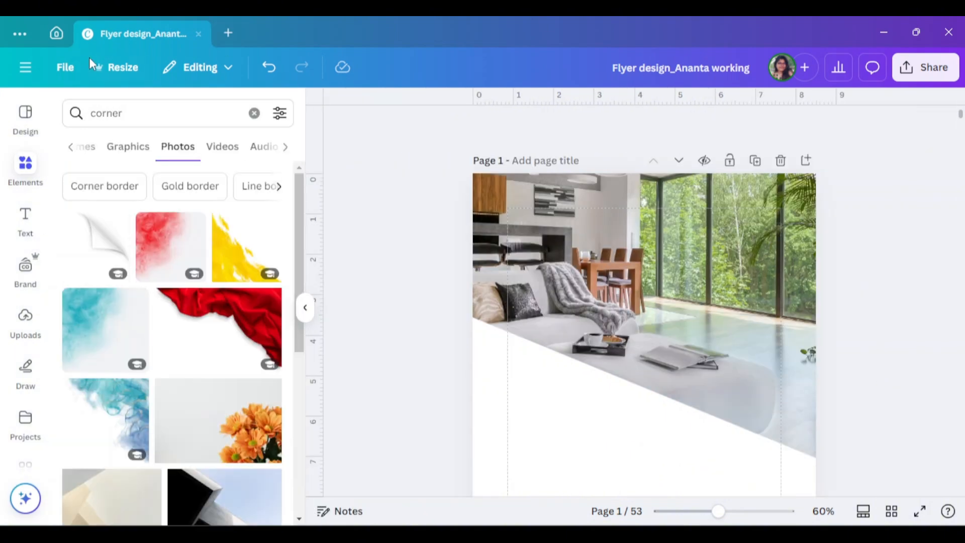
{"action": "left_click", "coordinate": [125, 157]}
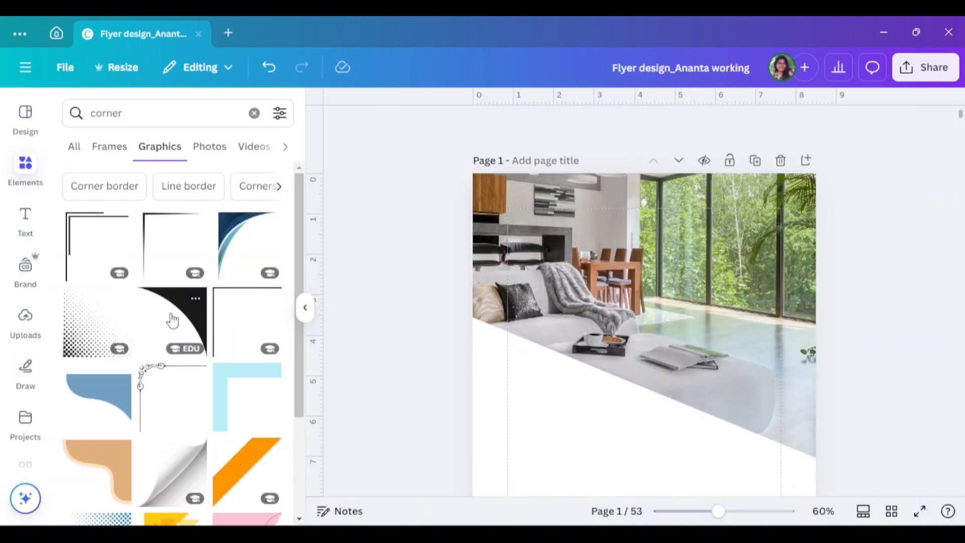
{"action": "scroll", "coordinate": [173, 319], "scroll_direction": "down", "scroll_amount": 3}
{"action": "scroll", "coordinate": [172, 317], "scroll_direction": "up", "scroll_amount": 3}
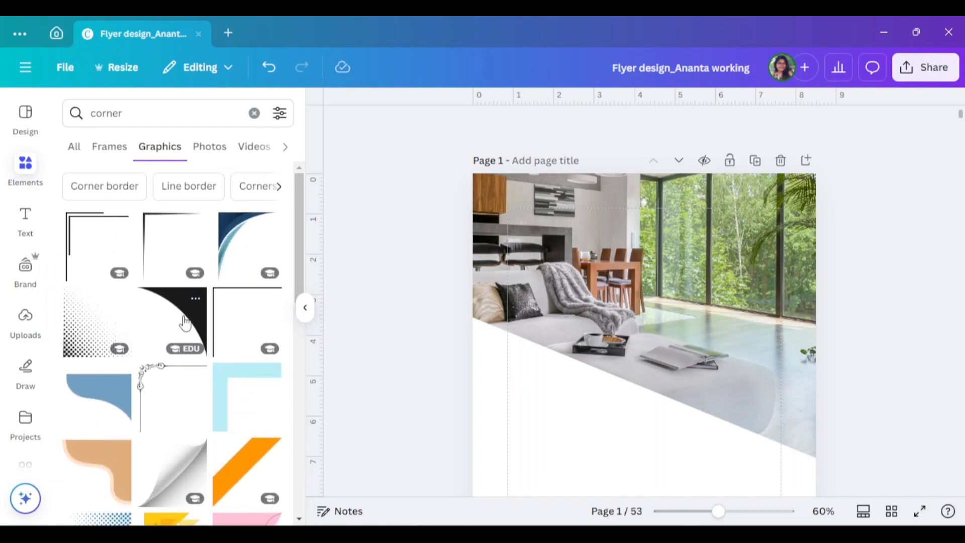
- Add the black curved corner graphic, flipped horizontally, in the page's upper-left corner over the photo
{"action": "left_click", "coordinate": [185, 322]}
{"action": "left_click", "coordinate": [624, 125]}
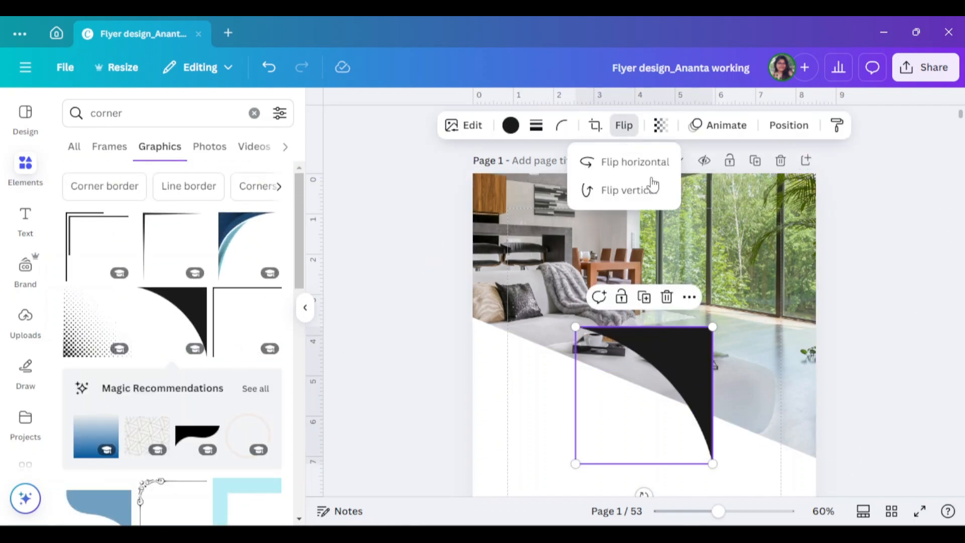
{"action": "left_click", "coordinate": [637, 162]}
{"action": "left_click_drag", "start_coordinate": [607, 345], "coordinate": [506, 186]}
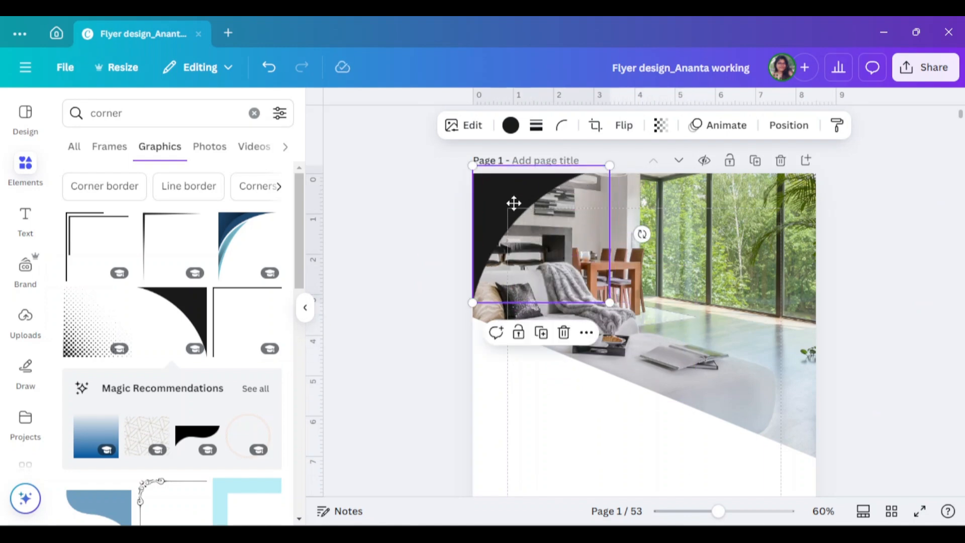
- Shift the black corner graphic slightly beyond the page's upper-left corner and apply a soft shadow effect to it
{"action": "left_click_drag", "start_coordinate": [507, 199], "coordinate": [494, 184]}
{"action": "left_click", "coordinate": [464, 125]}
{"action": "left_click", "coordinate": [232, 485]}
{"action": "left_click_drag", "start_coordinate": [122, 177], "coordinate": [211, 191]}
{"action": "left_click", "coordinate": [698, 126]}
{"action": "left_click_drag", "start_coordinate": [736, 184], "coordinate": [703, 185]}
{"action": "left_click", "coordinate": [501, 204]}
- Recolour the corner graphic to the dark violet-blue #26118D
{"action": "left_click", "coordinate": [511, 125]}
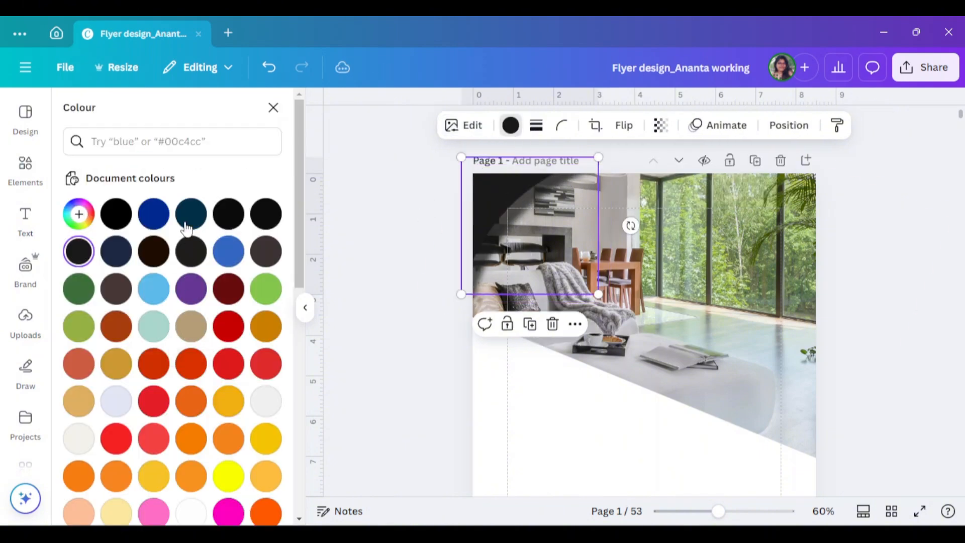
{"action": "left_click", "coordinate": [154, 214]}
{"action": "left_click", "coordinate": [79, 214]}
{"action": "left_click", "coordinate": [222, 251]}
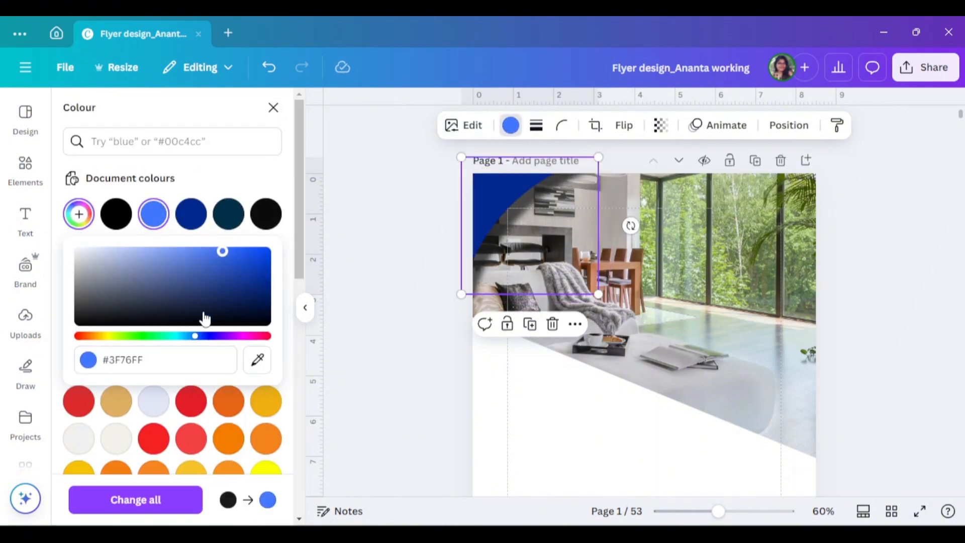
{"action": "left_click_drag", "start_coordinate": [198, 341], "coordinate": [209, 341]}
{"action": "left_click_drag", "start_coordinate": [227, 305], "coordinate": [245, 279]}
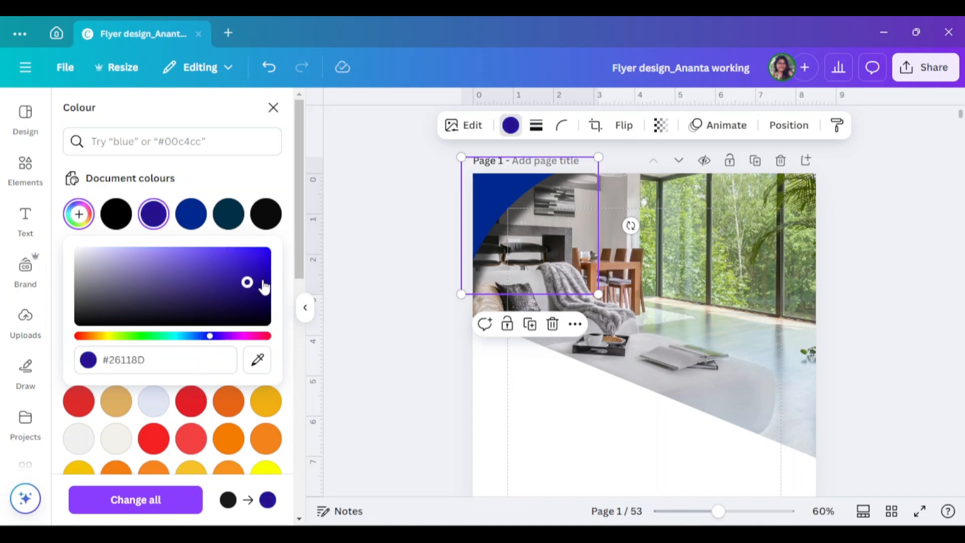
{"action": "left_click", "coordinate": [388, 270]}
{"action": "left_click", "coordinate": [388, 270]}
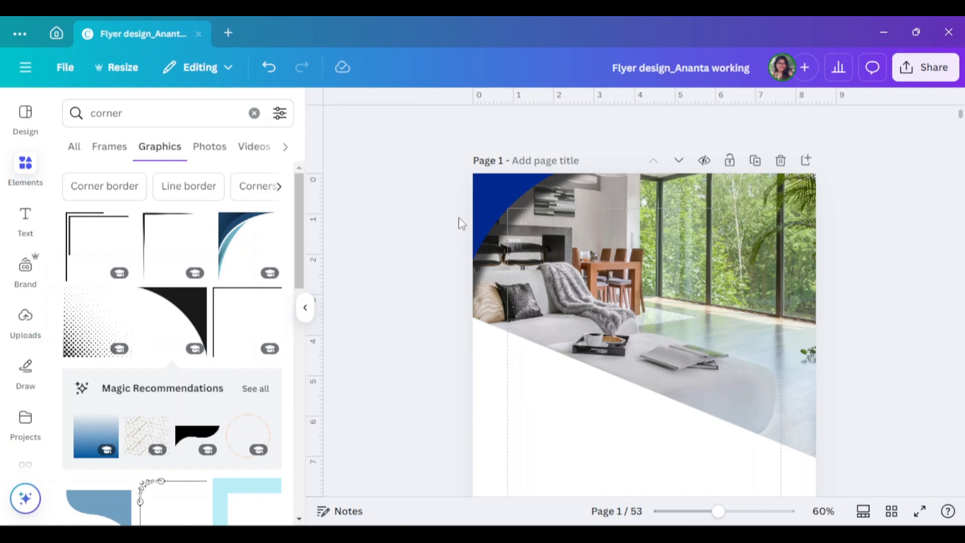
- Move the violet-blue corner graphic slightly right and down so it covers more of the photo
{"action": "left_click", "coordinate": [494, 207]}
{"action": "left_click", "coordinate": [304, 306]}
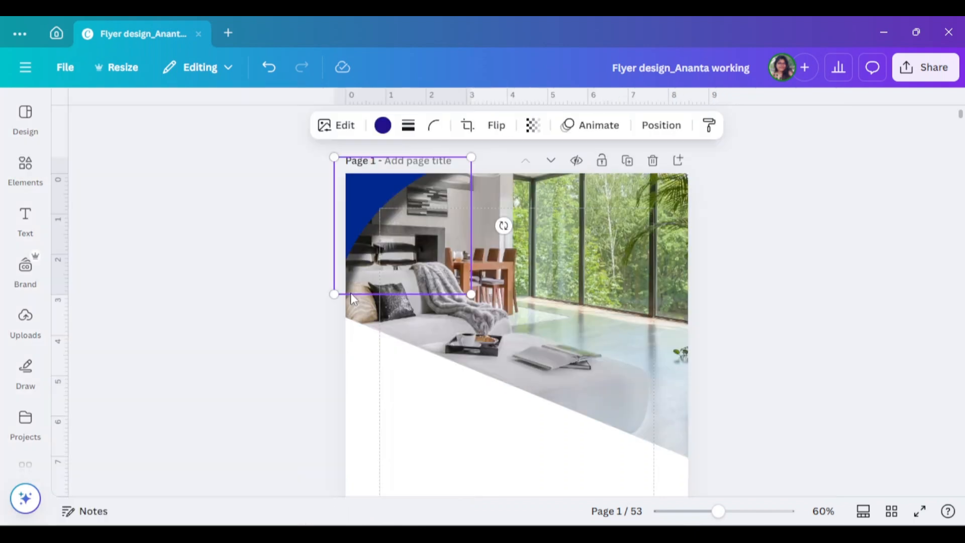
{"action": "left_click_drag", "start_coordinate": [357, 207], "coordinate": [372, 212]}
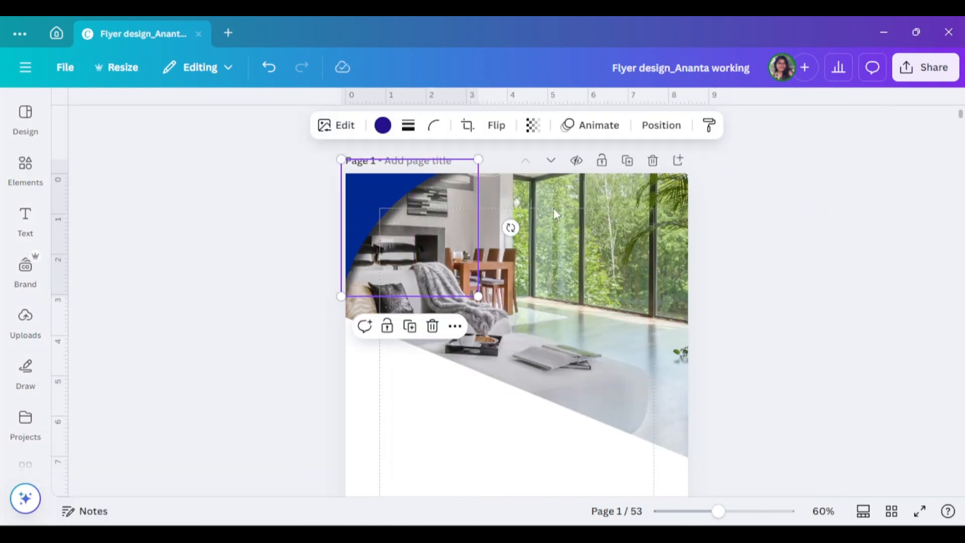
{"action": "left_click", "coordinate": [789, 293]}
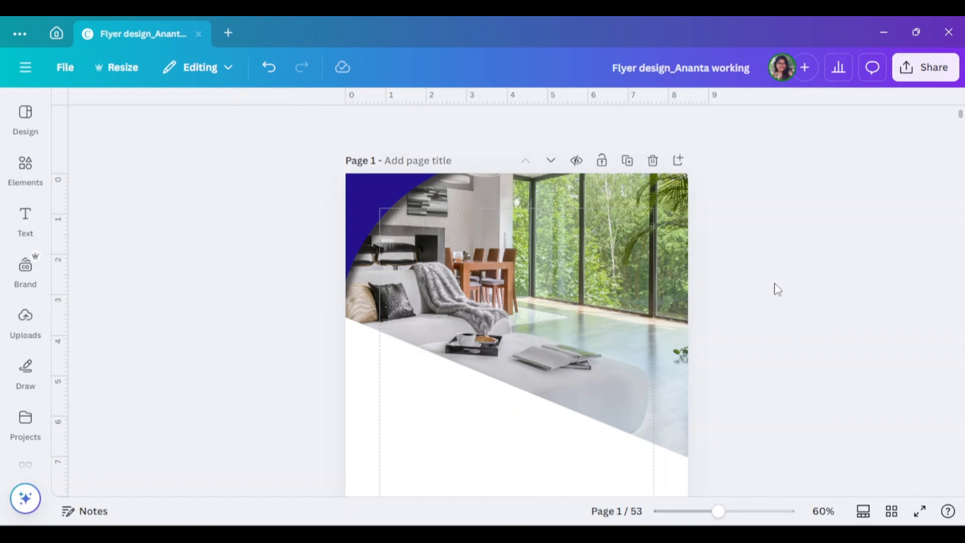
- Search the elements for "shape" and add the pentagon shape with a right-pointing tip from the full shapes collection
{"action": "scroll", "coordinate": [804, 352], "scroll_direction": "down", "scroll_amount": 3}
{"action": "scroll", "coordinate": [817, 393], "scroll_direction": "up", "scroll_amount": 1}
{"action": "scroll", "coordinate": [819, 392], "scroll_direction": "down", "scroll_amount": 2}
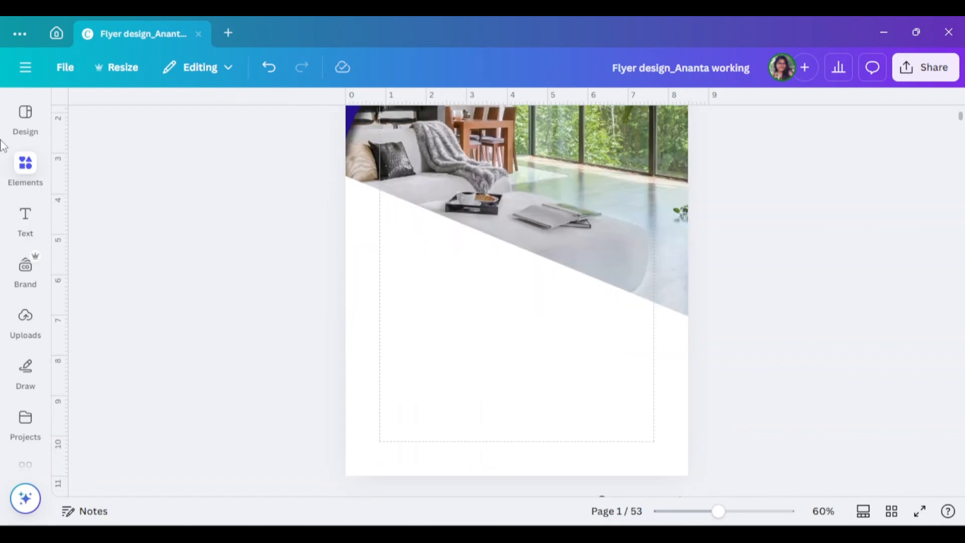
{"action": "left_click", "coordinate": [25, 163]}
{"action": "left_click_drag", "start_coordinate": [131, 122], "coordinate": [89, 118]}
{"action": "type", "text": "shape"}
{"action": "key", "text": "Return"}
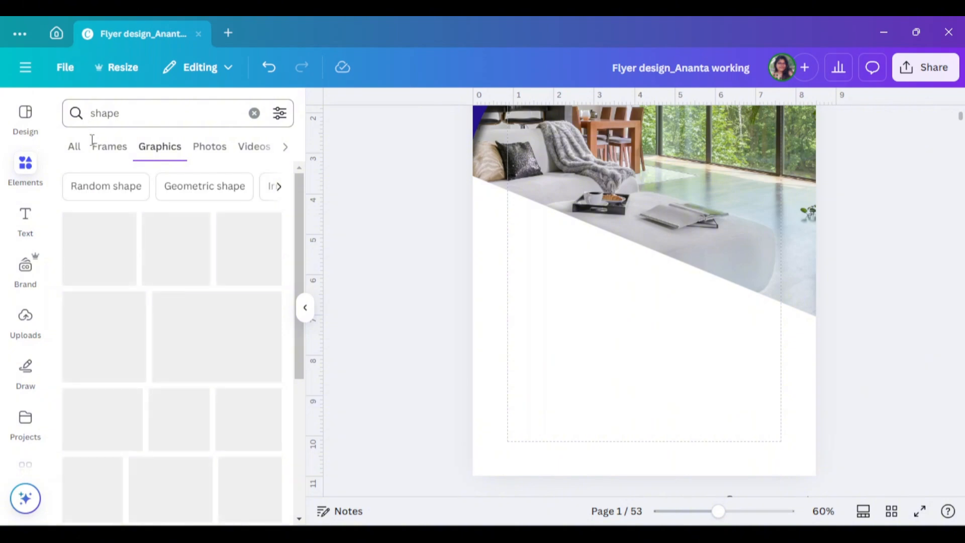
{"action": "left_click", "coordinate": [83, 153]}
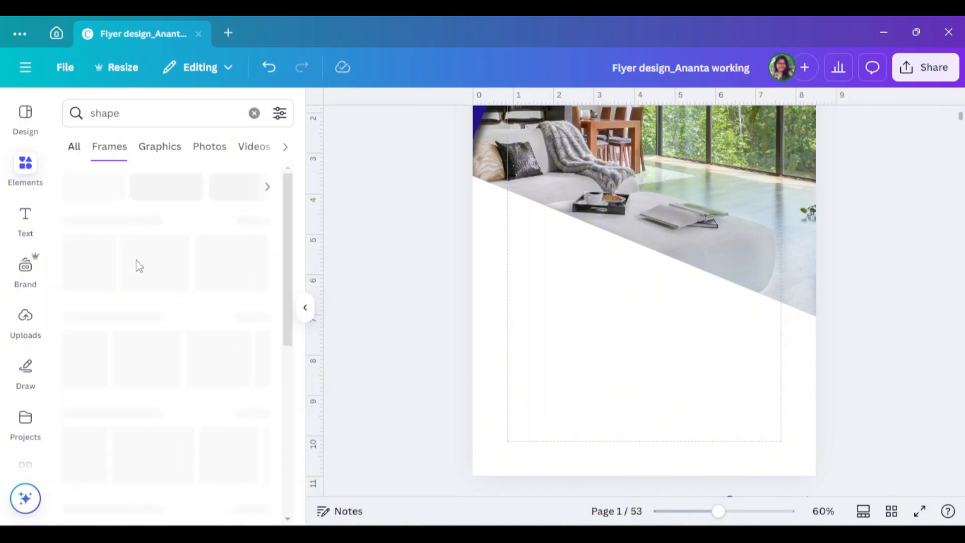
{"action": "left_click", "coordinate": [267, 221]}
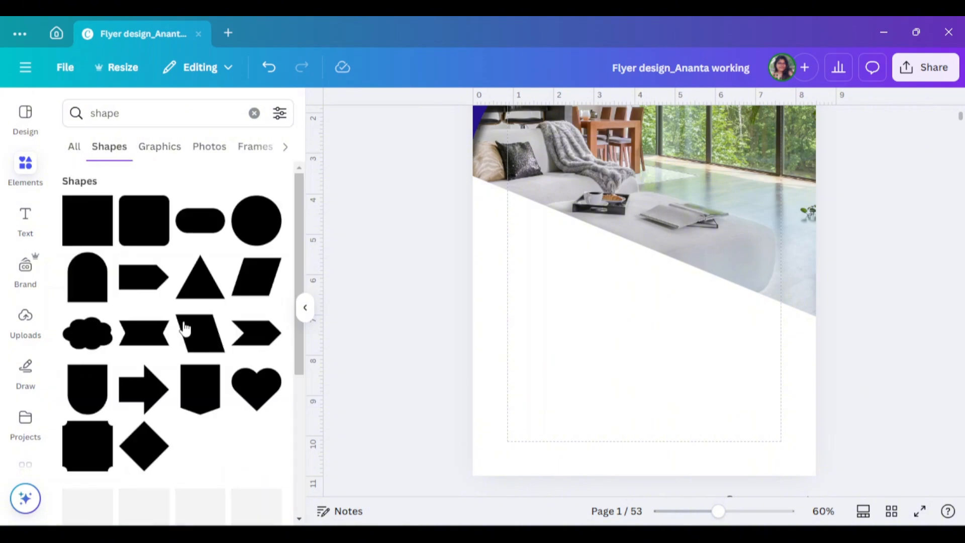
{"action": "left_click", "coordinate": [155, 284]}
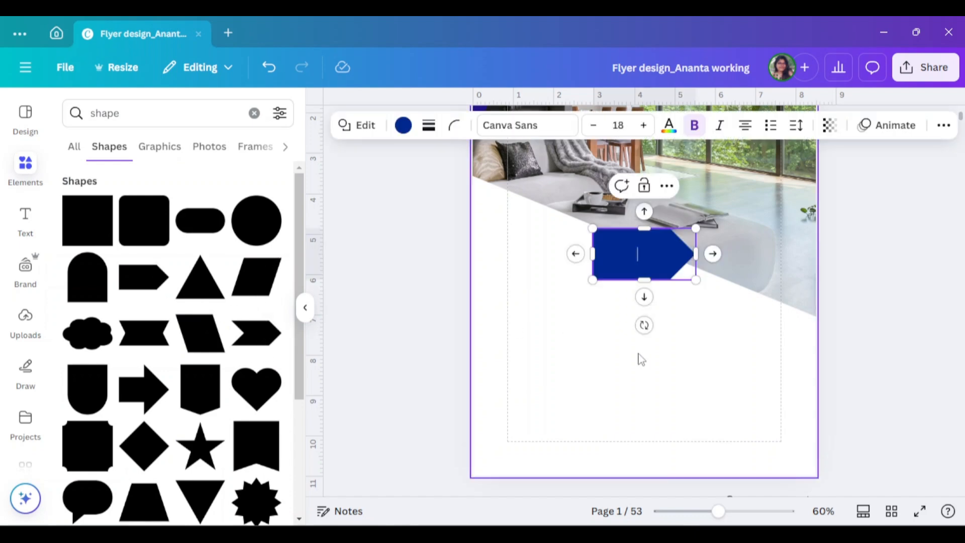
{"action": "left_click", "coordinate": [307, 307]}
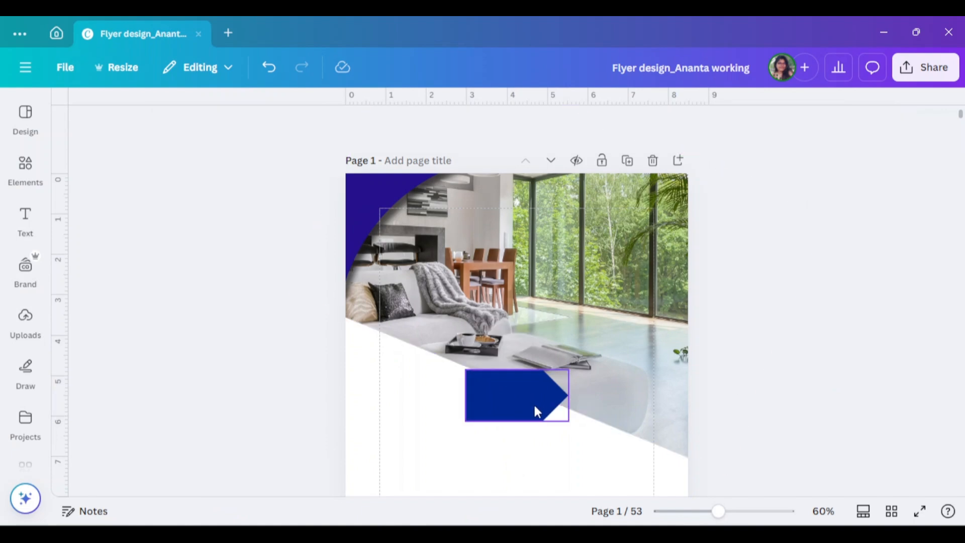
- Enlarge the pentagon shape to about 5.8 by 2.2 inches and place it against the page's left edge over the photo's lower part
{"action": "left_click_drag", "start_coordinate": [530, 405], "coordinate": [571, 428]}
{"action": "left_click_drag", "start_coordinate": [476, 381], "coordinate": [481, 358]}
{"action": "left_click_drag", "start_coordinate": [461, 410], "coordinate": [461, 388]}
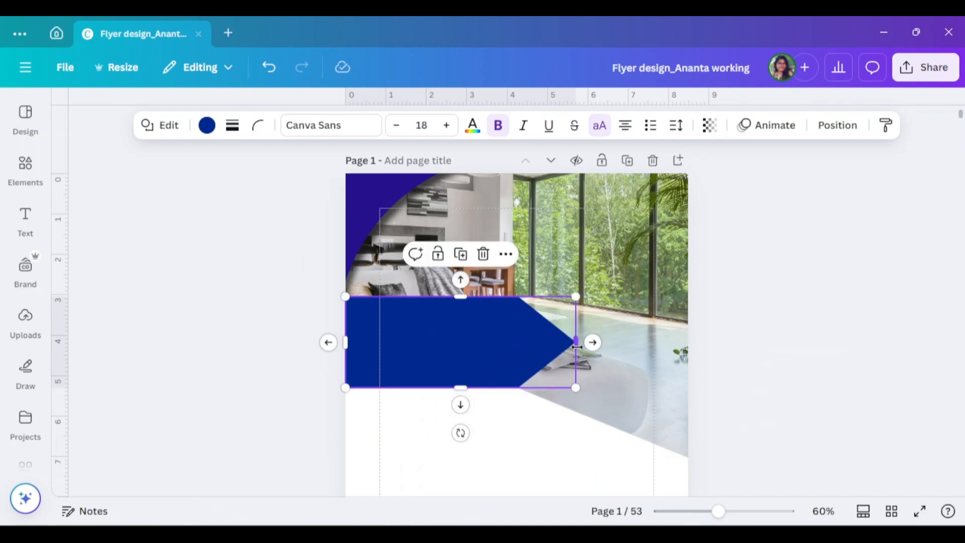
{"action": "mouse_move", "coordinate": [577, 345]}
{"action": "left_mouse_down"}
{"action": "mouse_move", "coordinate": [606, 348]}
{"action": "mouse_move", "coordinate": [589, 350]}
{"action": "left_mouse_up"}
{"action": "left_click", "coordinate": [802, 376]}
{"action": "scroll", "coordinate": [653, 362], "scroll_direction": "down", "scroll_amount": 2}
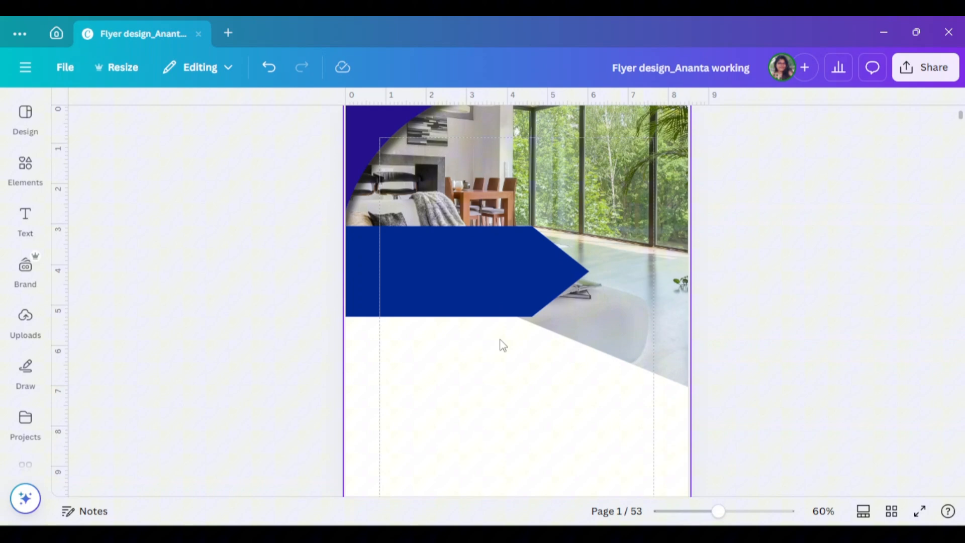
{"action": "left_click", "coordinate": [497, 290]}
{"action": "left_click_drag", "start_coordinate": [494, 309], "coordinate": [493, 292]}
{"action": "mouse_move", "coordinate": [589, 325]}
{"action": "left_mouse_down"}
{"action": "mouse_move", "coordinate": [571, 316]}
{"action": "mouse_move", "coordinate": [580, 321]}
{"action": "left_mouse_up"}
- Change the pentagon banner's fill to the solid dark blue #16337B
{"action": "left_click", "coordinate": [207, 125]}
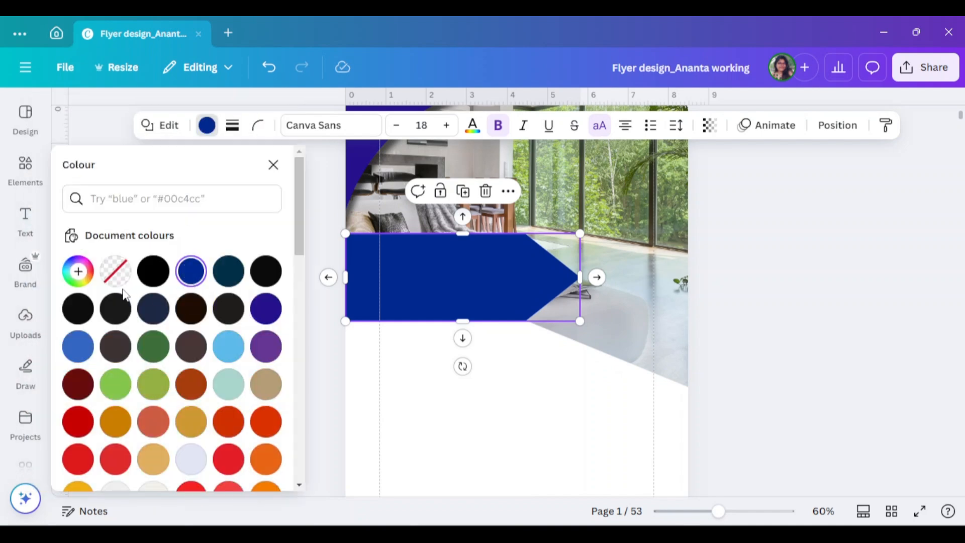
{"action": "left_click", "coordinate": [191, 273]}
{"action": "left_click_drag", "start_coordinate": [253, 383], "coordinate": [259, 383]}
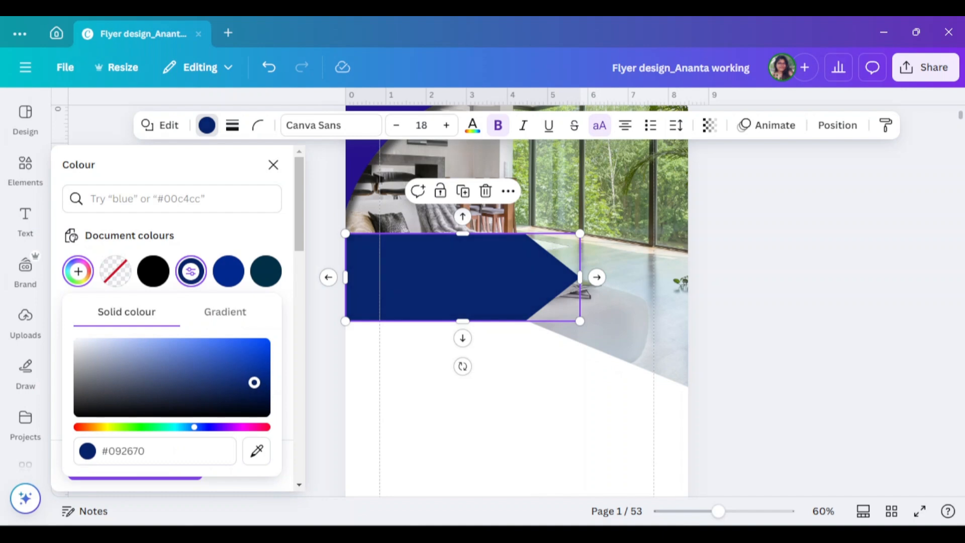
{"action": "left_click_drag", "start_coordinate": [236, 381], "coordinate": [234, 374]}
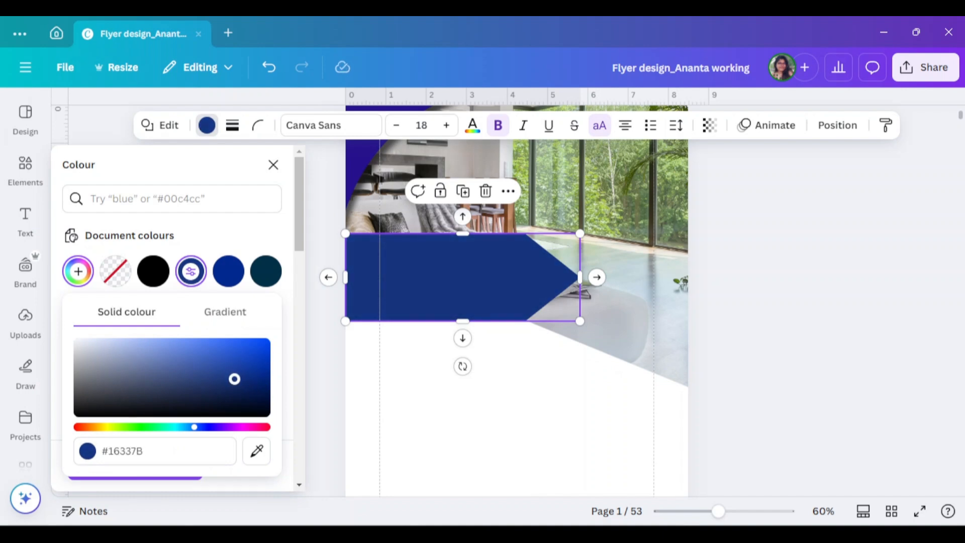
{"action": "left_click", "coordinate": [518, 300]}
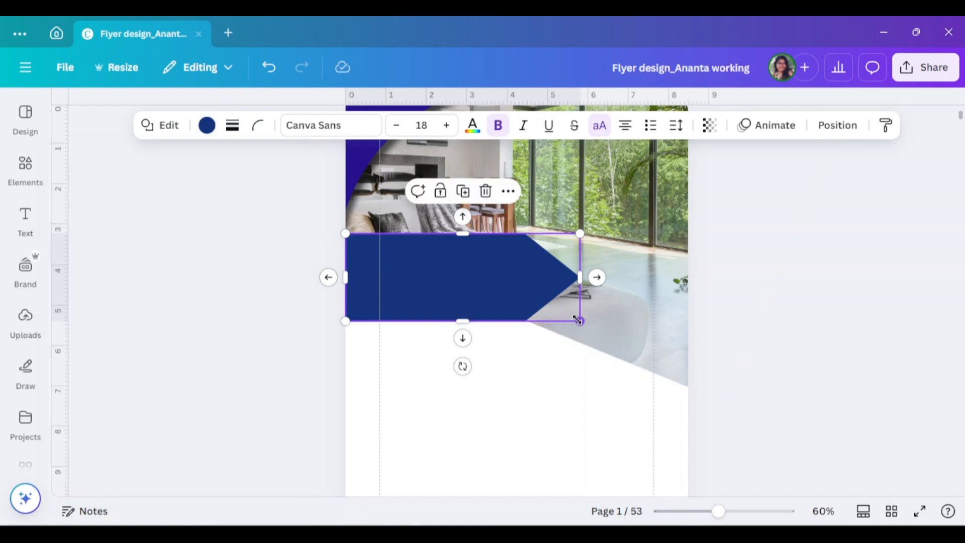
- Enlarge the blue pentagon banner to about 6 inches wide, keeping it against the page's left edge
{"action": "mouse_move", "coordinate": [578, 320]}
{"action": "left_mouse_down"}
{"action": "mouse_move", "coordinate": [599, 330]}
{"action": "mouse_move", "coordinate": [588, 327]}
{"action": "left_mouse_up"}
{"action": "left_click", "coordinate": [771, 303]}
{"action": "scroll", "coordinate": [813, 323], "scroll_direction": "up", "scroll_amount": 3}
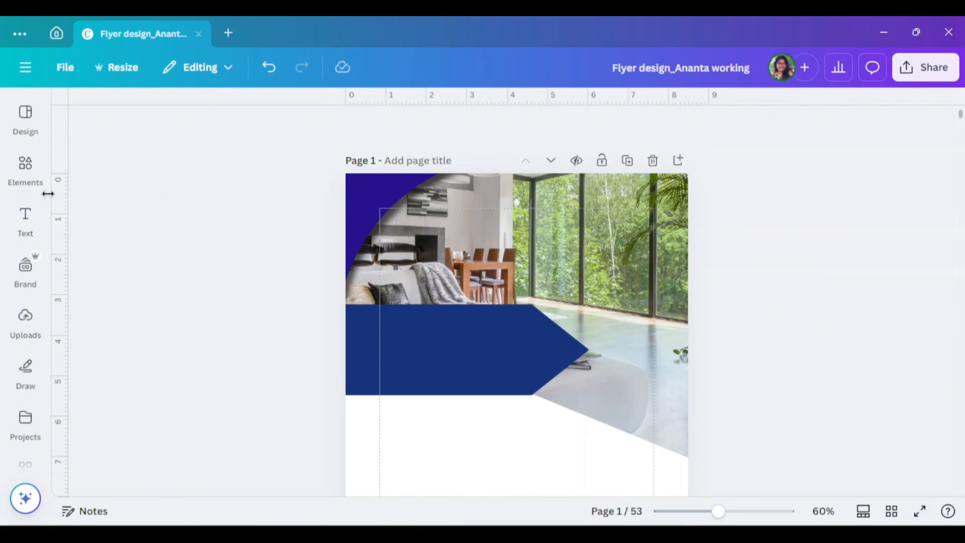
- Add a subheading text box reading "Apartment For Sale" on two lines
{"action": "left_click", "coordinate": [25, 166]}
{"action": "left_click", "coordinate": [25, 218]}
{"action": "left_click", "coordinate": [166, 318]}
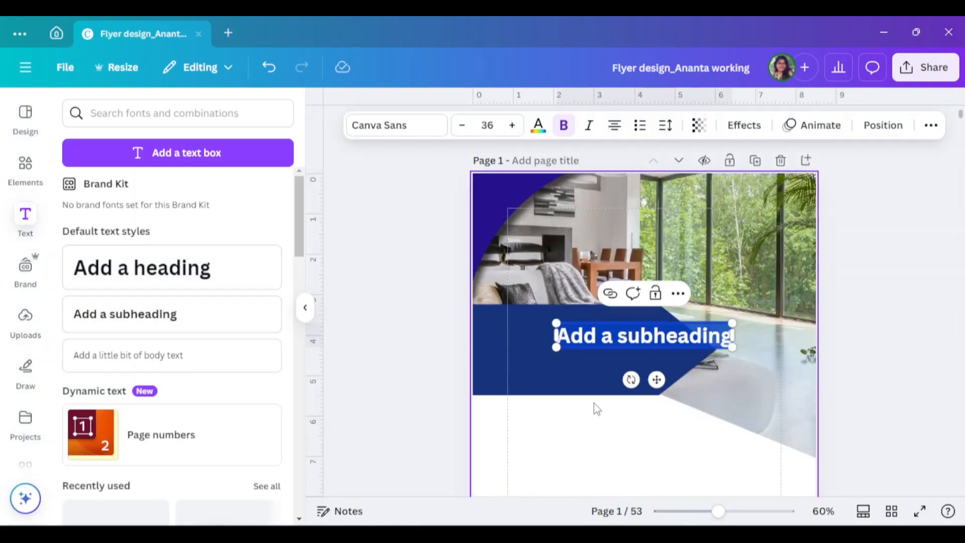
{"action": "double_click", "coordinate": [630, 341]}
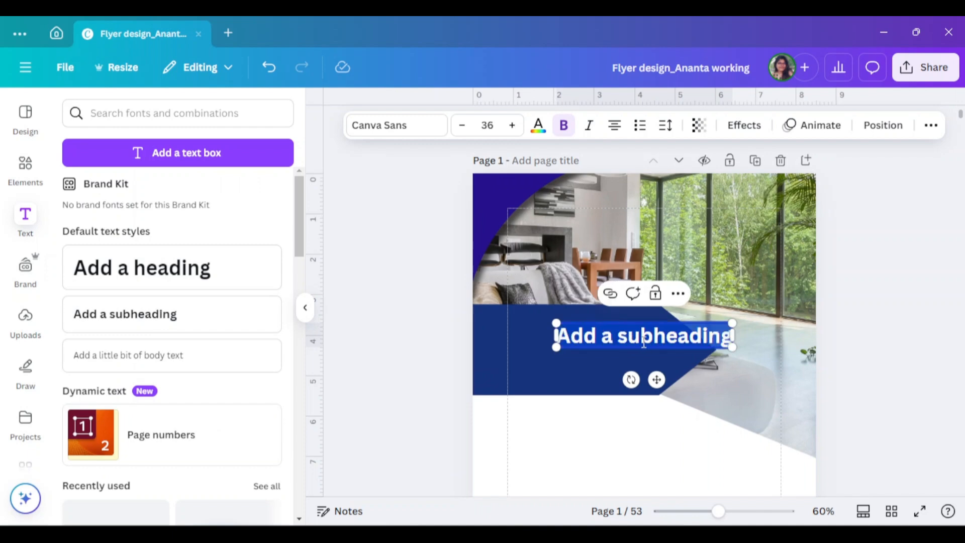
{"action": "type", "text": "Apart"}
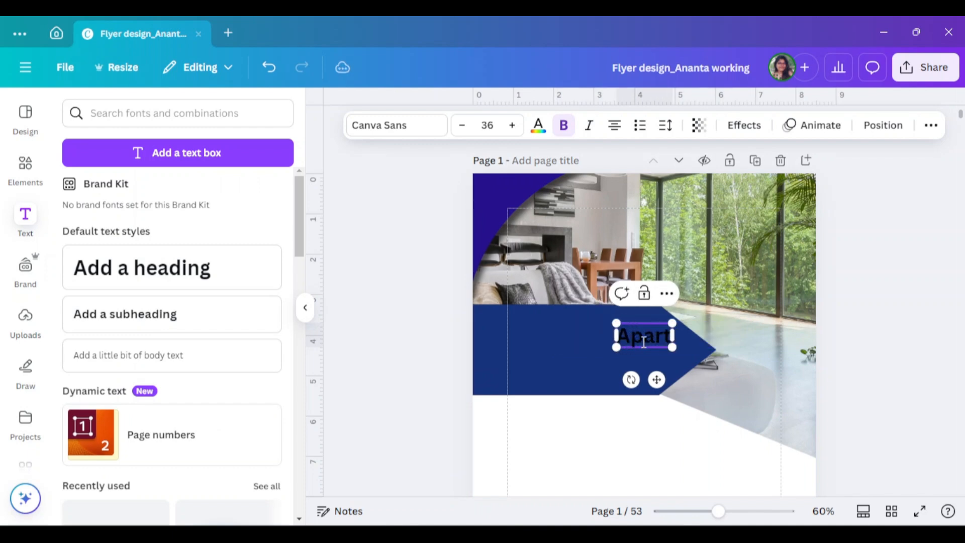
{"action": "type", "text": "ment"}
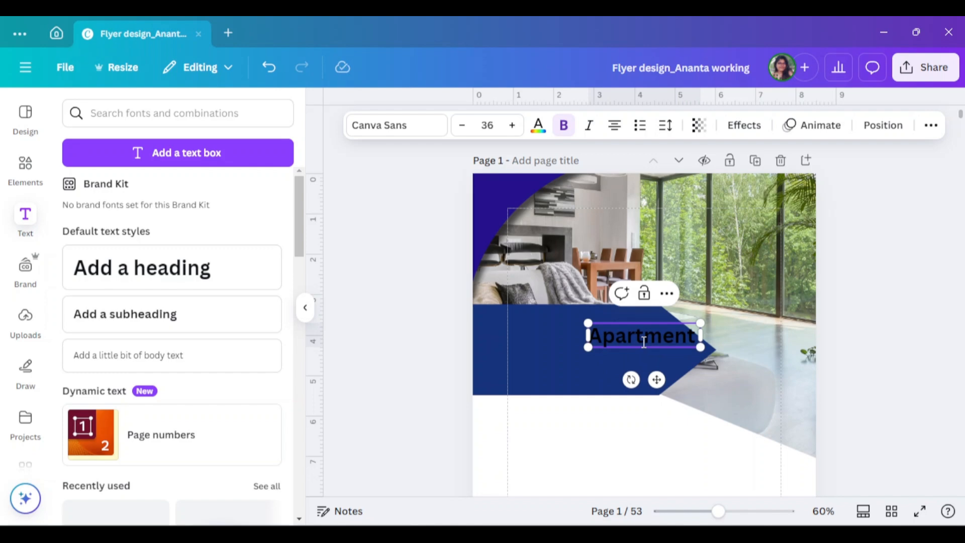
{"action": "key", "text": "Return"}
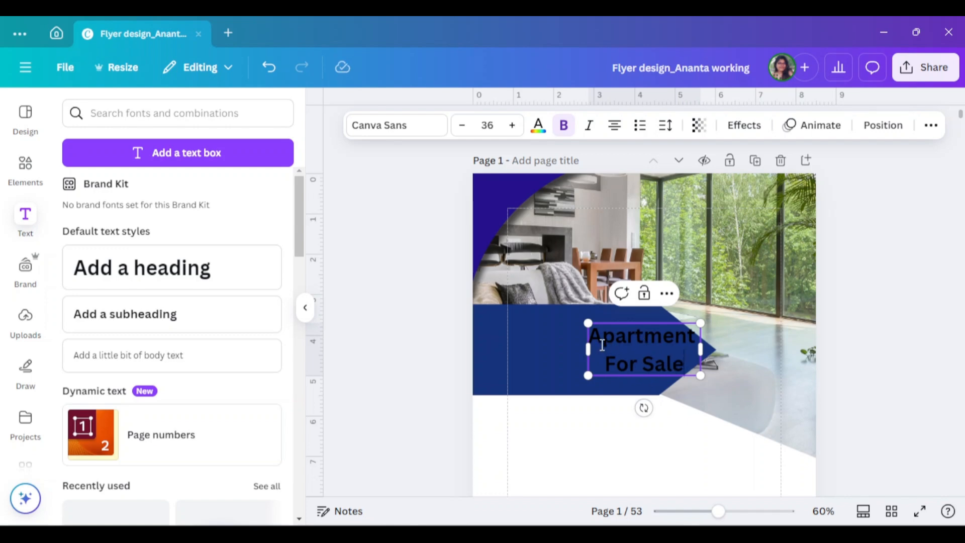
- Set the "Apartment For Sale" text in uppercase with a line spacing of 1.05
{"action": "left_click_drag", "start_coordinate": [596, 338], "coordinate": [677, 363]}
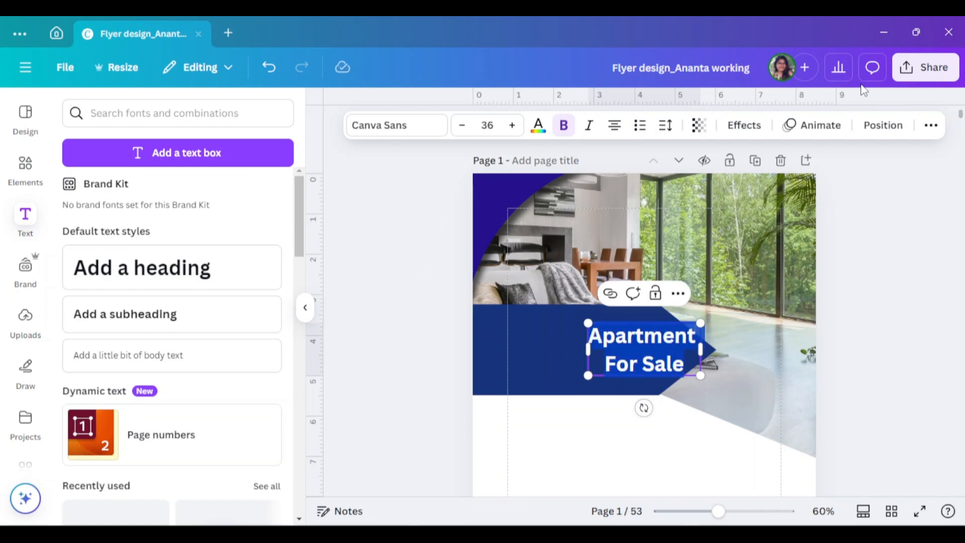
{"action": "left_click", "coordinate": [931, 125]}
{"action": "left_click", "coordinate": [900, 157]}
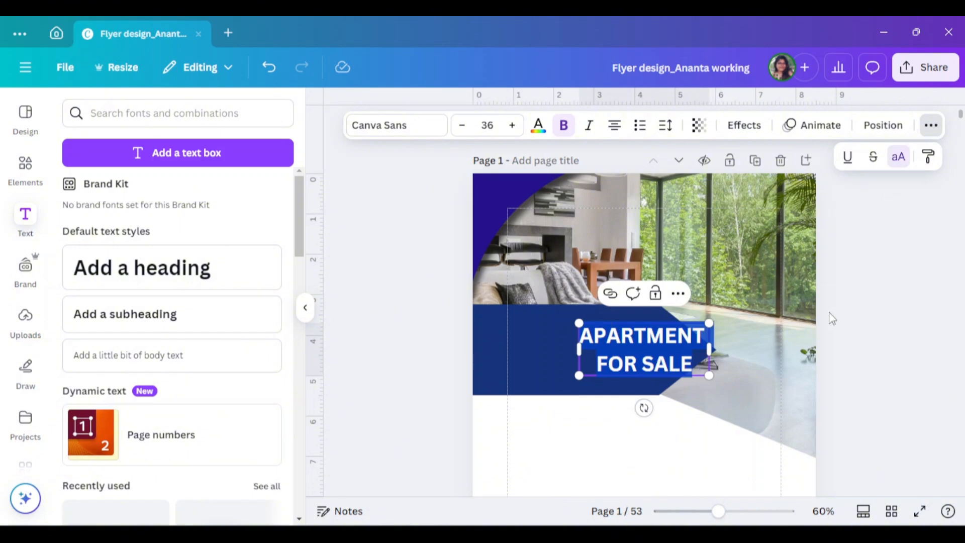
{"action": "left_click", "coordinate": [665, 126]}
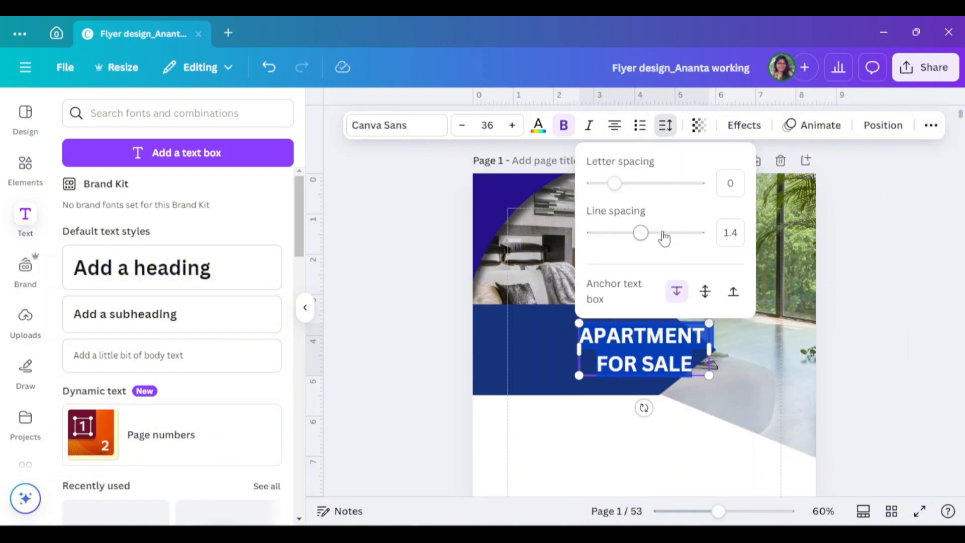
{"action": "left_click_drag", "start_coordinate": [644, 243], "coordinate": [626, 246]}
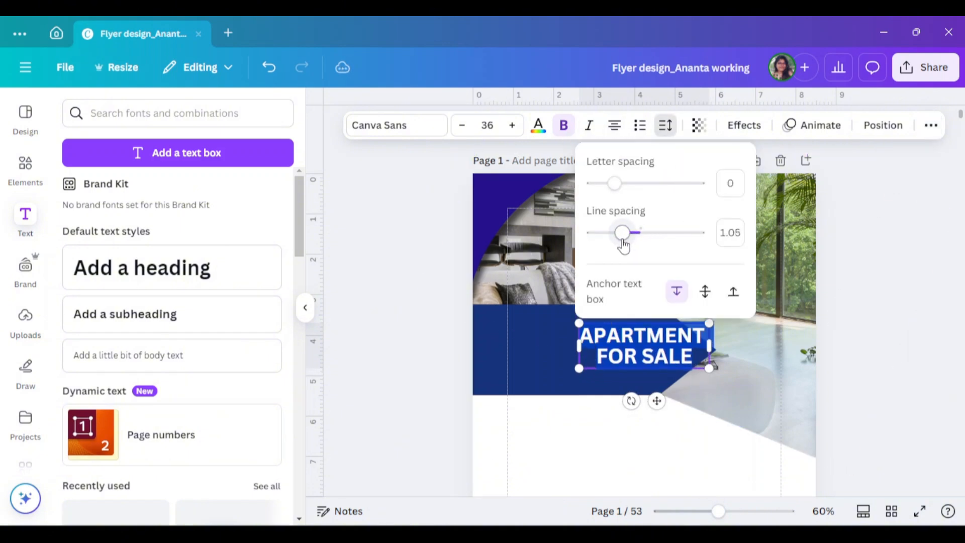
{"action": "left_click", "coordinate": [889, 261]}
- Move the headline text onto the body of the blue banner and enlarge it to font size 47.6
{"action": "left_click", "coordinate": [888, 338]}
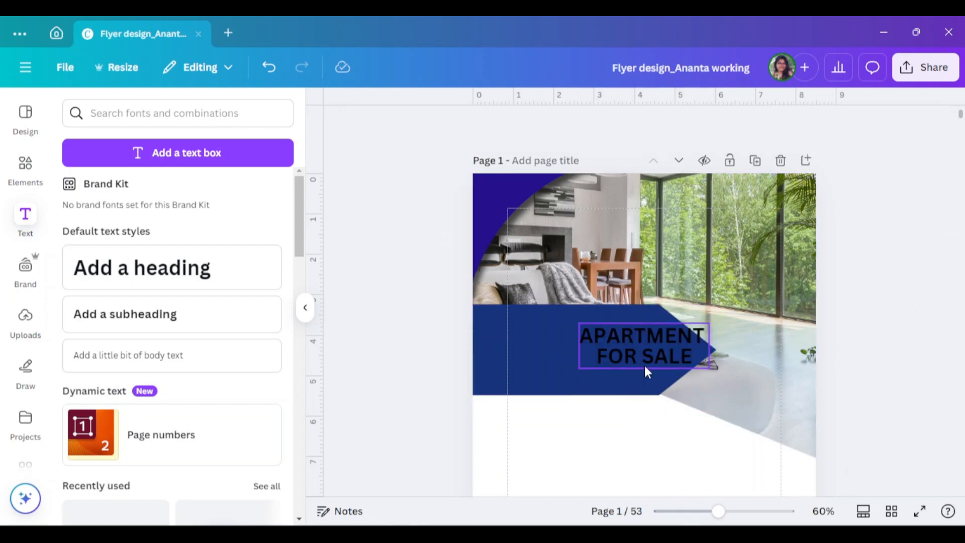
{"action": "left_click_drag", "start_coordinate": [661, 367], "coordinate": [580, 369]}
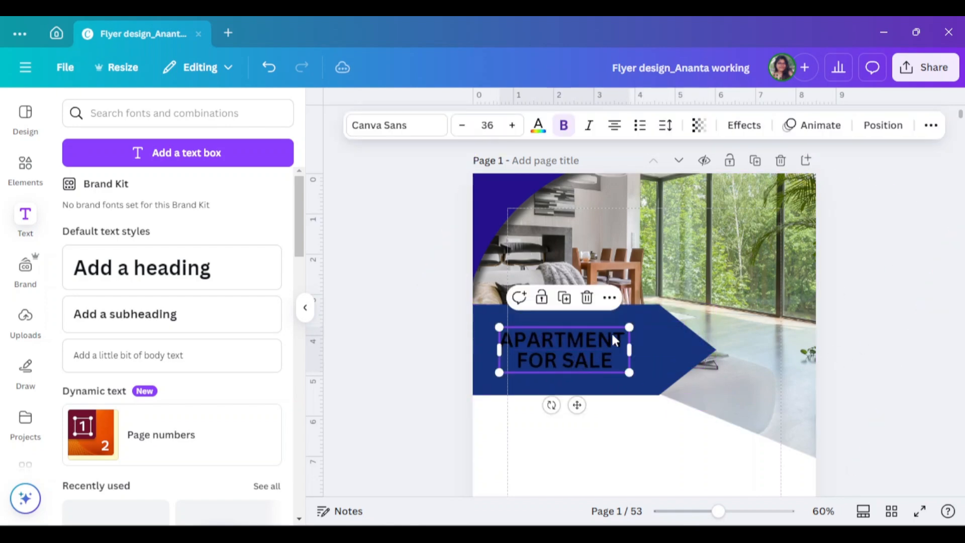
{"action": "mouse_move", "coordinate": [630, 326]}
{"action": "left_mouse_down"}
{"action": "mouse_move", "coordinate": [671, 312]}
{"action": "mouse_move", "coordinate": [635, 339]}
{"action": "left_mouse_up"}
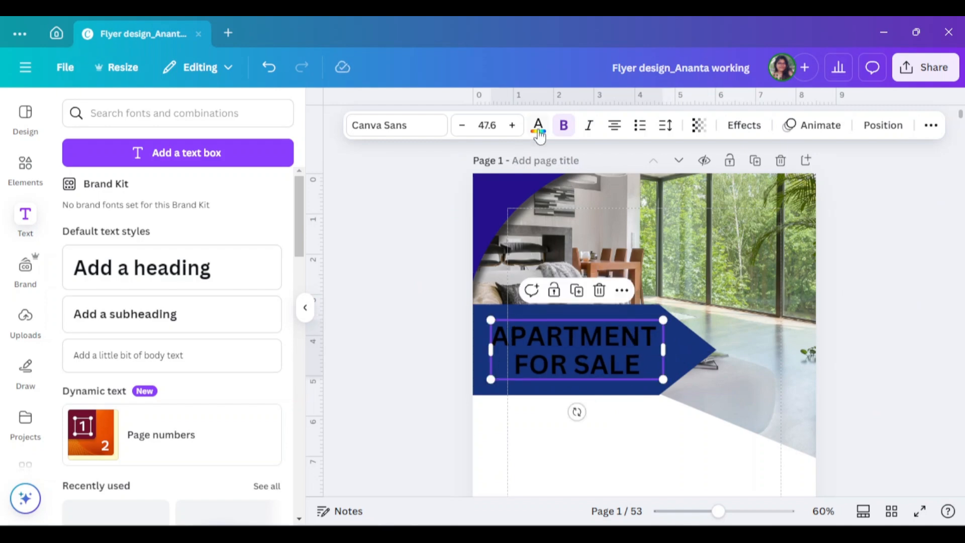
- Change the banner headline's text colour to white
{"action": "left_click", "coordinate": [539, 130]}
{"action": "scroll", "coordinate": [146, 344], "scroll_direction": "down", "scroll_amount": 5}
{"action": "left_click", "coordinate": [266, 344]}
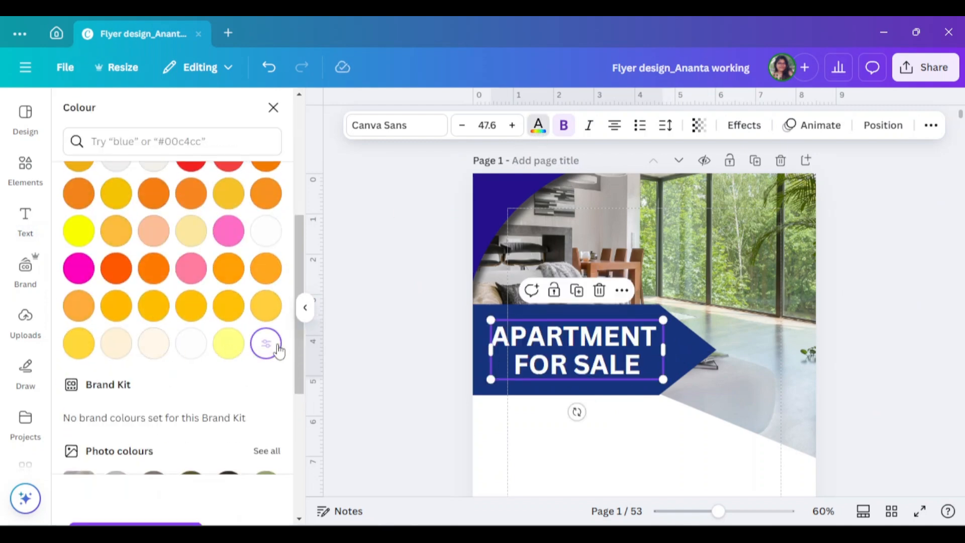
{"action": "left_click", "coordinate": [397, 328]}
{"action": "left_click", "coordinate": [305, 308]}
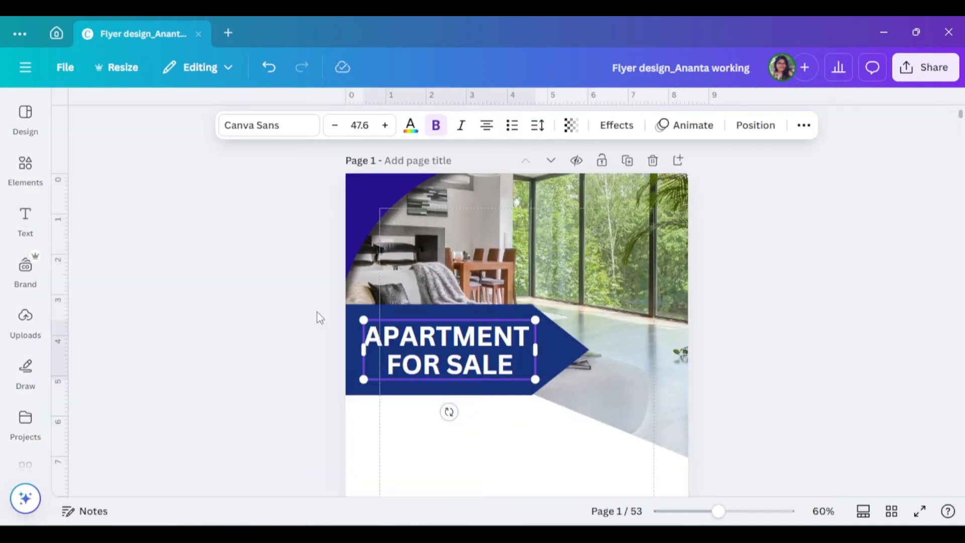
{"action": "left_click", "coordinate": [749, 362]}
{"action": "left_click", "coordinate": [521, 361]}
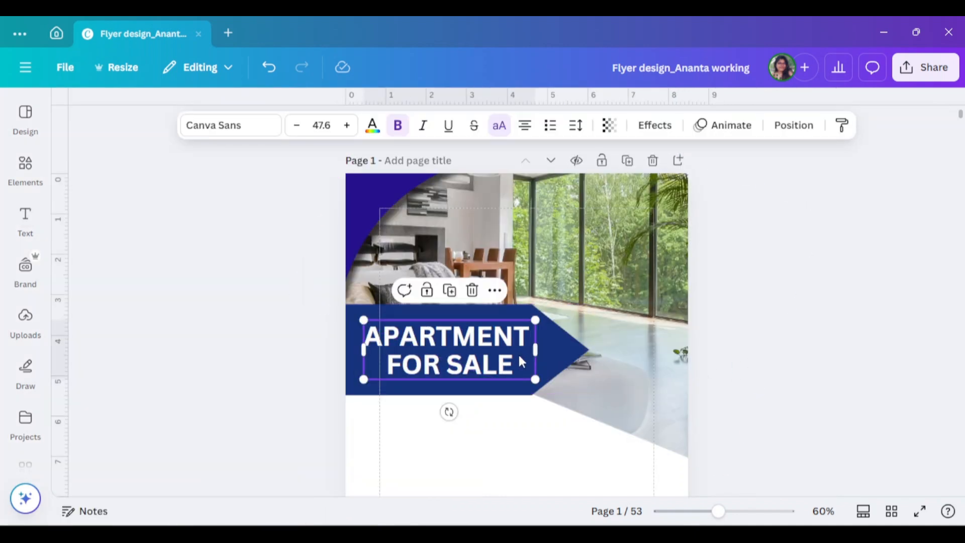
- Scale the blue banner and its headline down together, bringing the headline to font size 46.2
{"action": "left_click", "coordinate": [800, 354]}
{"action": "scroll", "coordinate": [773, 352], "scroll_direction": "down", "scroll_amount": 1}
{"action": "left_click", "coordinate": [482, 279]}
{"action": "left_click", "coordinate": [553, 281], "text": "shift"}
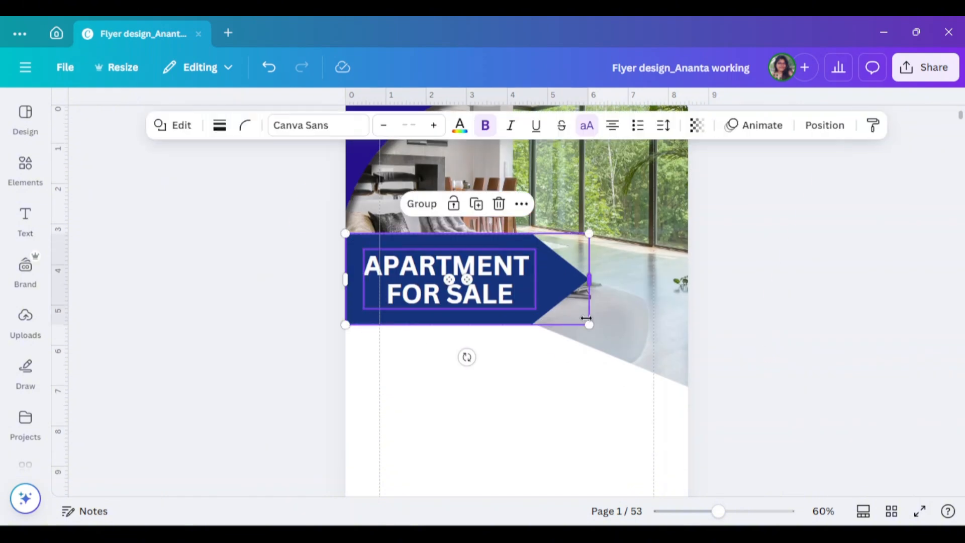
{"action": "left_click_drag", "start_coordinate": [588, 324], "coordinate": [552, 300]}
- Recolour the blue pentagon banner to a custom muted brown
{"action": "left_click", "coordinate": [548, 291]}
{"action": "left_click", "coordinate": [206, 125]}
{"action": "scroll", "coordinate": [177, 329], "scroll_direction": "down", "scroll_amount": 2}
{"action": "left_click", "coordinate": [228, 426]}
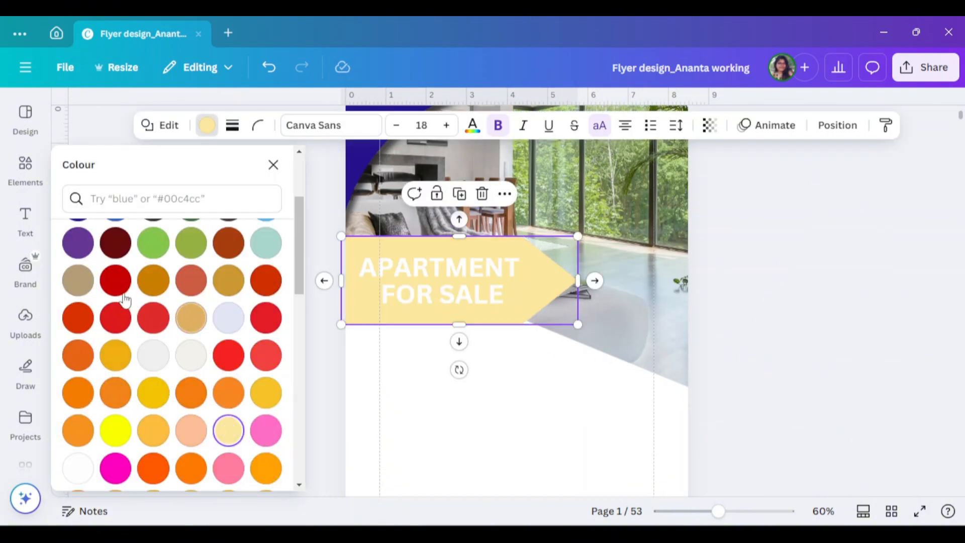
{"action": "left_click", "coordinate": [192, 319]}
{"action": "left_click", "coordinate": [191, 320]}
{"action": "left_click_drag", "start_coordinate": [183, 206], "coordinate": [134, 223]}
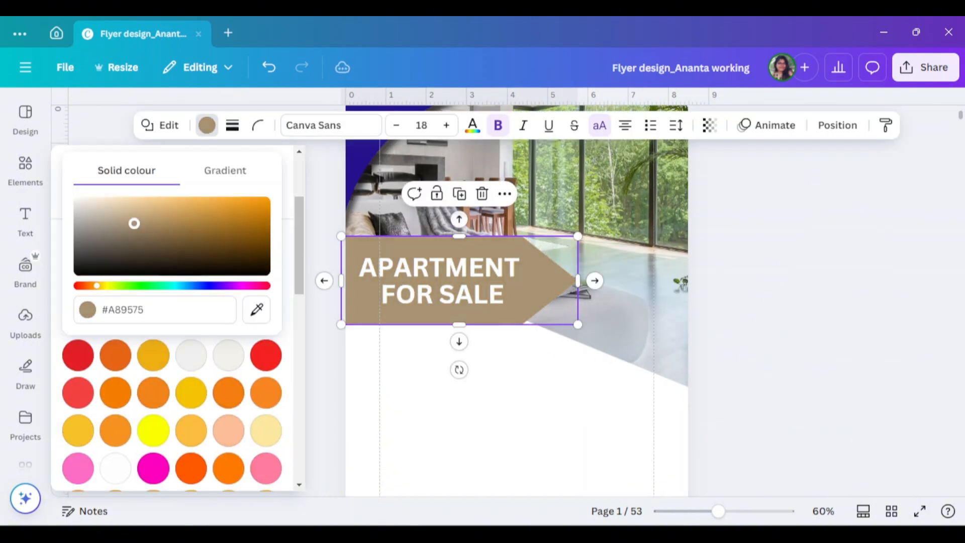
- Recolour the curved corner graphic above the banner to match the banner's brown
{"action": "left_click", "coordinate": [477, 223]}
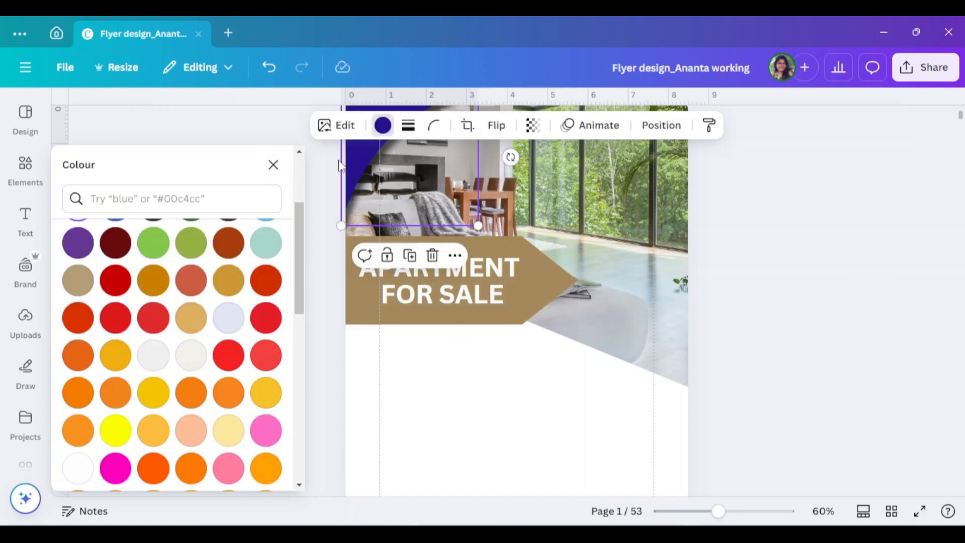
{"action": "left_click", "coordinate": [542, 287]}
{"action": "scroll", "coordinate": [242, 367], "scroll_direction": "up", "scroll_amount": 1}
{"action": "scroll", "coordinate": [284, 324], "scroll_direction": "down", "scroll_amount": 4}
{"action": "scroll", "coordinate": [286, 327], "scroll_direction": "up", "scroll_amount": 5}
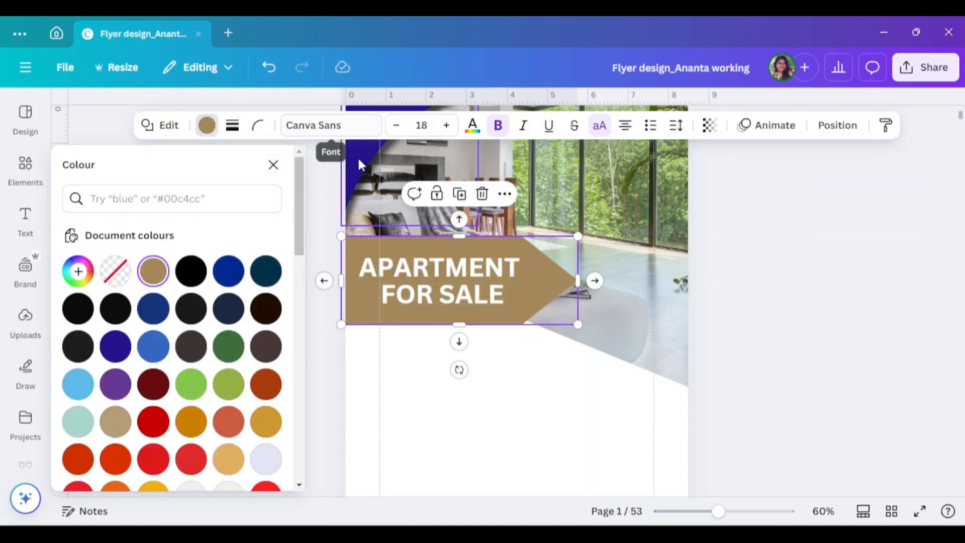
{"action": "left_click", "coordinate": [360, 166]}
{"action": "left_click", "coordinate": [114, 271]}
{"action": "left_click", "coordinate": [823, 243]}
- Apply an Outline effect to the "APARTMENT FOR SALE" headline with a near-black colour and a thickness of 86
{"action": "left_click", "coordinate": [481, 271]}
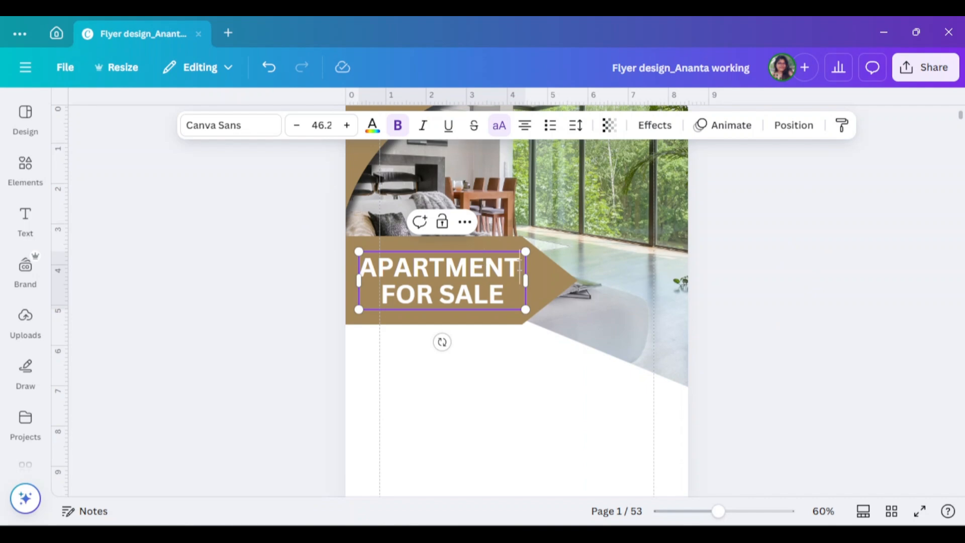
{"action": "left_click_drag", "start_coordinate": [520, 269], "coordinate": [399, 267]}
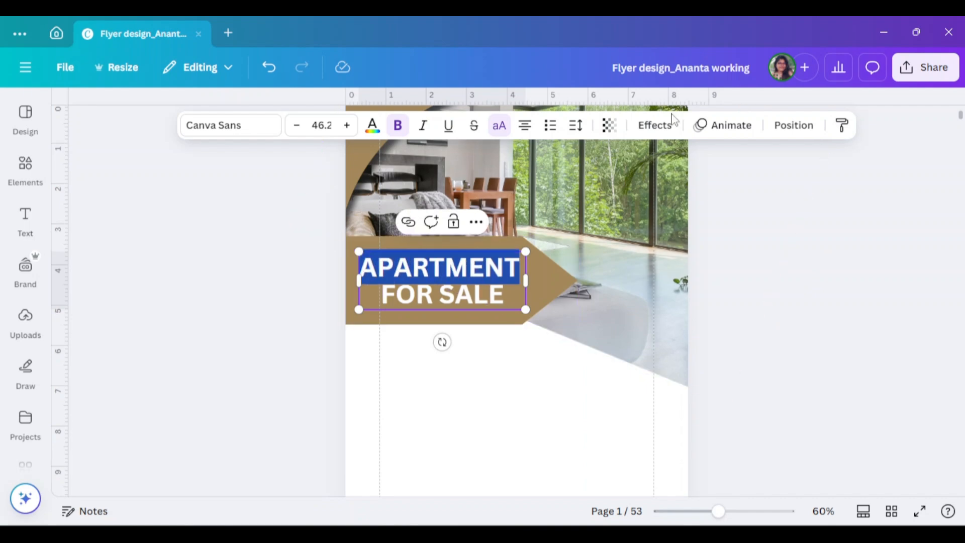
{"action": "left_click", "coordinate": [654, 125]}
{"action": "left_click", "coordinate": [245, 367]}
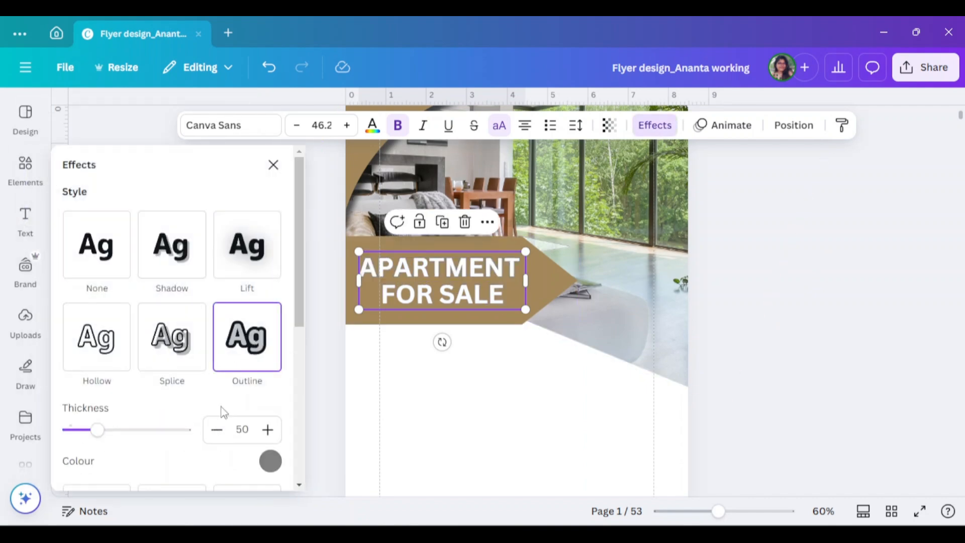
{"action": "scroll", "coordinate": [246, 405], "scroll_direction": "down", "scroll_amount": 2}
{"action": "left_click", "coordinate": [270, 390]}
{"action": "left_click", "coordinate": [246, 238]}
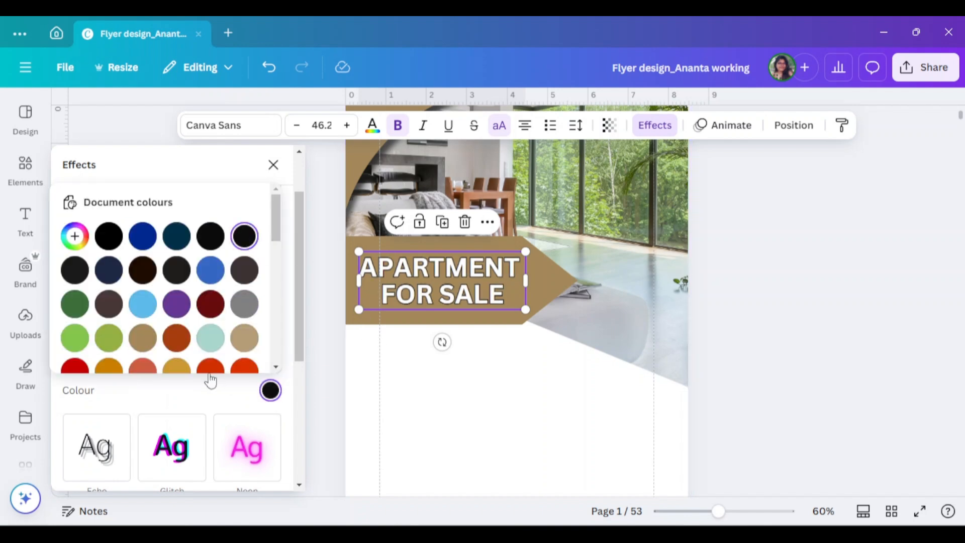
{"action": "left_click", "coordinate": [186, 390]}
{"action": "left_click_drag", "start_coordinate": [107, 363], "coordinate": [119, 363]}
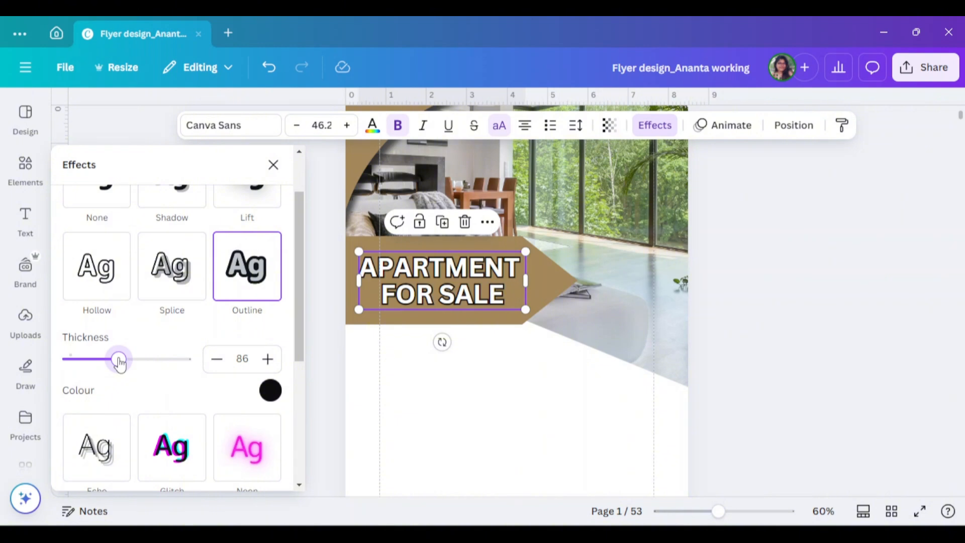
{"action": "left_click", "coordinate": [773, 306]}
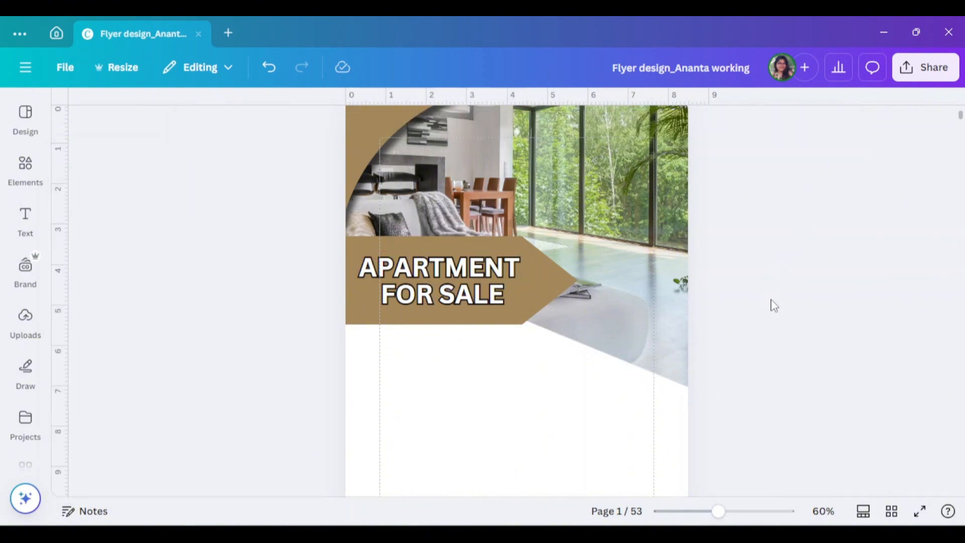
- Add a subheading text box below the banner and change the headline's font to Montserrat
{"action": "scroll", "coordinate": [849, 293], "scroll_direction": "down", "scroll_amount": 2}
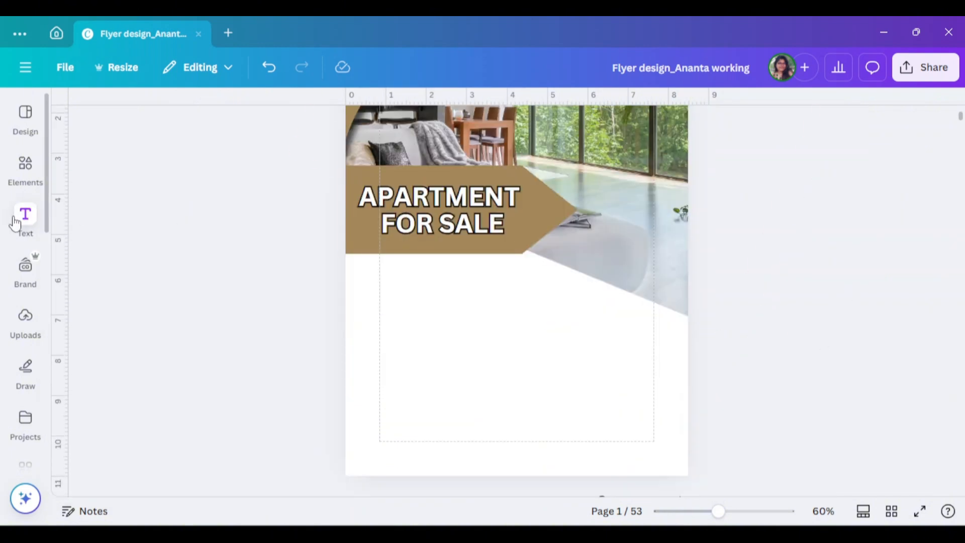
{"action": "left_click", "coordinate": [25, 221]}
{"action": "left_click", "coordinate": [168, 312]}
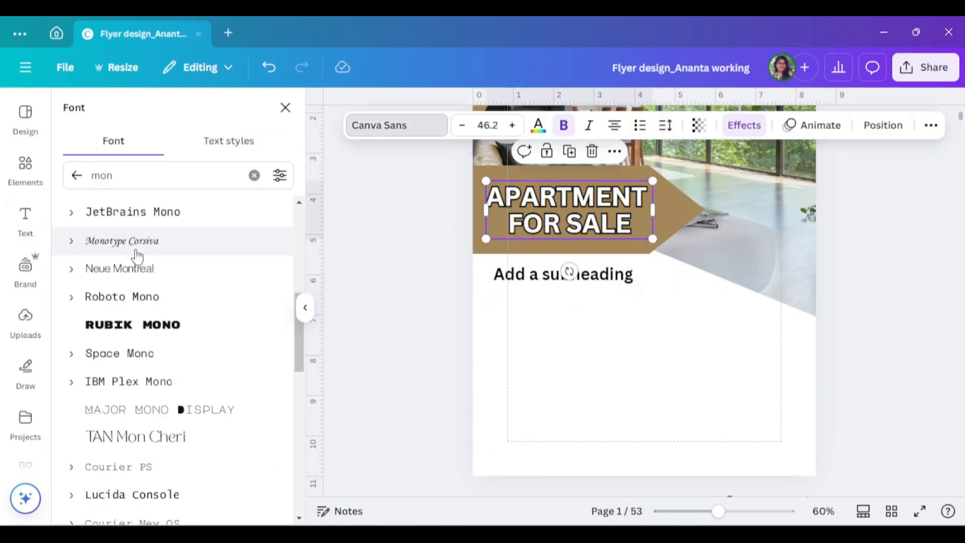
{"action": "scroll", "coordinate": [137, 256], "scroll_direction": "up", "scroll_amount": 3}
{"action": "left_click", "coordinate": [125, 273]}
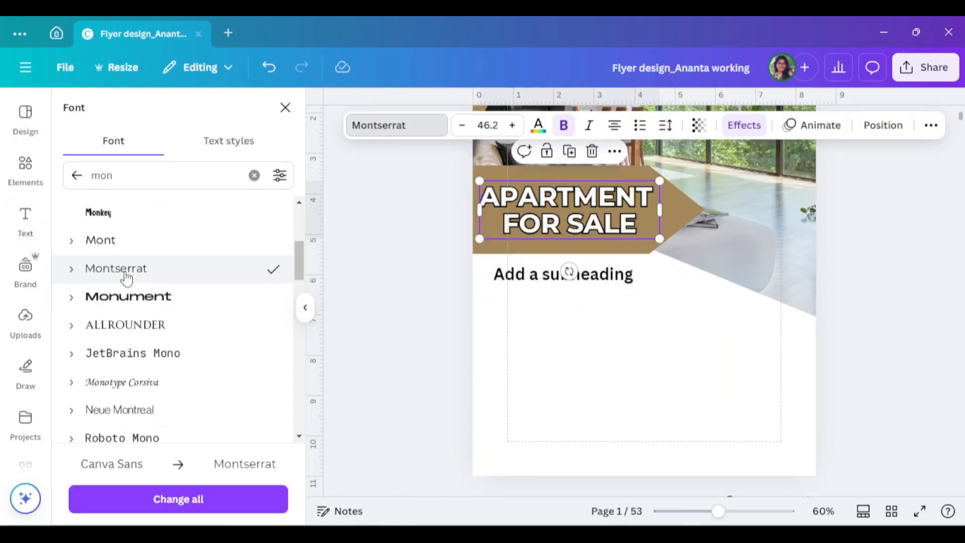
{"action": "left_click", "coordinate": [383, 304]}
{"action": "left_click_drag", "start_coordinate": [484, 226], "coordinate": [491, 227]}
- Replace the subheading text with the copied sample paragraph beginning "According to Wikipedia" and set its font size to 10
{"action": "double_click", "coordinate": [489, 295]}
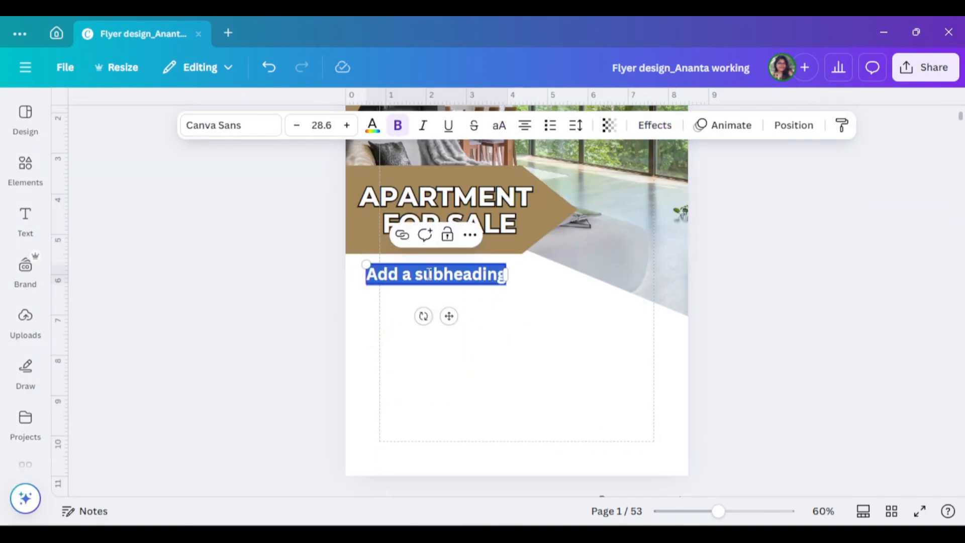
{"action": "key", "text": "ctrl+v"}
{"action": "left_click", "coordinate": [321, 123]}
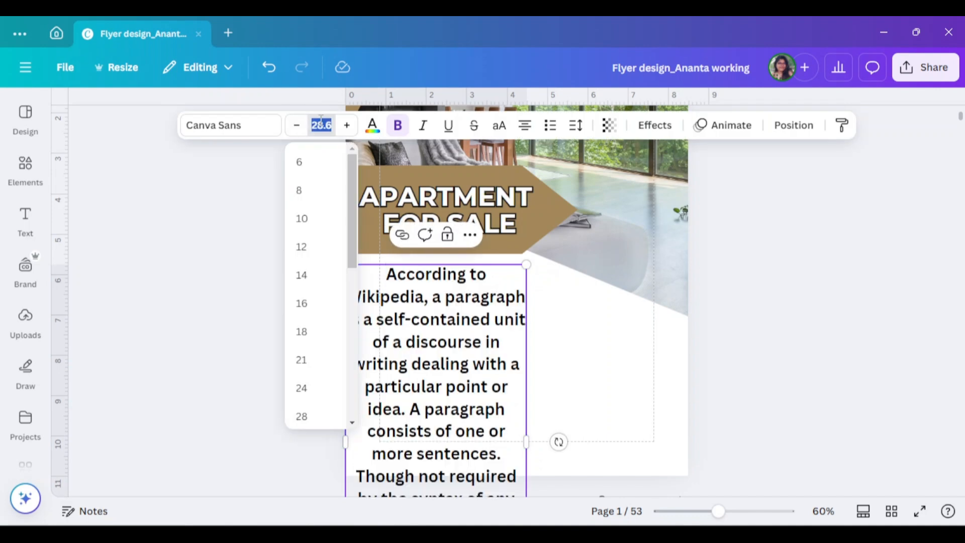
{"action": "type", "text": "10"}
{"action": "key", "text": "Return"}
{"action": "left_click", "coordinate": [799, 252]}
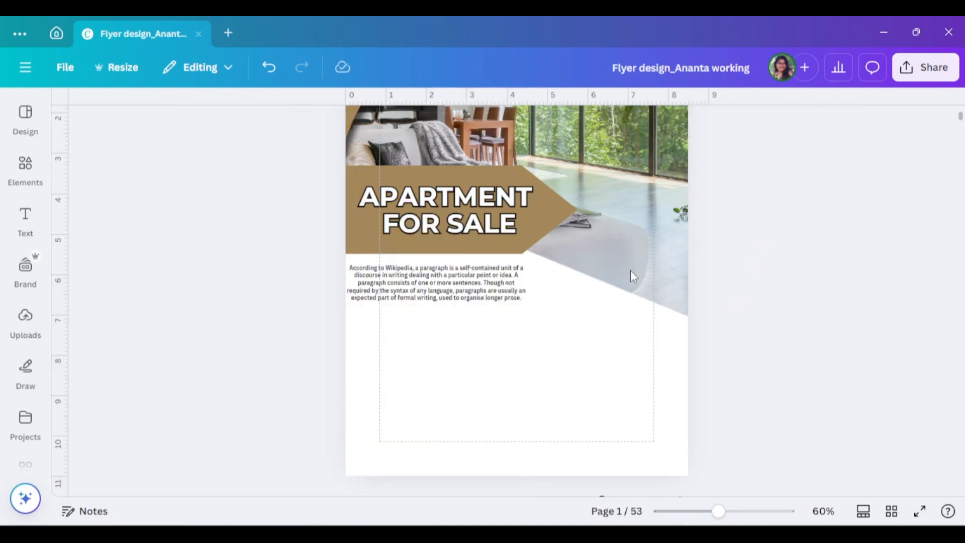
- Justify the sample paragraph and fit its text box under the headline, about as wide as the headline text
{"action": "left_click_drag", "start_coordinate": [479, 299], "coordinate": [492, 300]}
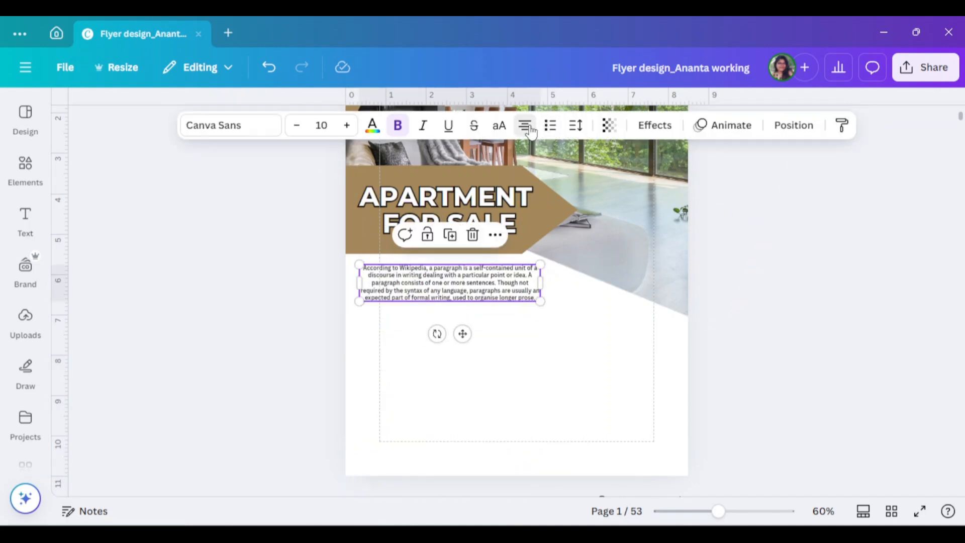
{"action": "left_click", "coordinate": [531, 132]}
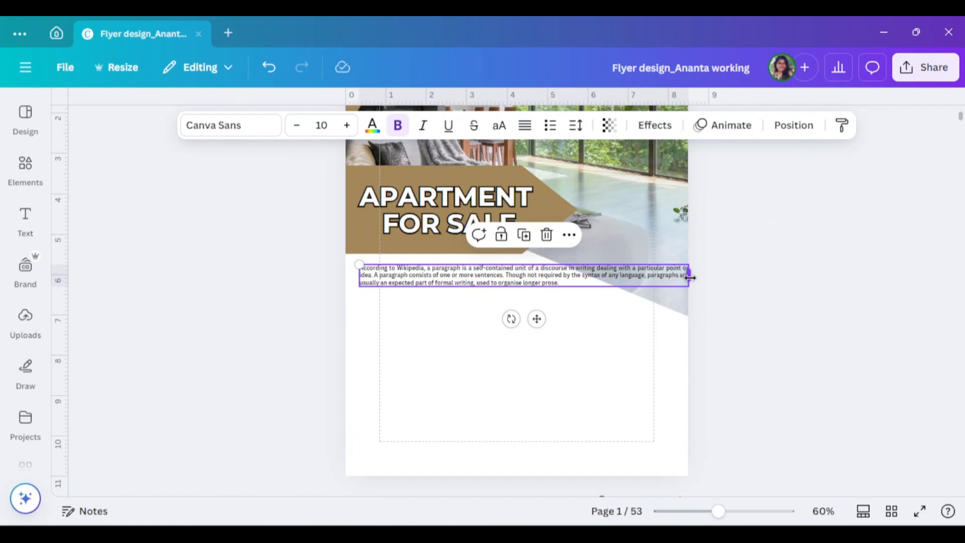
{"action": "left_click_drag", "start_coordinate": [690, 278], "coordinate": [533, 296]}
- Change the sample paragraph's font to non-bold Montserrat
{"action": "left_click", "coordinate": [231, 125]}
{"action": "left_click", "coordinate": [120, 325]}
{"action": "left_click", "coordinate": [800, 281]}
{"action": "left_click", "coordinate": [480, 305]}
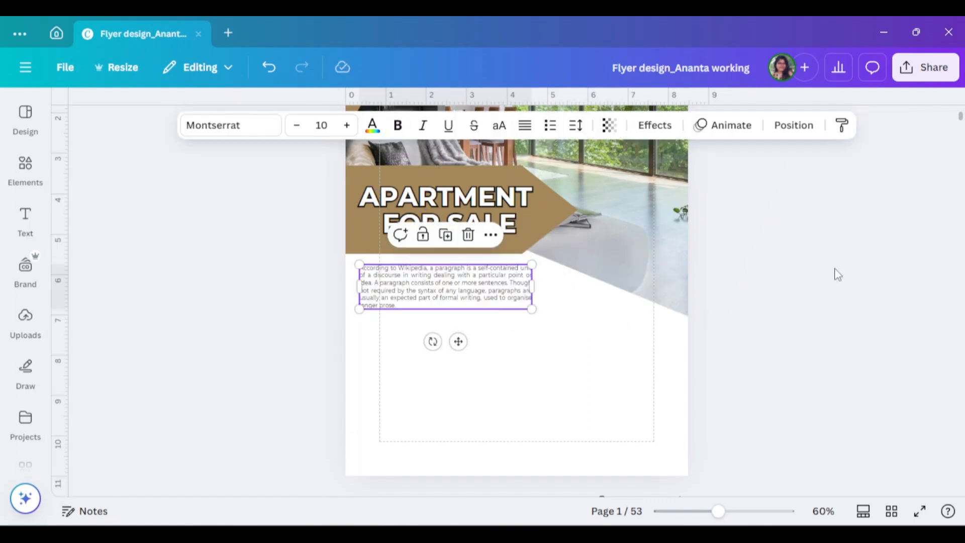
- Move the living room photo, the banner with its headline, and the sample paragraph slightly up the page
{"action": "left_click", "coordinate": [810, 244]}
{"action": "scroll", "coordinate": [821, 247], "scroll_direction": "up", "scroll_amount": 1}
{"action": "left_click", "coordinate": [671, 249]}
{"action": "left_click", "coordinate": [508, 291]}
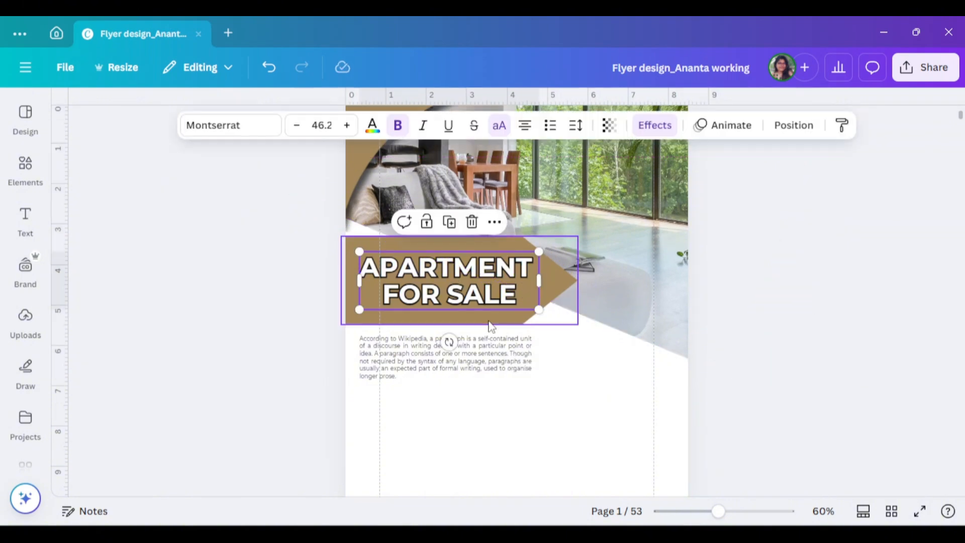
{"action": "left_click_drag", "start_coordinate": [488, 318], "coordinate": [488, 288]}
{"action": "left_click_drag", "start_coordinate": [470, 347], "coordinate": [465, 314]}
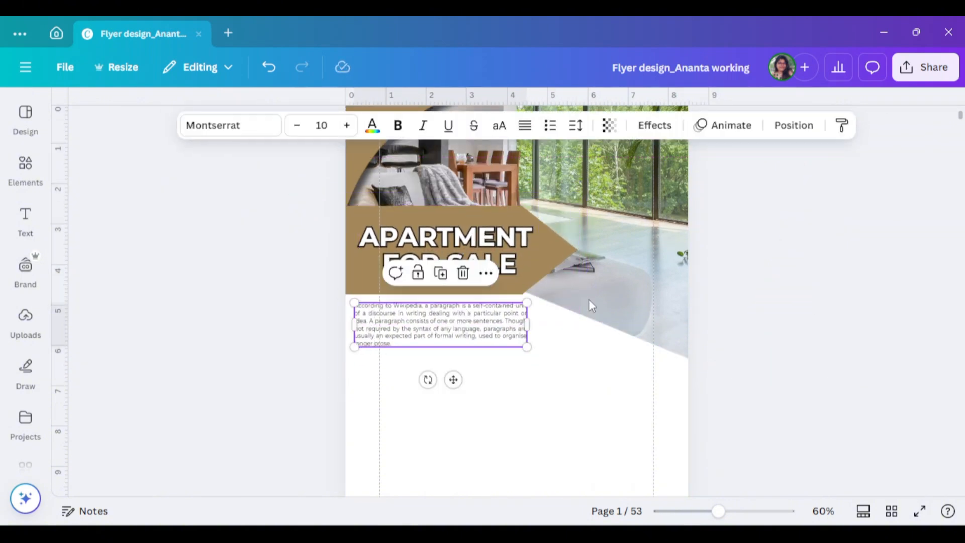
- Search the elements for "frame" and insert the square photo frame with rounded corners
{"action": "left_click", "coordinate": [26, 171]}
{"action": "double_click", "coordinate": [123, 113]}
{"action": "type", "text": "frame"}
{"action": "key", "text": "Return"}
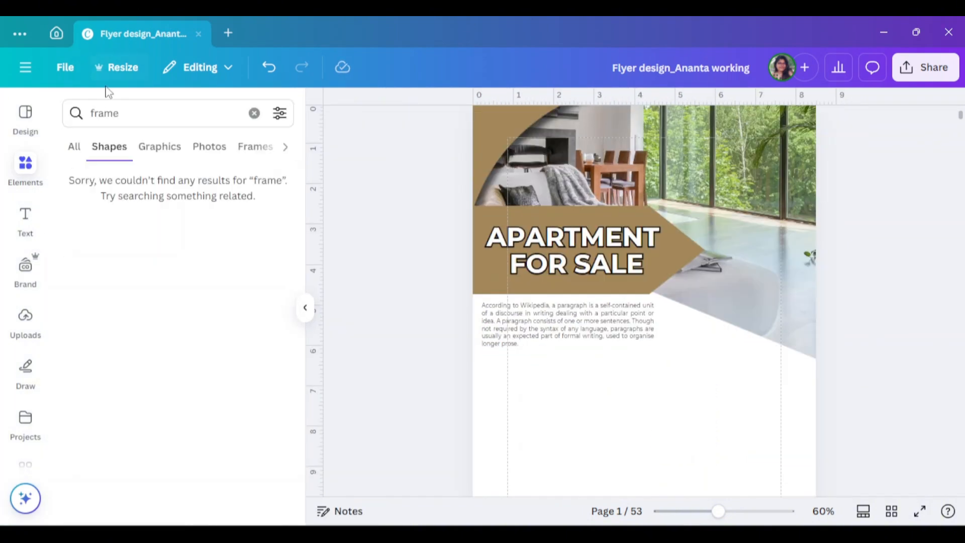
{"action": "left_click", "coordinate": [156, 352]}
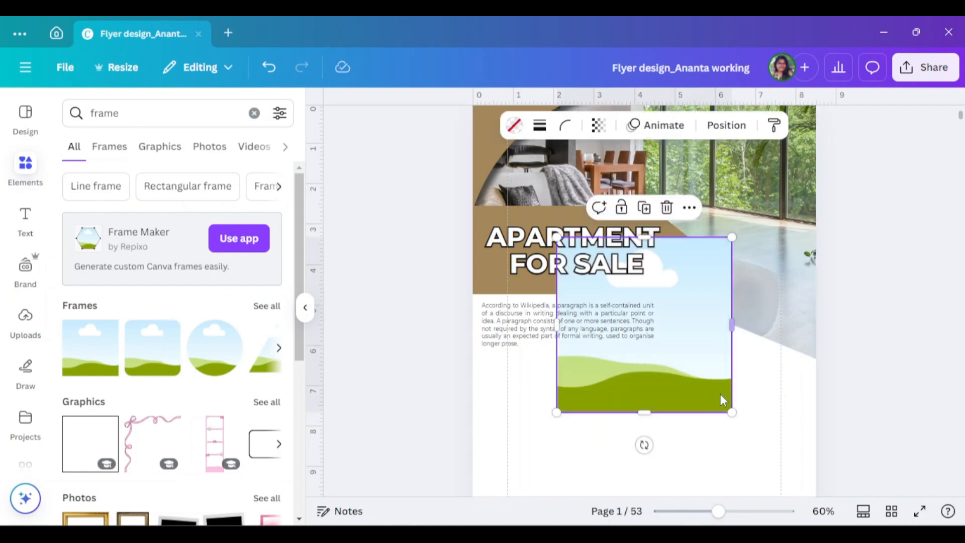
- Shrink the rounded frame to about half size, place it beside the paragraph near the page's right edge, and duplicate it directly below
{"action": "left_click_drag", "start_coordinate": [722, 401], "coordinate": [715, 327]}
{"action": "left_click_drag", "start_coordinate": [674, 287], "coordinate": [751, 318]}
{"action": "scroll", "coordinate": [749, 296], "scroll_direction": "down", "scroll_amount": 2}
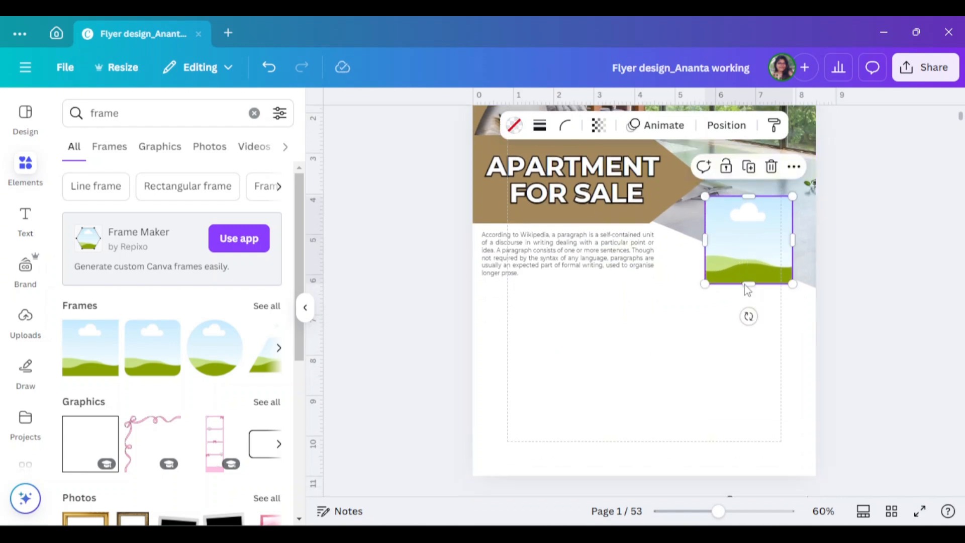
{"action": "left_click_drag", "start_coordinate": [745, 258], "coordinate": [746, 359]}
{"action": "left_click", "coordinate": [757, 239]}
- Resize the brown banner to about 5.7 by 2.1 and realign the headline with the paragraph's left edge
{"action": "left_click", "coordinate": [678, 192]}
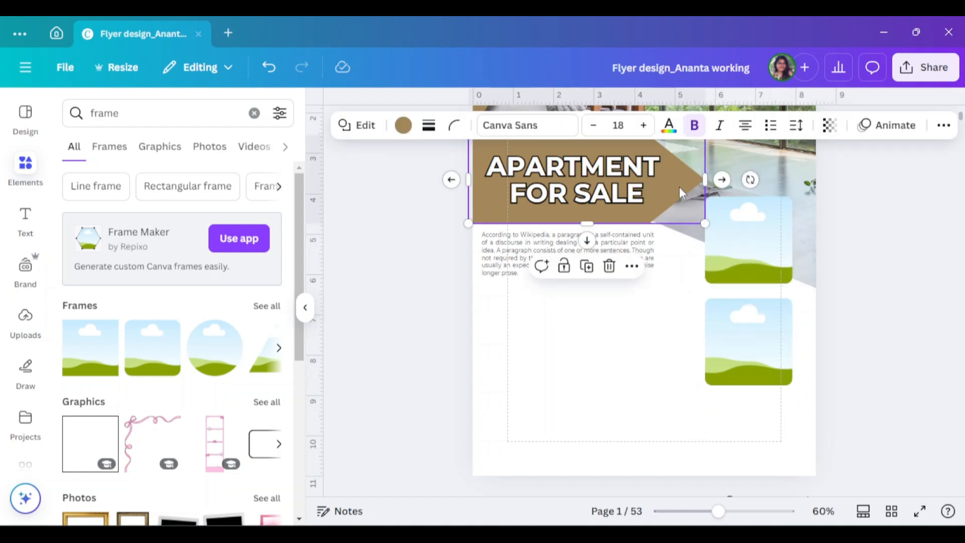
{"action": "mouse_move", "coordinate": [702, 222]}
{"action": "left_mouse_down"}
{"action": "mouse_move", "coordinate": [691, 221]}
{"action": "mouse_move", "coordinate": [699, 221]}
{"action": "left_mouse_up"}
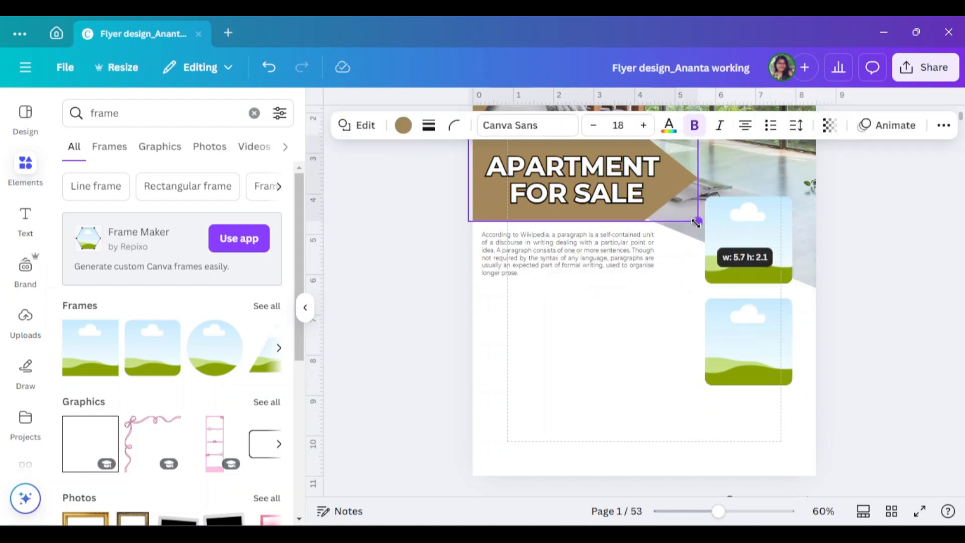
{"action": "left_click", "coordinate": [614, 196]}
{"action": "left_click_drag", "start_coordinate": [614, 196], "coordinate": [617, 196]}
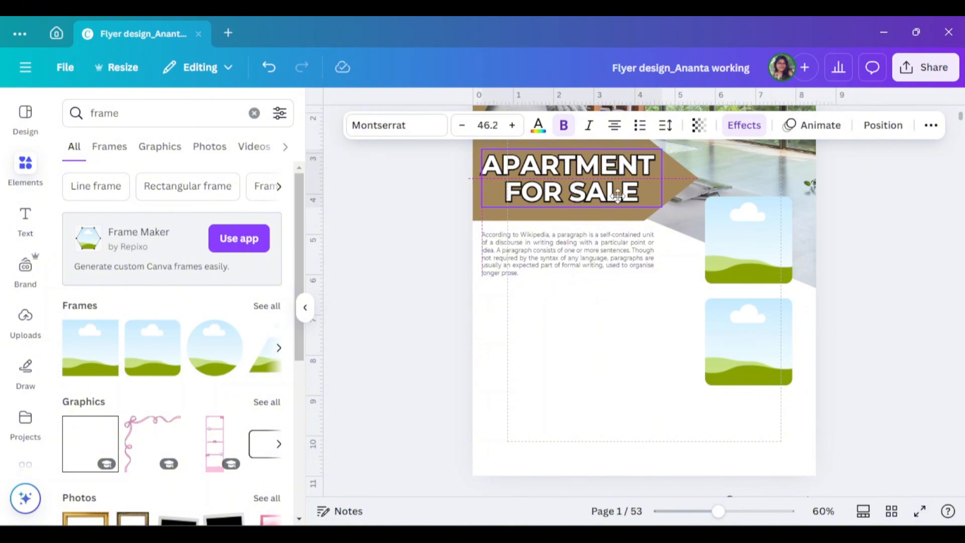
{"action": "left_click", "coordinate": [857, 224]}
{"action": "scroll", "coordinate": [787, 369], "scroll_direction": "up", "scroll_amount": 2}
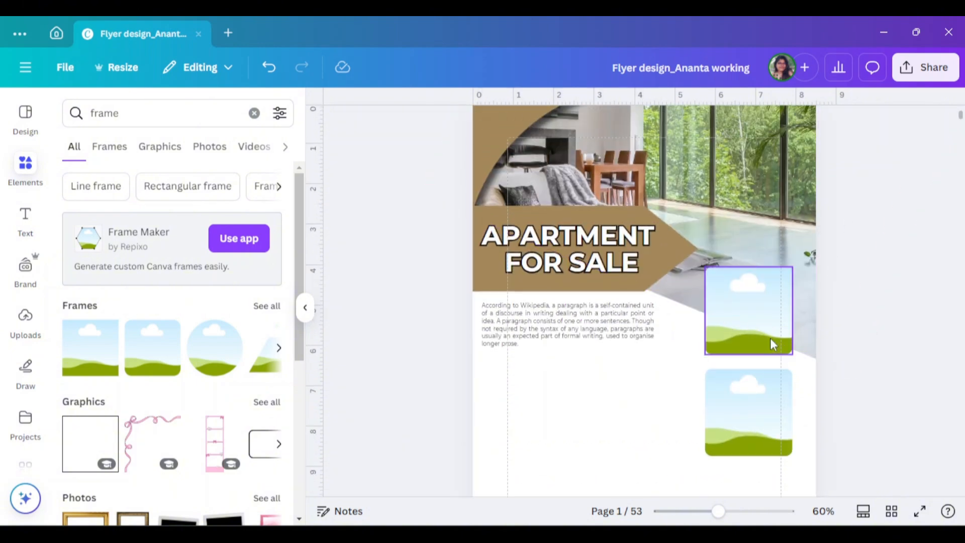
- Nudge both rounded photo frames slightly up the page
{"action": "left_click_drag", "start_coordinate": [770, 337], "coordinate": [770, 325]}
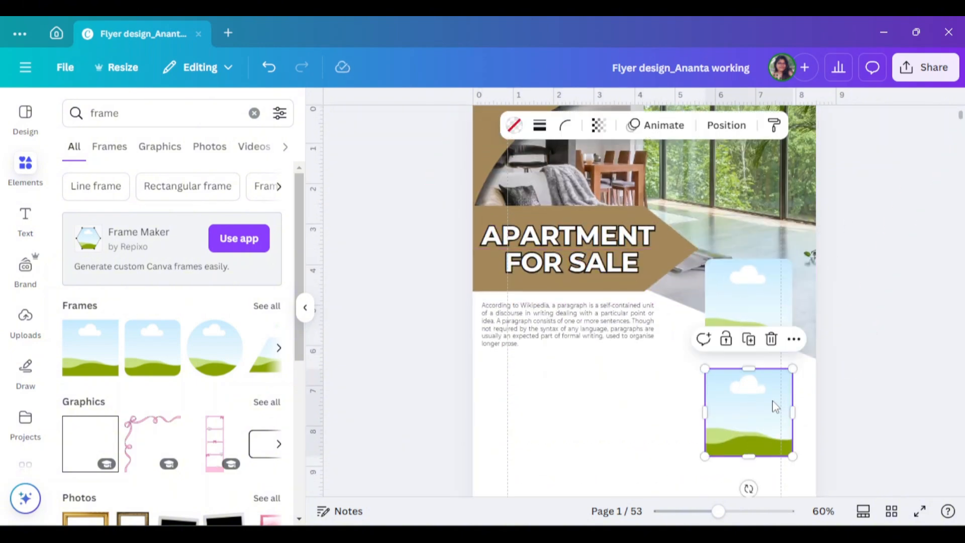
{"action": "left_click_drag", "start_coordinate": [775, 405], "coordinate": [776, 396]}
{"action": "left_click", "coordinate": [306, 305]}
- Search the elements for "shape" and add a brown square in the empty area below the paragraph
{"action": "left_click", "coordinate": [27, 165]}
{"action": "left_click_drag", "start_coordinate": [123, 116], "coordinate": [81, 118]}
{"action": "key", "text": "BackSpace"}
{"action": "left_click", "coordinate": [141, 180]}
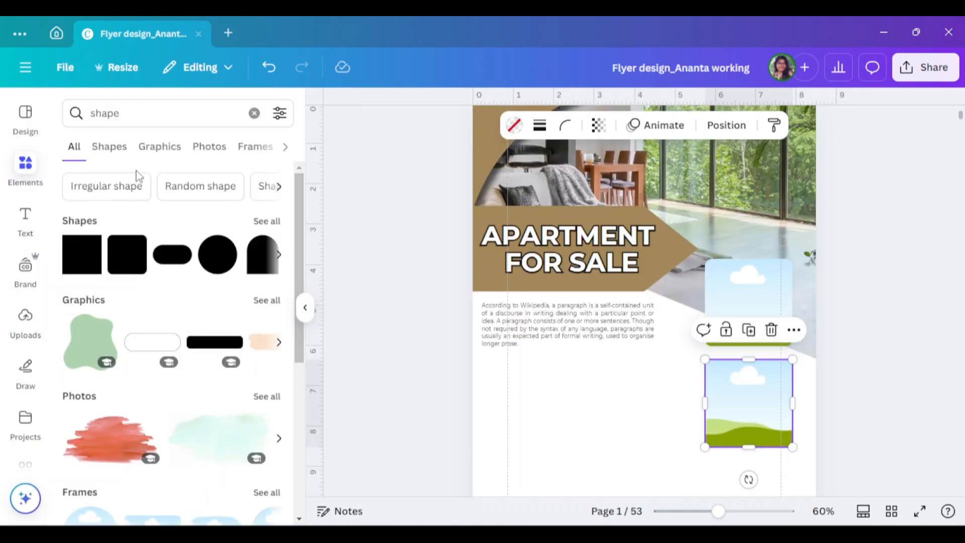
{"action": "left_click", "coordinate": [102, 264]}
{"action": "left_click_drag", "start_coordinate": [679, 357], "coordinate": [623, 470]}
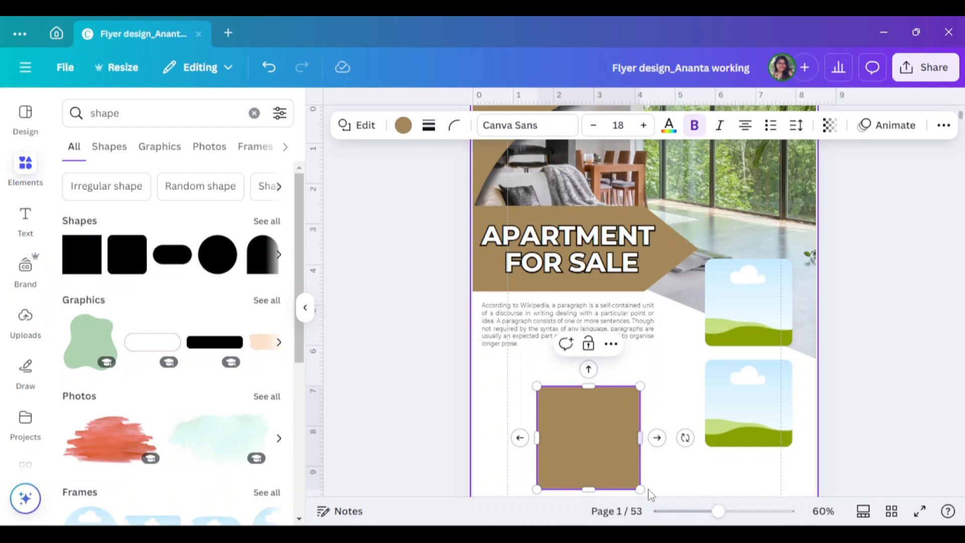
- Shrink the brown square to about half its size
{"action": "left_click", "coordinate": [305, 309]}
{"action": "scroll", "coordinate": [452, 329], "scroll_direction": "down", "scroll_amount": 3}
{"action": "left_click_drag", "start_coordinate": [507, 344], "coordinate": [456, 297]}
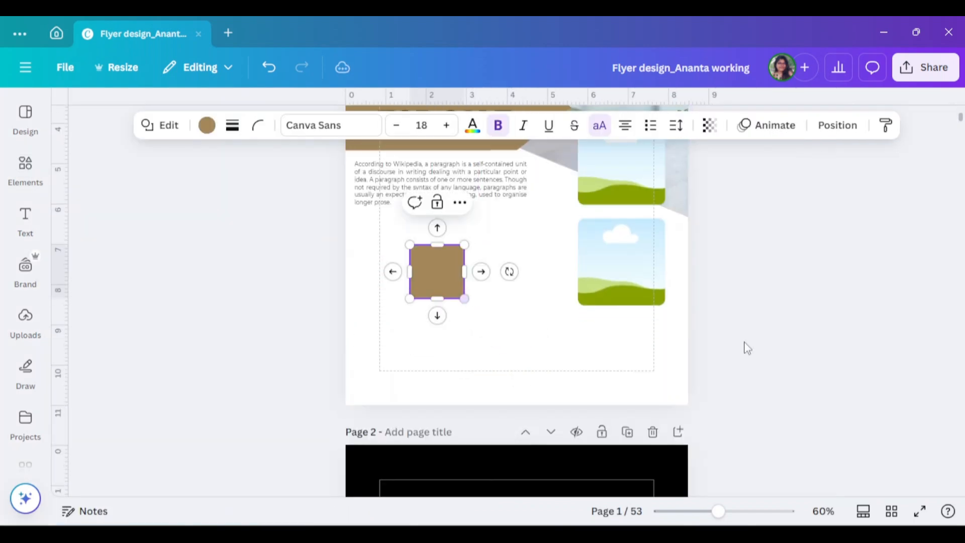
{"action": "scroll", "coordinate": [745, 345], "scroll_direction": "up", "scroll_amount": 2}
{"action": "left_click", "coordinate": [785, 324]}
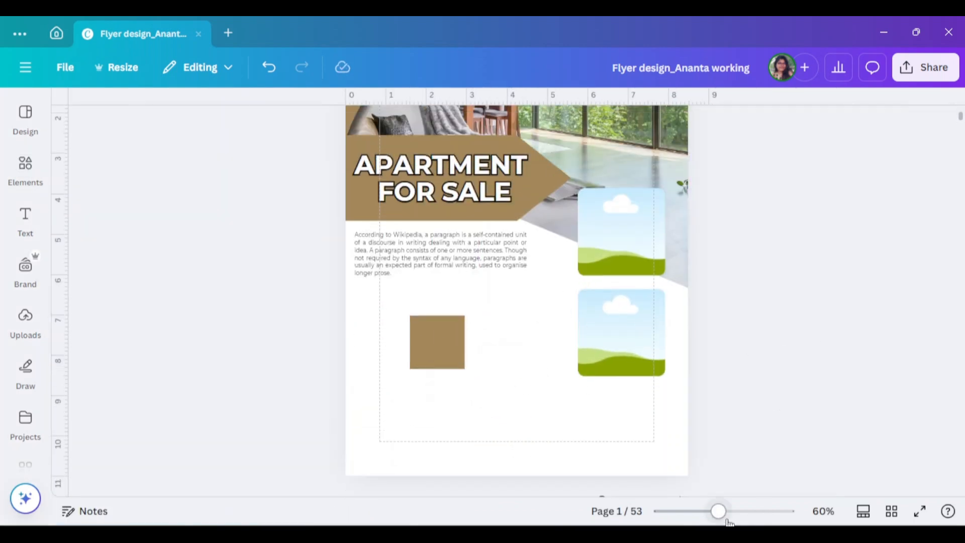
- Duplicate the brown square and place the two squares over the upper frame's top-left and bottom-right corners
{"action": "left_click_drag", "start_coordinate": [719, 512], "coordinate": [747, 512]}
{"action": "scroll", "coordinate": [420, 478], "scroll_direction": "up", "scroll_amount": 2}
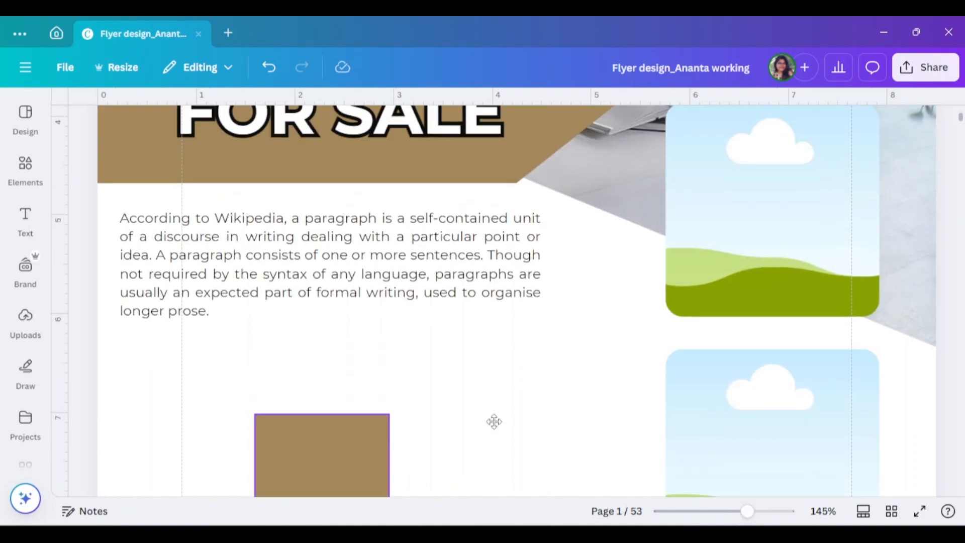
{"action": "left_click_drag", "start_coordinate": [494, 421], "coordinate": [612, 367]}
{"action": "scroll", "coordinate": [650, 381], "scroll_direction": "up", "scroll_amount": 1}
{"action": "left_click_drag", "start_coordinate": [615, 457], "coordinate": [839, 371]}
{"action": "left_click", "coordinate": [703, 264]}
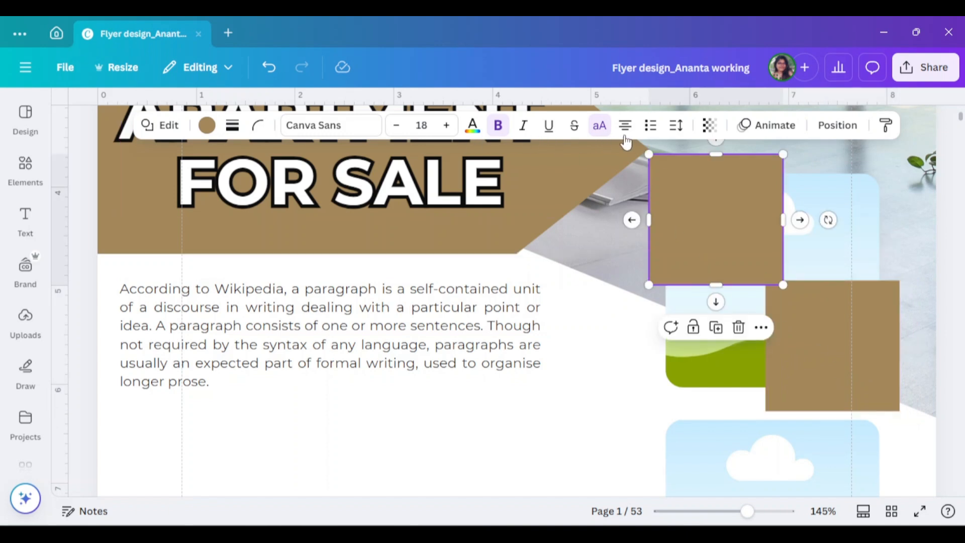
- Set the transparency to about 59 for the square at the upper frame's top-left corner and 64 for the bottom-right square
{"action": "left_click", "coordinate": [709, 126]}
{"action": "left_click_drag", "start_coordinate": [748, 183], "coordinate": [695, 185]}
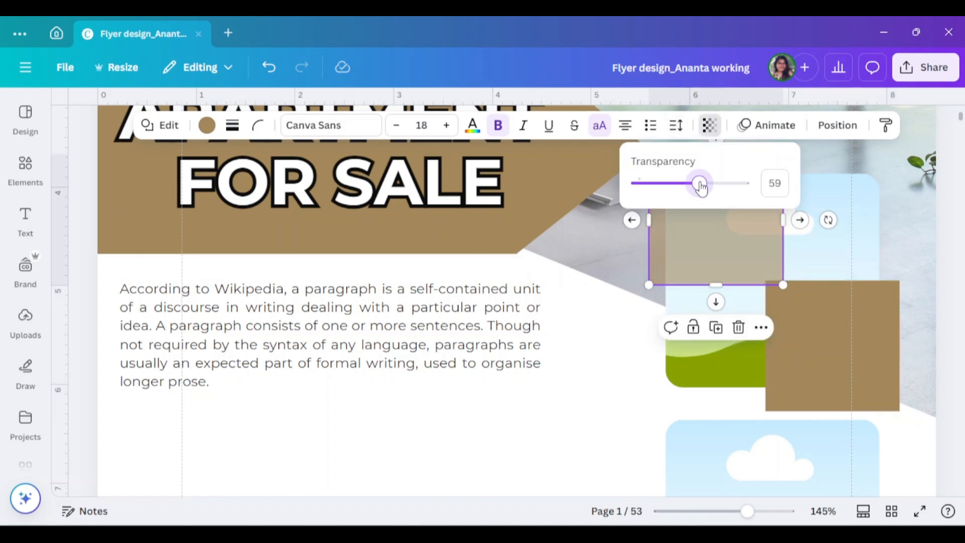
{"action": "left_click", "coordinate": [782, 300]}
{"action": "left_click", "coordinate": [708, 126]}
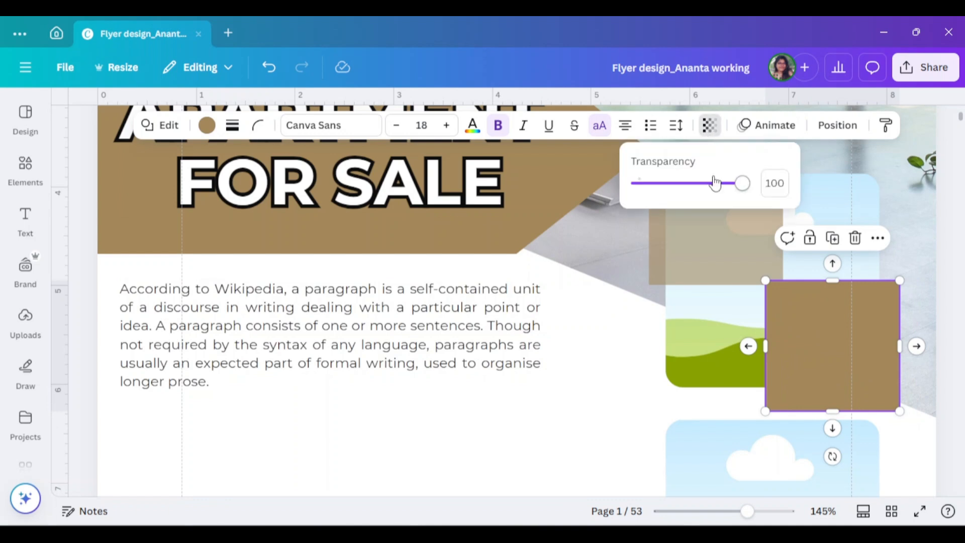
{"action": "left_click_drag", "start_coordinate": [748, 183], "coordinate": [709, 189]}
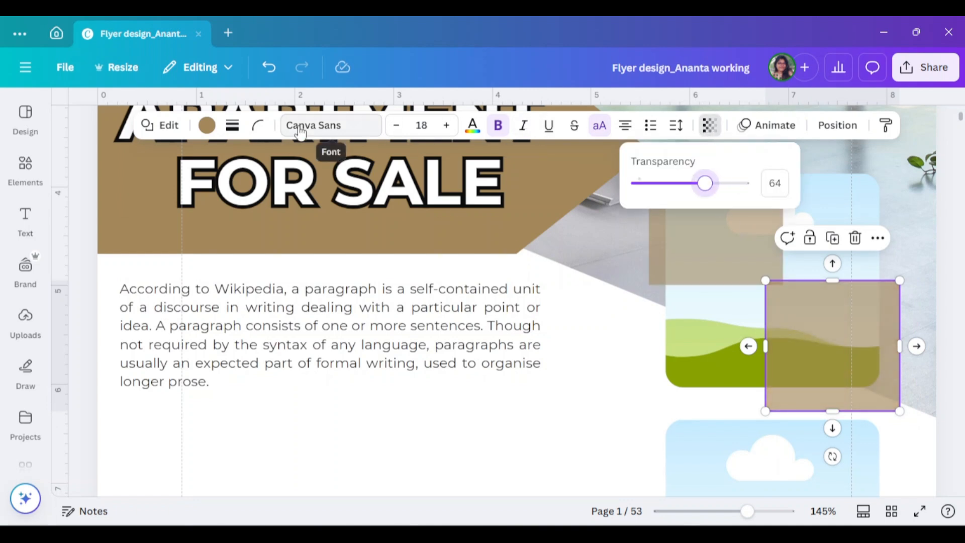
- Round the corners of both squares, about 22 for the bottom-right square and 26 for the top-left square
{"action": "left_click", "coordinate": [266, 135]}
{"action": "left_click_drag", "start_coordinate": [195, 191], "coordinate": [196, 189]}
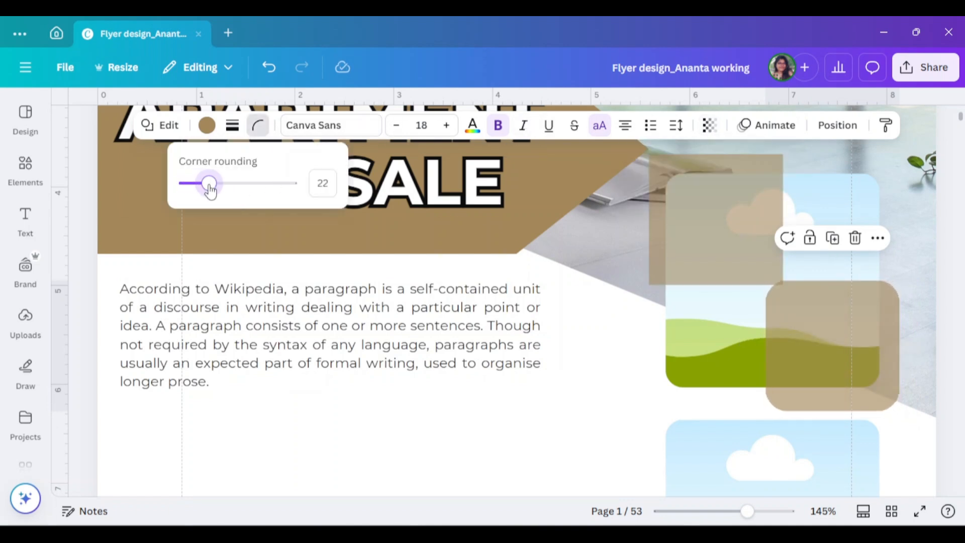
{"action": "left_click", "coordinate": [670, 236]}
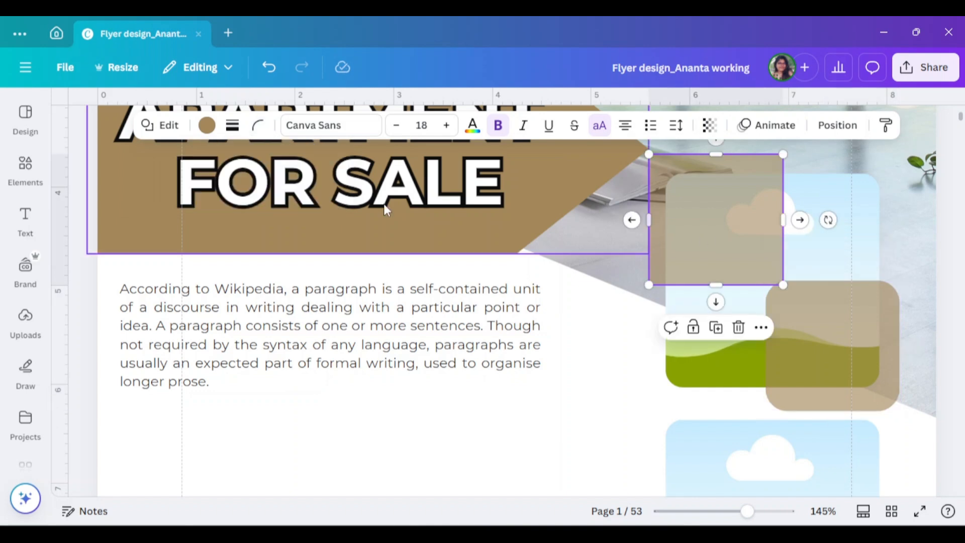
{"action": "left_click", "coordinate": [259, 127]}
{"action": "left_click_drag", "start_coordinate": [201, 192], "coordinate": [211, 189]}
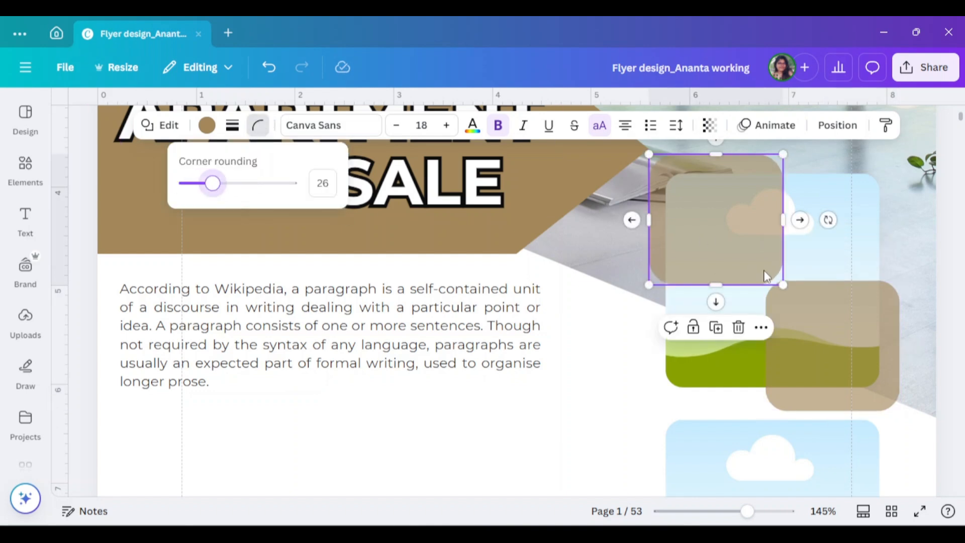
- Send both translucent brown squares behind the upper photo frame
{"action": "left_click", "coordinate": [849, 360], "text": "shift"}
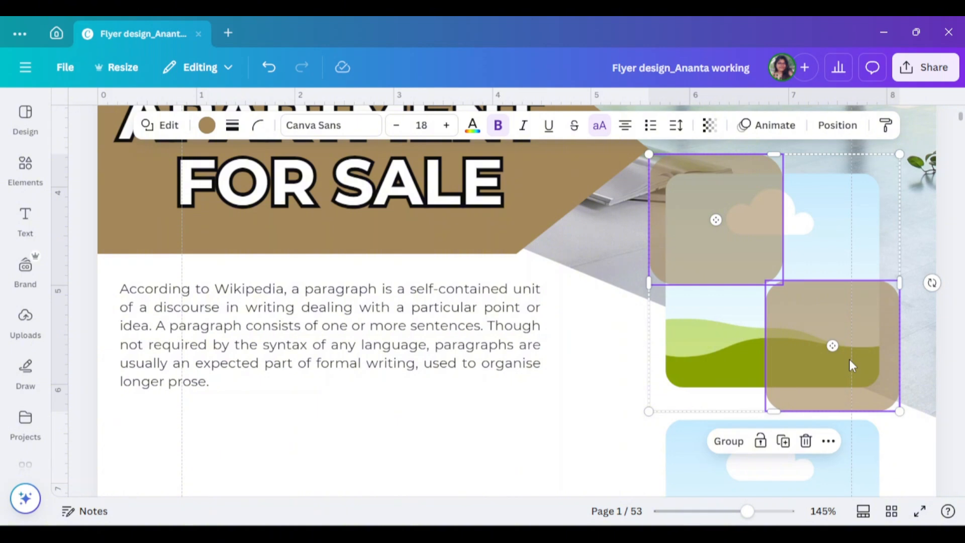
{"action": "right_click", "coordinate": [849, 360]}
{"action": "mouse_move", "coordinate": [759, 315]}
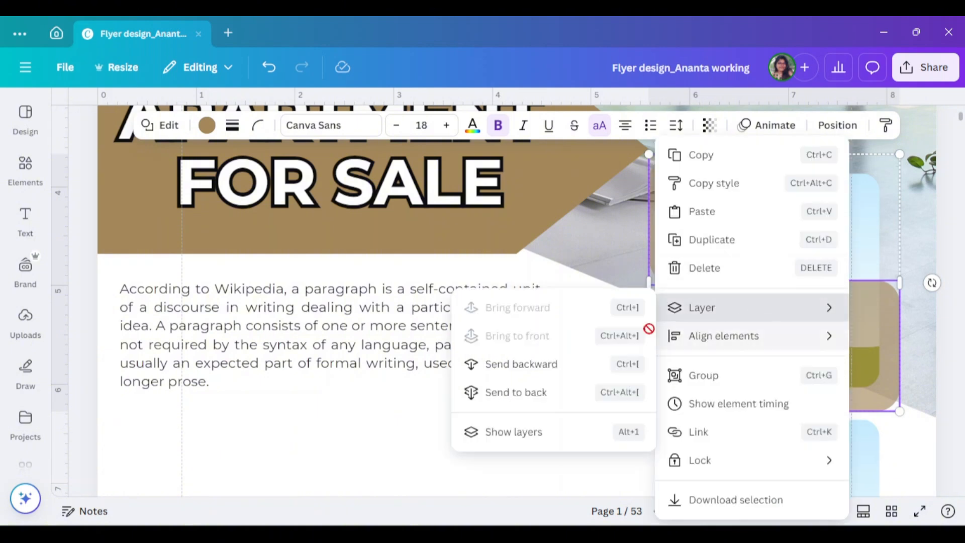
{"action": "left_click", "coordinate": [553, 388]}
- Search the elements for "apartment" photos and fill the upper frame with the bright white interior photo
{"action": "left_click", "coordinate": [837, 312]}
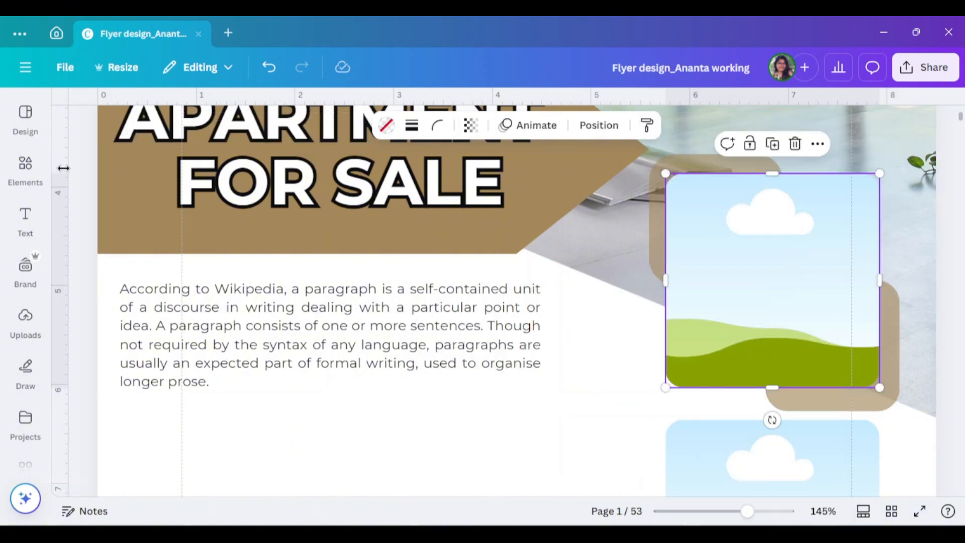
{"action": "left_click", "coordinate": [25, 171]}
{"action": "type", "text": "apartmen"}
{"action": "left_click", "coordinate": [132, 271]}
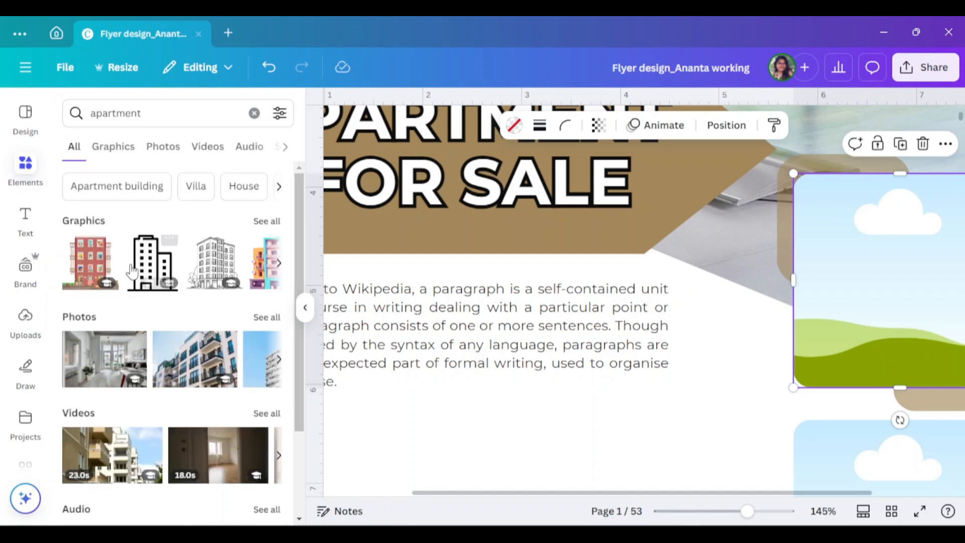
{"action": "left_click", "coordinate": [164, 149]}
{"action": "left_click", "coordinate": [116, 248]}
{"action": "scroll", "coordinate": [558, 362], "scroll_direction": "down", "scroll_amount": 3}
{"action": "left_click_drag", "start_coordinate": [840, 248], "coordinate": [872, 197]}
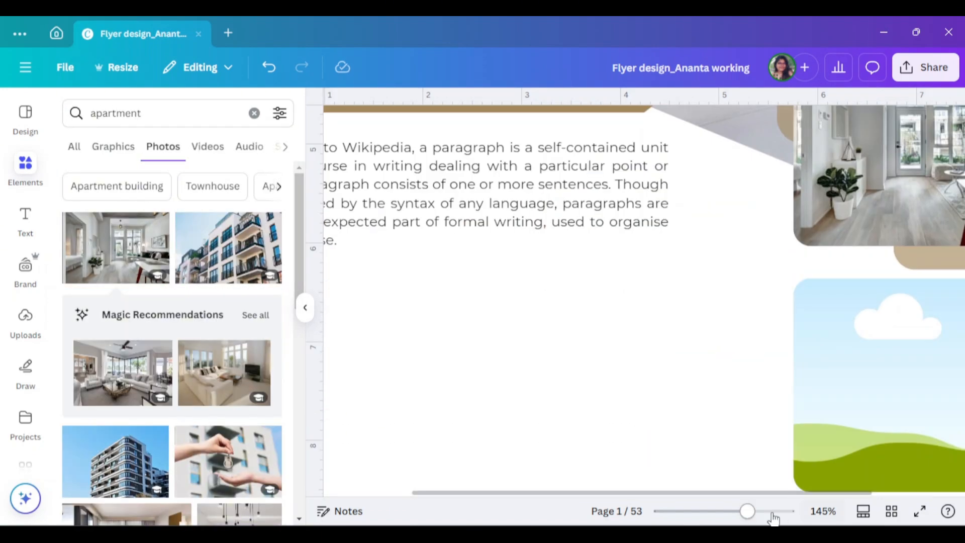
- Fill the lower frame with an apartment photo showing a grey sofa and curtained windows
{"action": "left_click_drag", "start_coordinate": [748, 511], "coordinate": [728, 511]}
{"action": "scroll", "coordinate": [196, 384], "scroll_direction": "down", "scroll_amount": 5}
{"action": "left_click", "coordinate": [129, 264]}
{"action": "left_click_drag", "start_coordinate": [666, 373], "coordinate": [767, 398]}
{"action": "left_click", "coordinate": [305, 308]}
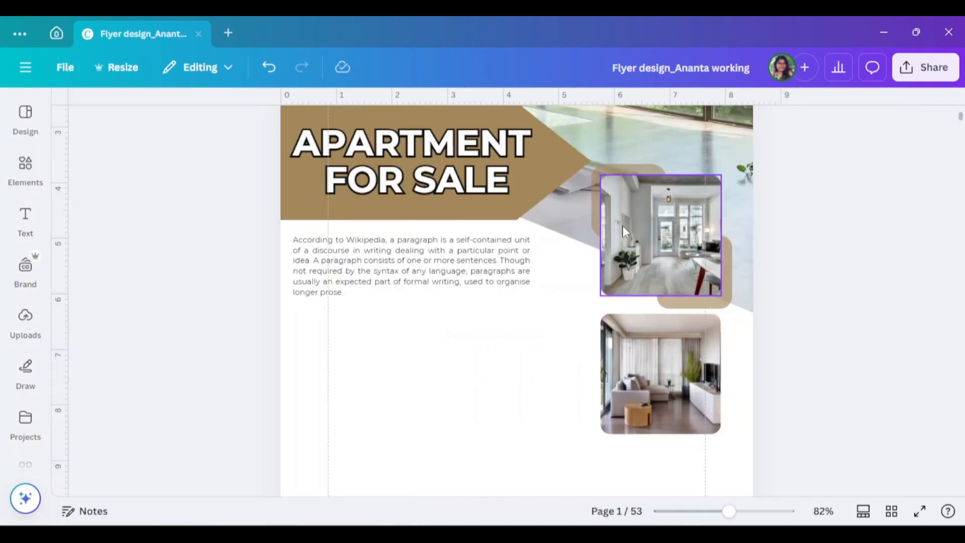
- Duplicate the two rounded brown squares and place the copies behind the lower photo's top-left and bottom-right corners
{"action": "left_click", "coordinate": [615, 170]}
{"action": "left_click", "coordinate": [700, 302], "text": "shift"}
{"action": "left_click_drag", "start_coordinate": [700, 303], "coordinate": [693, 443]}
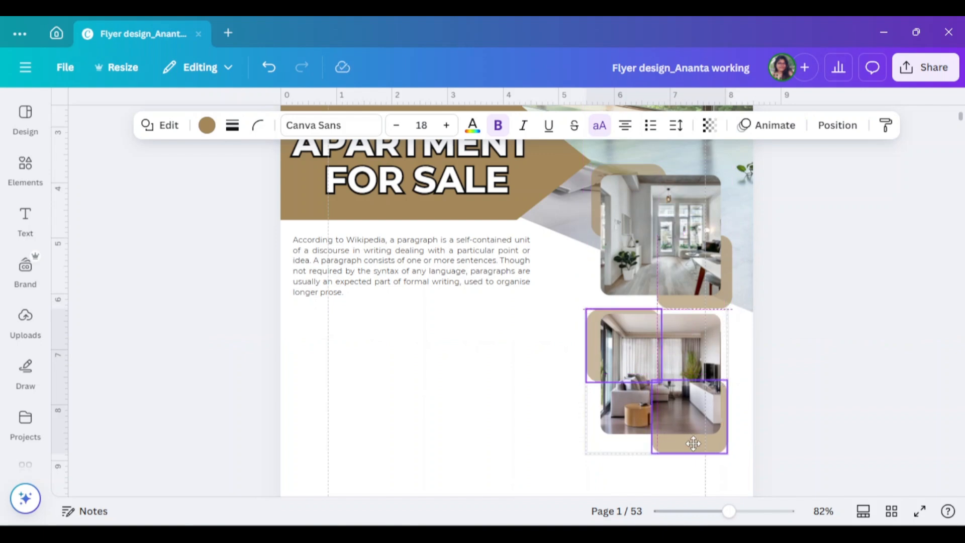
- Change the page background to the pale yellow document colour #FCE8A0
{"action": "left_click", "coordinate": [653, 480]}
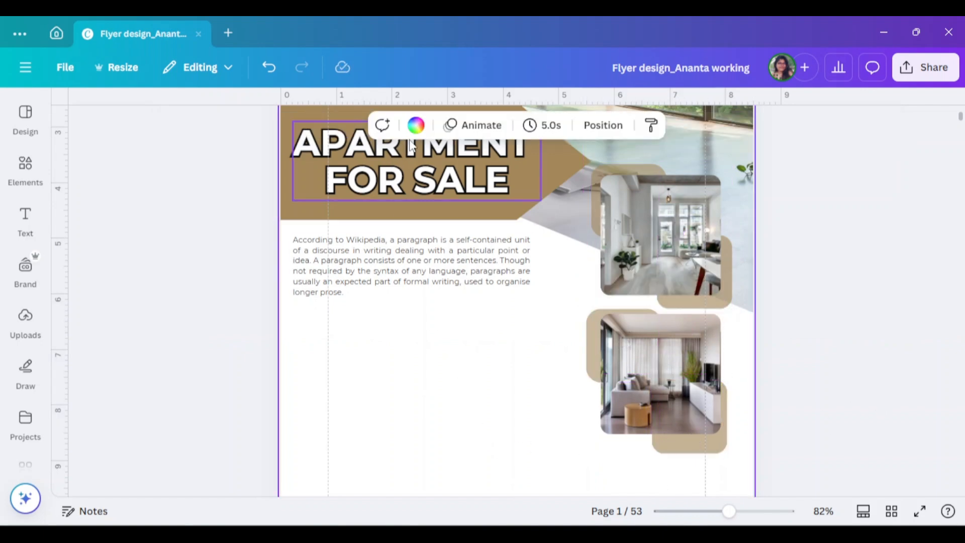
{"action": "left_click", "coordinate": [415, 127]}
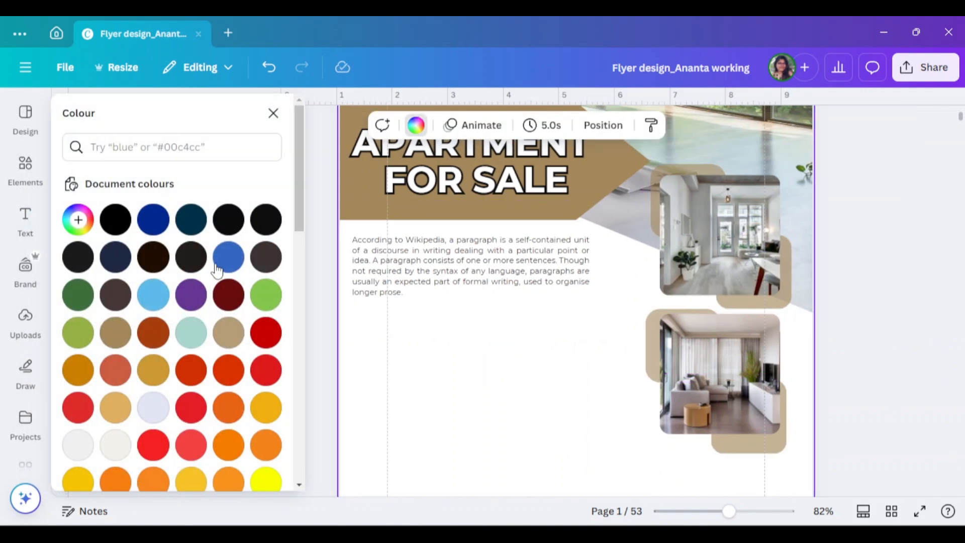
{"action": "left_click", "coordinate": [196, 227]}
{"action": "scroll", "coordinate": [562, 367], "scroll_direction": "up", "scroll_amount": 2}
{"action": "scroll", "coordinate": [562, 367], "scroll_direction": "down", "scroll_amount": 4}
{"action": "scroll", "coordinate": [201, 362], "scroll_direction": "down", "scroll_amount": 2}
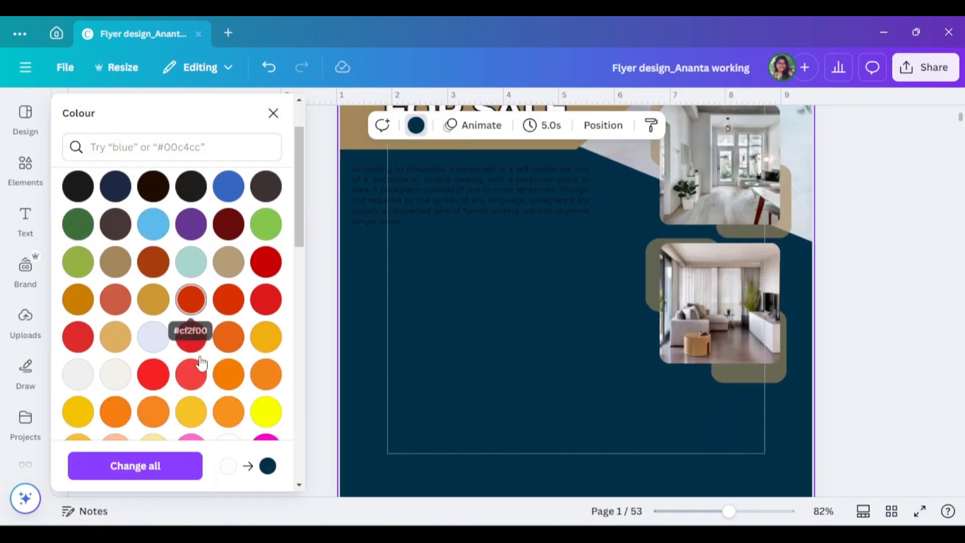
{"action": "scroll", "coordinate": [201, 363], "scroll_direction": "down", "scroll_amount": 2}
{"action": "left_click", "coordinate": [153, 381]}
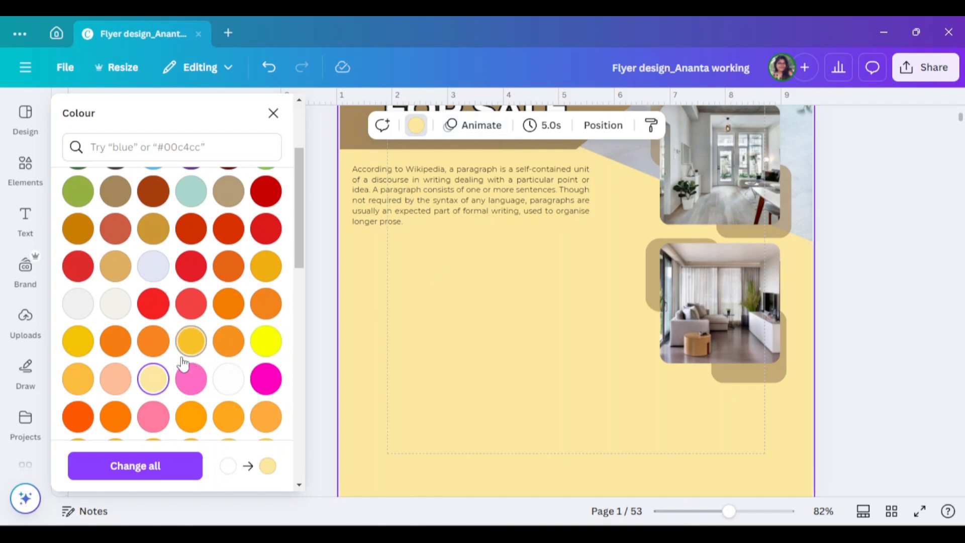
- Lighten the pale yellow page background to the cream #F6F0DC
{"action": "left_click", "coordinate": [153, 382]}
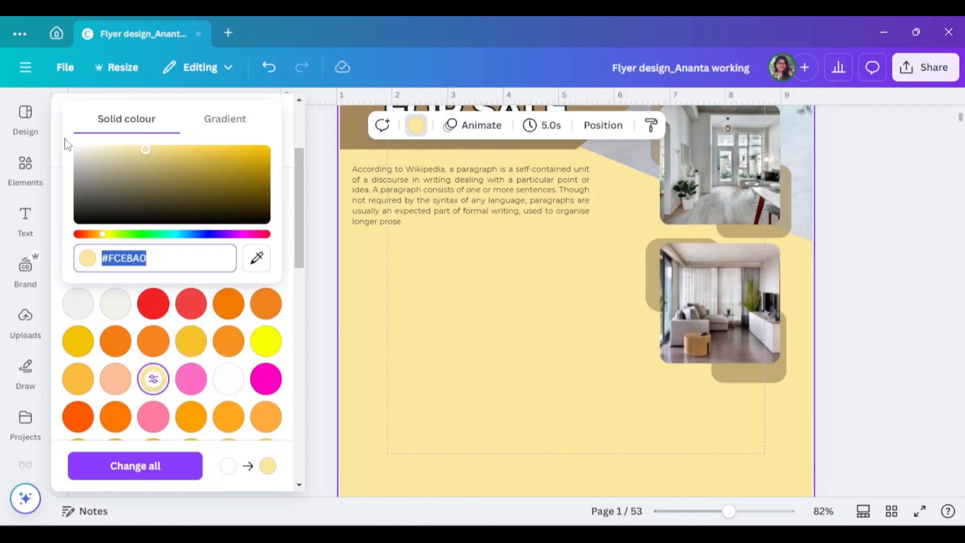
{"action": "left_click_drag", "start_coordinate": [145, 149], "coordinate": [91, 149]}
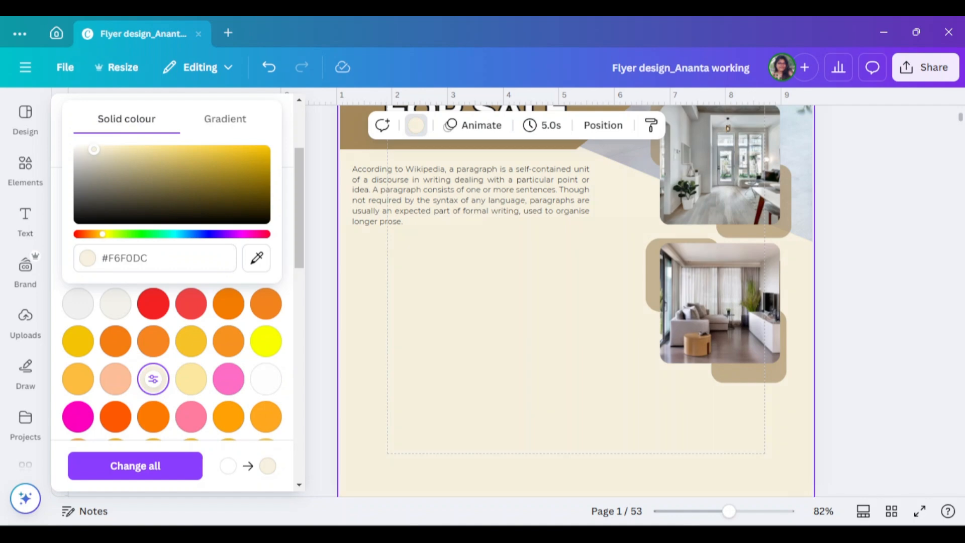
{"action": "left_click", "coordinate": [902, 321]}
{"action": "scroll", "coordinate": [904, 334], "scroll_direction": "up", "scroll_amount": 5}
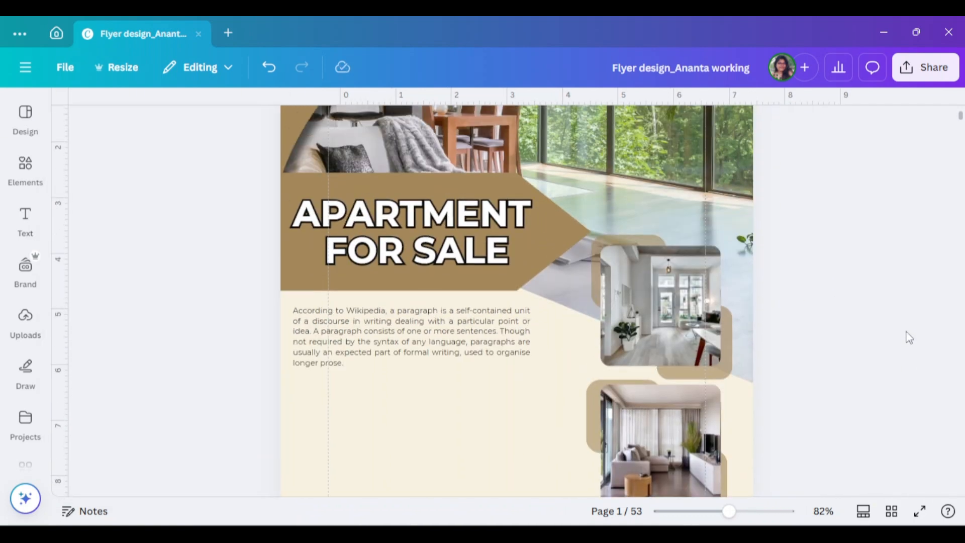
{"action": "scroll", "coordinate": [908, 337], "scroll_direction": "down", "scroll_amount": 3}
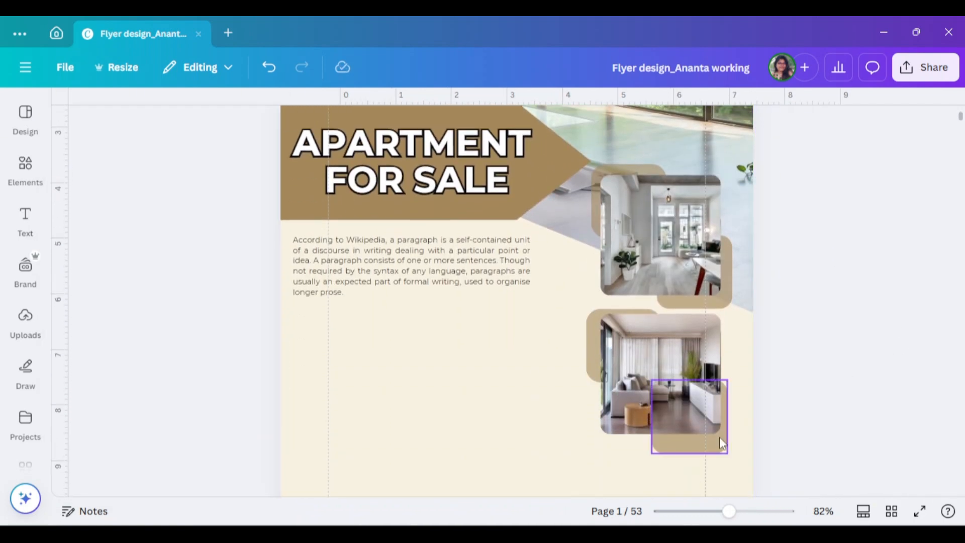
- Lighten the #a4885a fill of the square at the upper photo's top-left corner to a light tan
{"action": "scroll", "coordinate": [864, 392], "scroll_direction": "up", "scroll_amount": 2}
{"action": "left_click", "coordinate": [601, 288]}
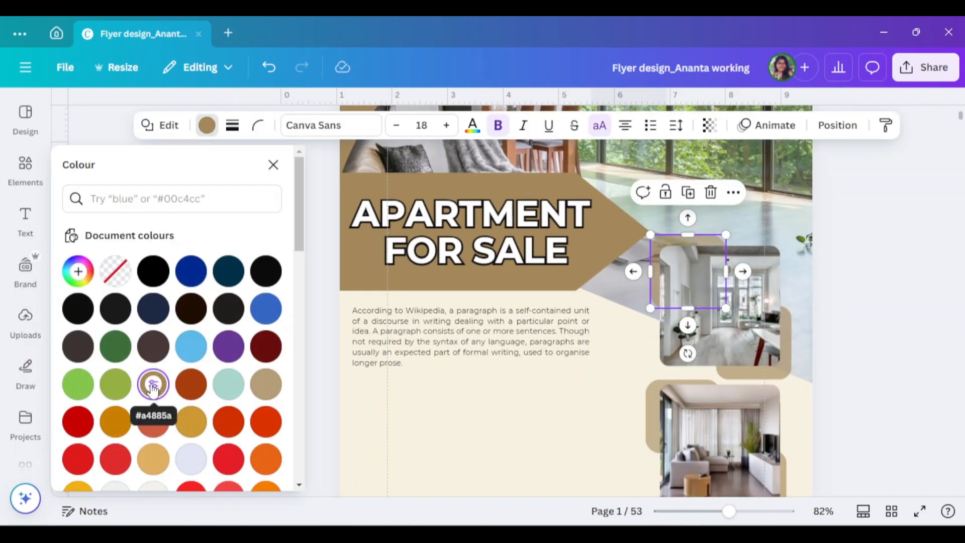
{"action": "left_click", "coordinate": [152, 384]}
{"action": "left_click_drag", "start_coordinate": [134, 357], "coordinate": [144, 354]}
- Apply the same light tan fill to the other three accent squares behind the photos
{"action": "left_click", "coordinate": [745, 372]}
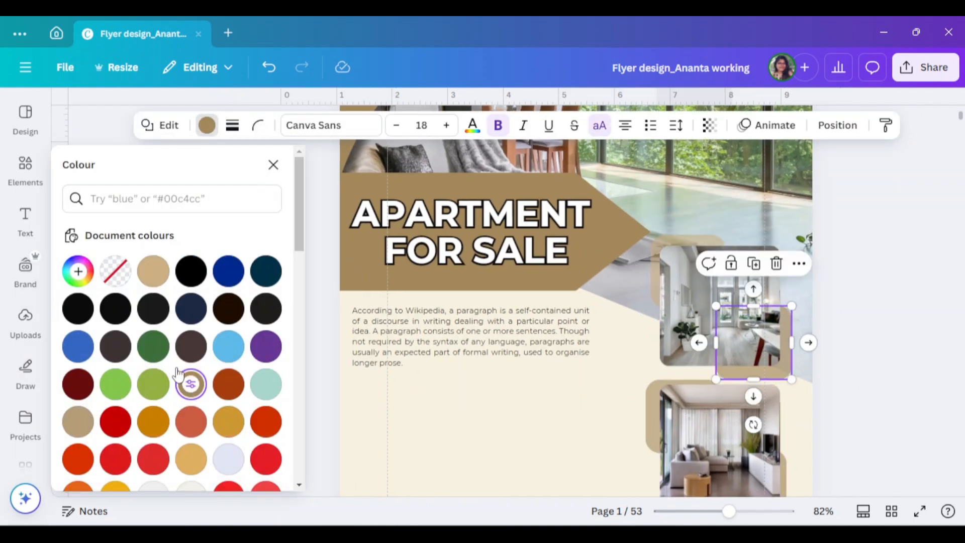
{"action": "left_click", "coordinate": [153, 271]}
{"action": "scroll", "coordinate": [666, 392], "scroll_direction": "down", "scroll_amount": 1}
{"action": "left_click", "coordinate": [653, 350]}
{"action": "left_click", "coordinate": [153, 271]}
{"action": "left_click", "coordinate": [748, 446]}
{"action": "left_click", "coordinate": [153, 271]}
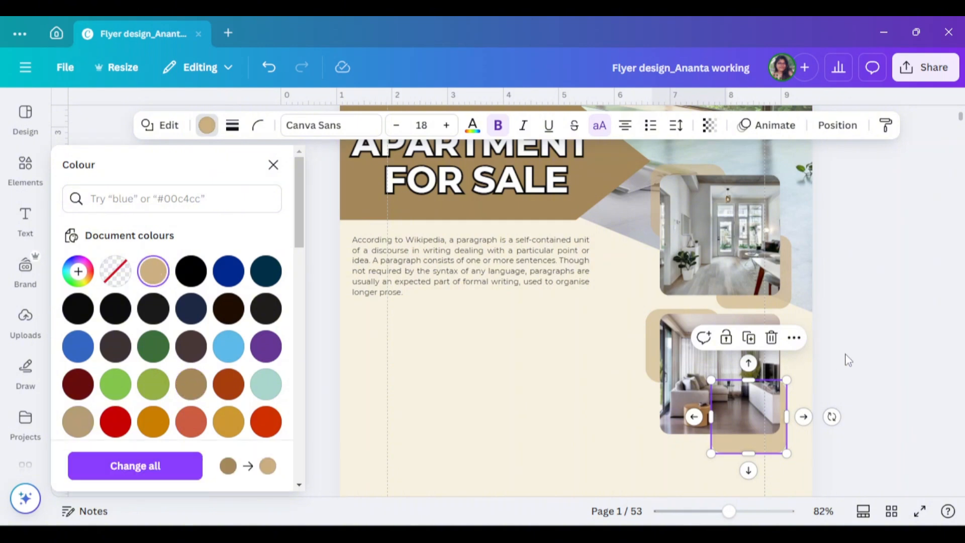
{"action": "left_click", "coordinate": [885, 392]}
- Nudge the lower photo's two accent squares slightly right and up to even out their offsets around the photo
{"action": "left_click_drag", "start_coordinate": [719, 447], "coordinate": [724, 441]}
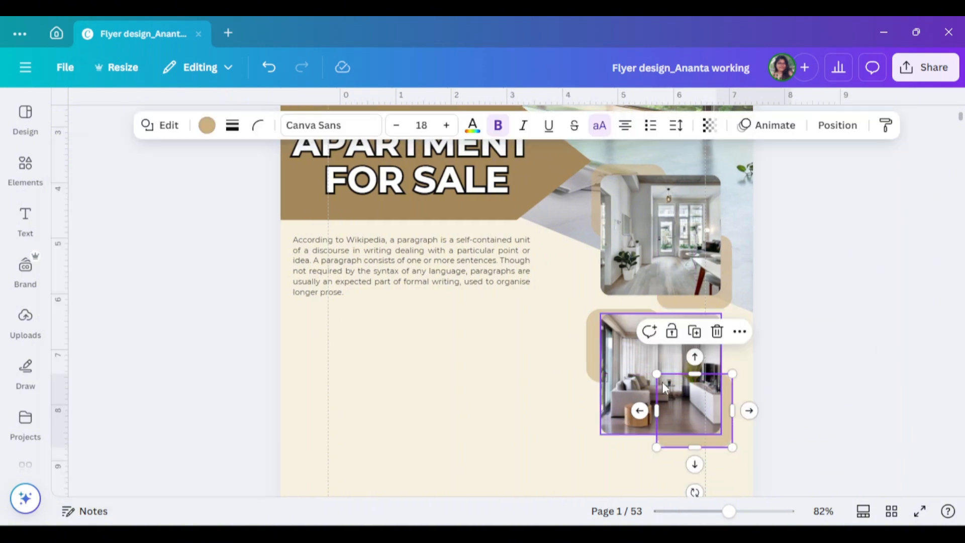
{"action": "left_click_drag", "start_coordinate": [598, 357], "coordinate": [601, 355]}
{"action": "left_click", "coordinate": [695, 411]}
{"action": "left_click", "coordinate": [853, 429]}
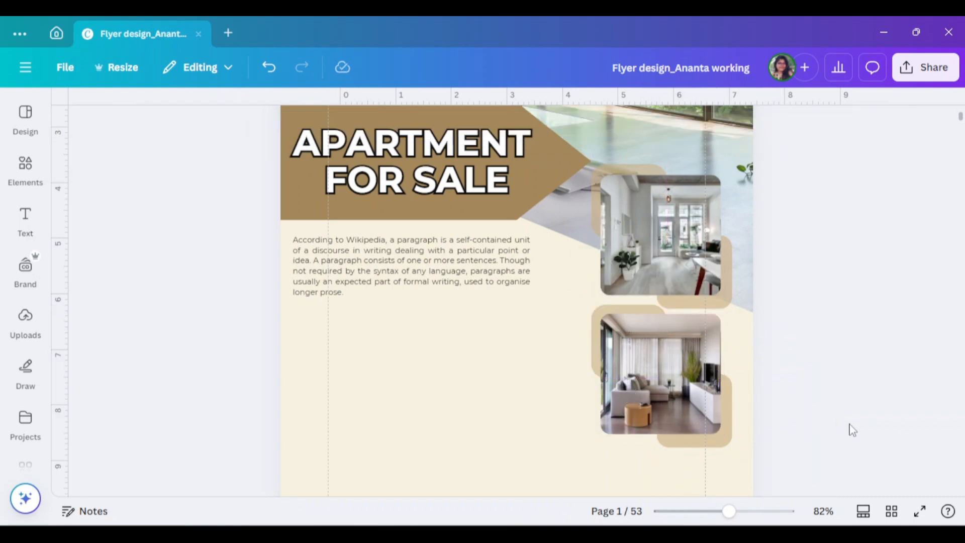
- Nudge the bottom-right accent square of the upper photo slightly up
{"action": "scroll", "coordinate": [766, 362], "scroll_direction": "up", "scroll_amount": 2}
{"action": "left_click_drag", "start_coordinate": [725, 363], "coordinate": [725, 358]}
{"action": "left_click", "coordinate": [603, 242]}
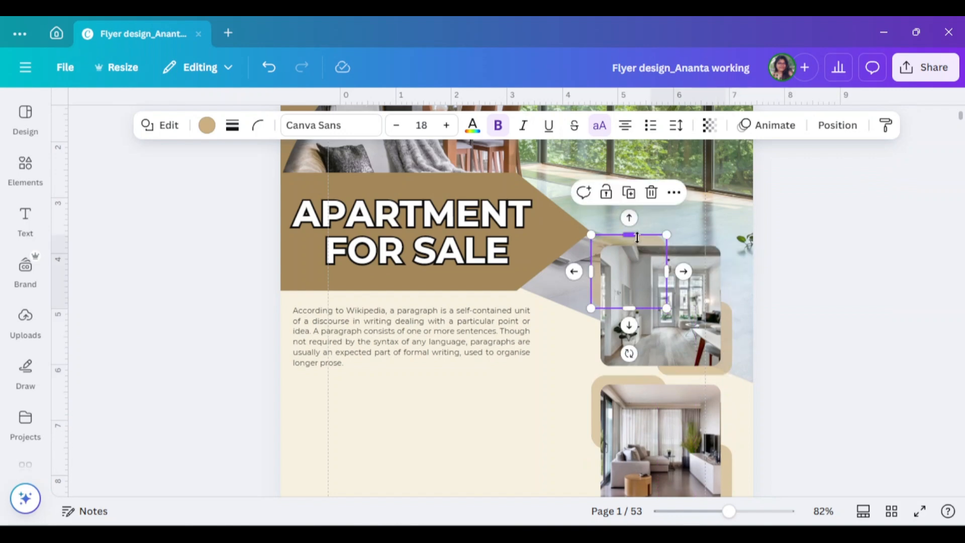
{"action": "left_click", "coordinate": [902, 389]}
- Recolour the curved graphic in the page's top-left corner with the light tan of the accent squares
{"action": "scroll", "coordinate": [903, 389], "scroll_direction": "up", "scroll_amount": 3}
{"action": "left_click", "coordinate": [467, 223]}
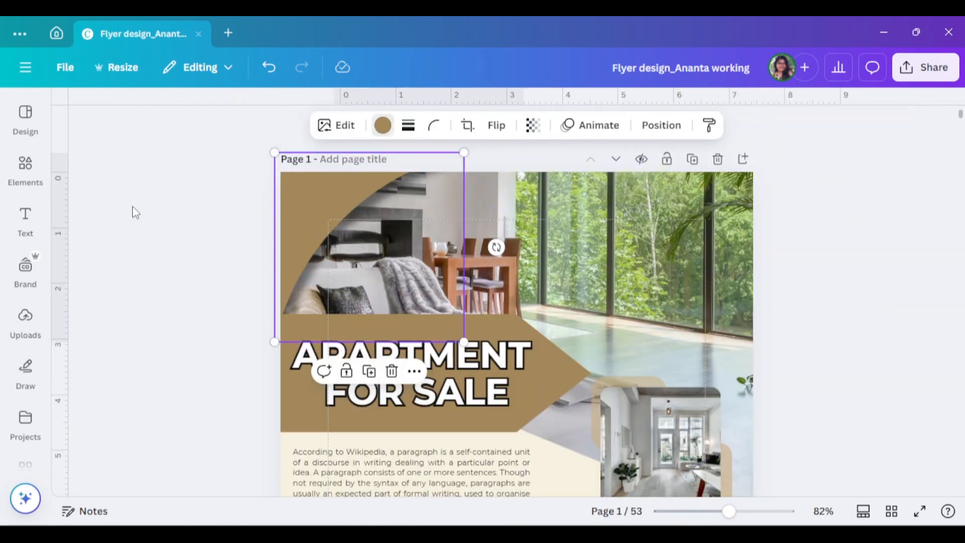
{"action": "left_click", "coordinate": [383, 125]}
{"action": "scroll", "coordinate": [171, 312], "scroll_direction": "down", "scroll_amount": 5}
{"action": "left_click", "coordinate": [229, 290]}
{"action": "scroll", "coordinate": [236, 293], "scroll_direction": "up", "scroll_amount": 5}
{"action": "left_click", "coordinate": [116, 384]}
{"action": "left_click", "coordinate": [116, 421]}
{"action": "left_click", "coordinate": [273, 165]}
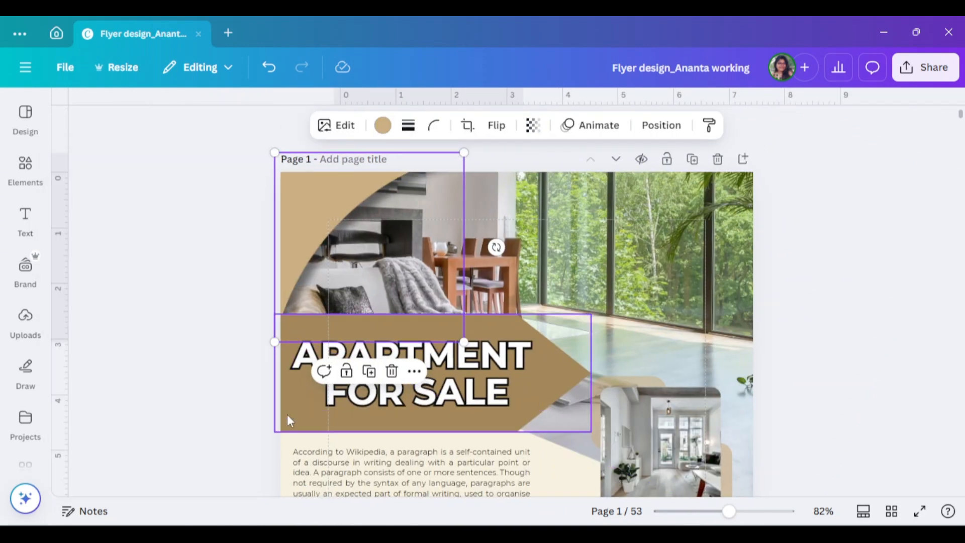
- Move the banner and its headline slightly down the page, and widen the paragraph text box beneath them
{"action": "scroll", "coordinate": [289, 420], "scroll_direction": "down", "scroll_amount": 2}
{"action": "left_click_drag", "start_coordinate": [372, 351], "coordinate": [372, 361]}
{"action": "left_click_drag", "start_coordinate": [442, 320], "coordinate": [438, 327]}
{"action": "left_click_drag", "start_coordinate": [484, 409], "coordinate": [484, 412]}
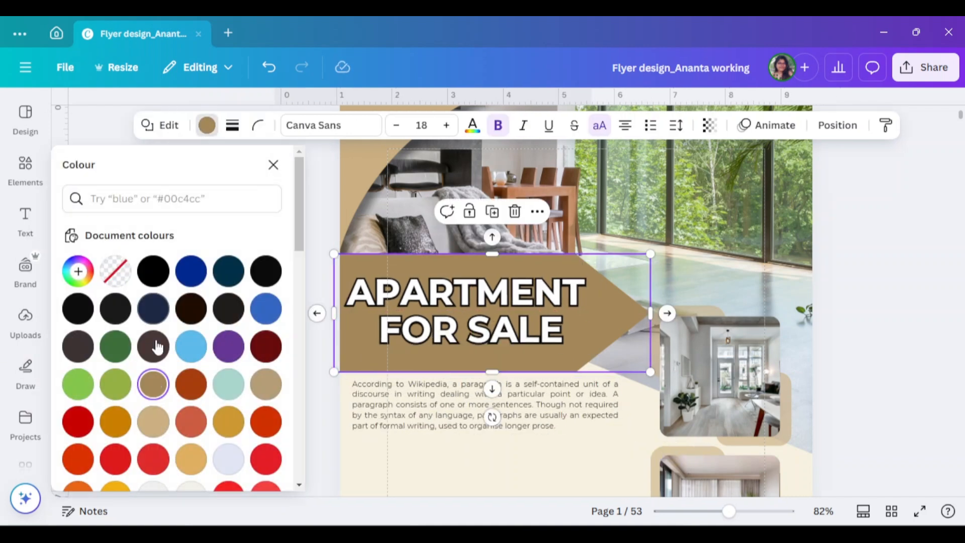
- Change the headline banner's fill from brown to the same light tan
{"action": "left_click", "coordinate": [273, 165]}
{"action": "scroll", "coordinate": [431, 254], "scroll_direction": "down", "scroll_amount": 2}
{"action": "scroll", "coordinate": [338, 242], "scroll_direction": "up", "scroll_amount": 3}
- Group the overlapping shapes that form the curved graphic in the page's top-left corner
{"action": "left_click", "coordinate": [339, 242]}
{"action": "left_click", "coordinate": [468, 258]}
{"action": "right_click", "coordinate": [392, 261]}
{"action": "left_click", "coordinate": [228, 185]}
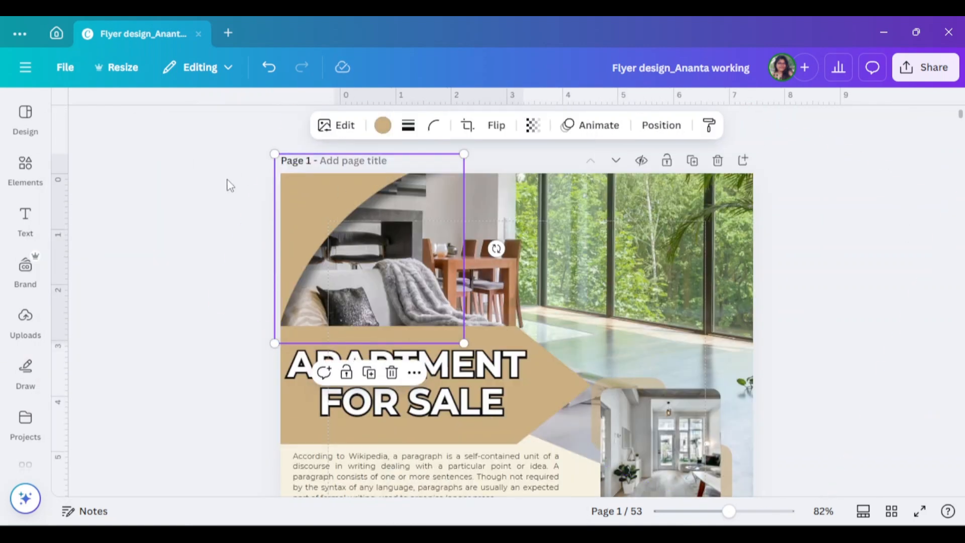
{"action": "left_click", "coordinate": [228, 185]}
{"action": "left_click", "coordinate": [469, 260]}
{"action": "left_click", "coordinate": [342, 252], "text": "shift"}
{"action": "left_click", "coordinate": [327, 380]}
- Move the grouped curved graphic to the page's top-right corner and rotate it about 90 degrees clockwise to fit
{"action": "left_click_drag", "start_coordinate": [386, 159], "coordinate": [658, 185]}
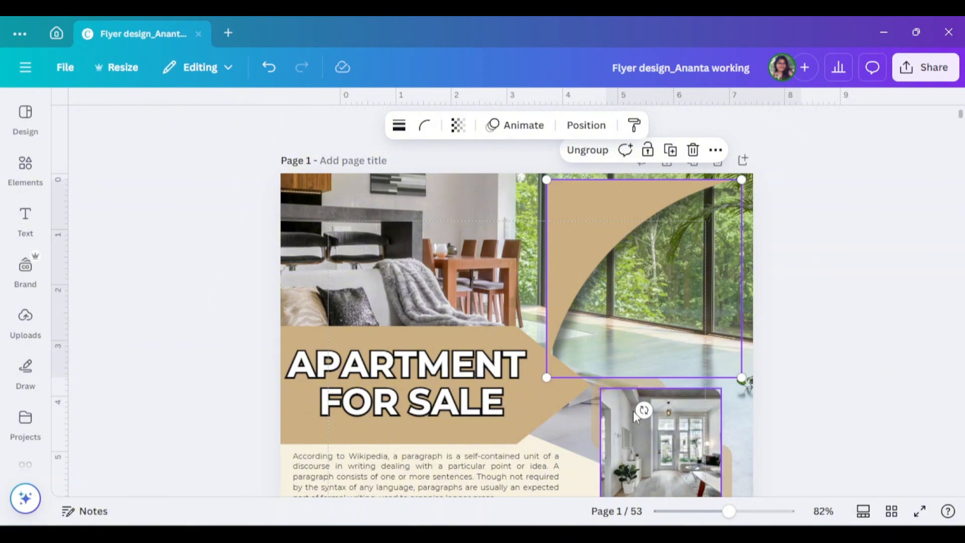
{"action": "left_click_drag", "start_coordinate": [640, 411], "coordinate": [298, 284]}
{"action": "left_click_drag", "start_coordinate": [688, 236], "coordinate": [702, 217]}
{"action": "left_click", "coordinate": [872, 226]}
- Add a subheading in the empty area below the paragraph and replace its text with "Features"
{"action": "scroll", "coordinate": [849, 272], "scroll_direction": "down", "scroll_amount": 4}
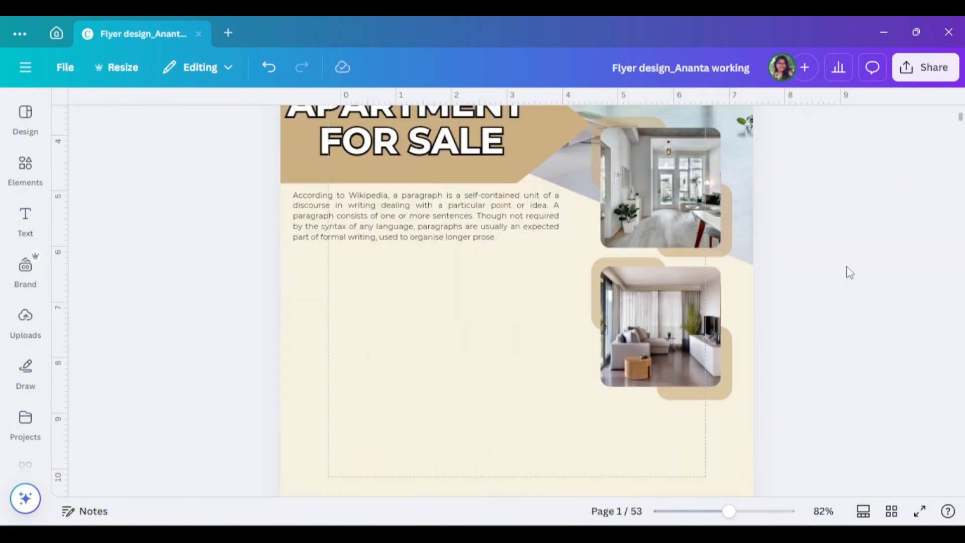
{"action": "scroll", "coordinate": [849, 272], "scroll_direction": "down", "scroll_amount": 1}
{"action": "left_click", "coordinate": [25, 220]}
{"action": "left_click", "coordinate": [151, 314]}
{"action": "left_click_drag", "start_coordinate": [683, 294], "coordinate": [532, 242]}
{"action": "double_click", "coordinate": [599, 249]}
{"action": "type", "text": "Features"}
- Set the "Features" subheading to uppercase and move it down, centred in the space beneath the paragraph
{"action": "left_click", "coordinate": [931, 125]}
{"action": "left_click", "coordinate": [900, 160]}
{"action": "left_click_drag", "start_coordinate": [502, 231], "coordinate": [549, 292]}
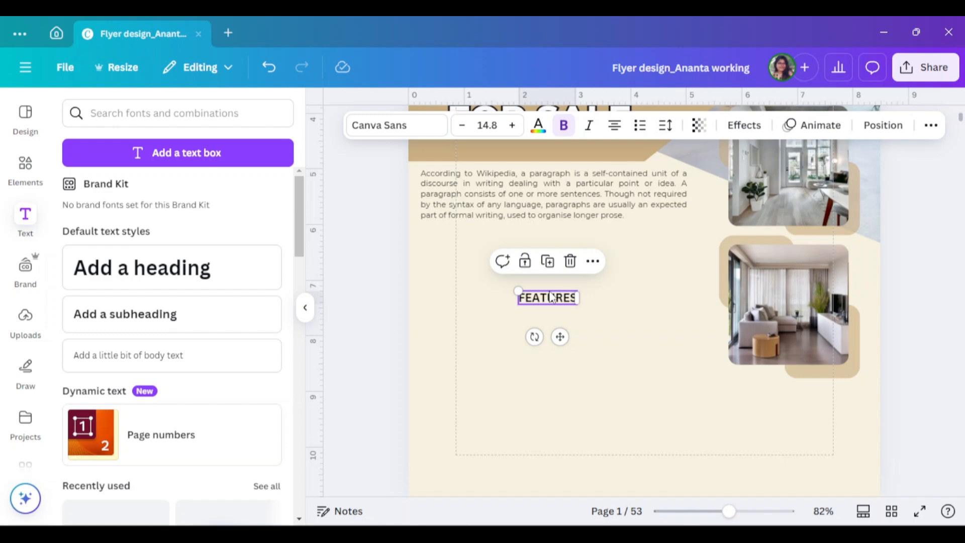
{"action": "scroll", "coordinate": [550, 298], "scroll_direction": "up", "scroll_amount": 3}
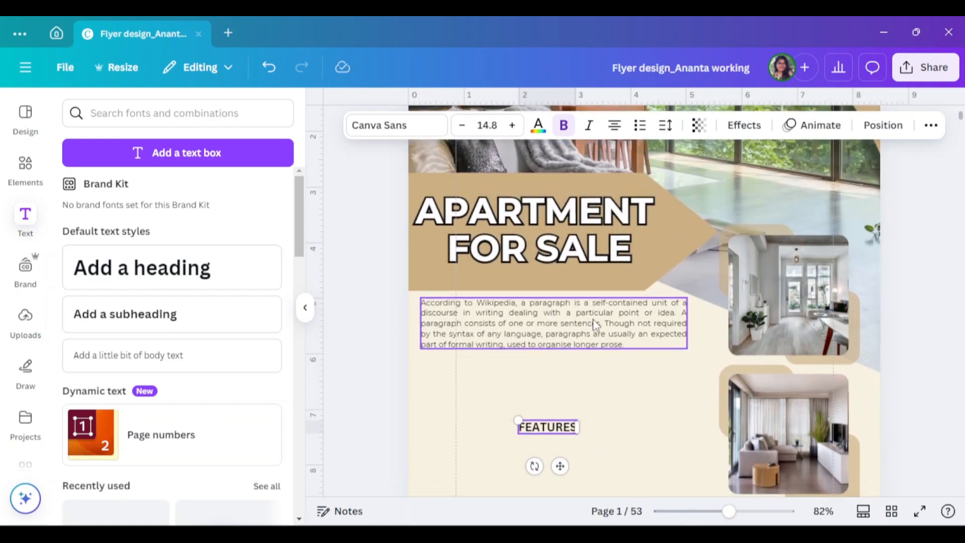
- Move the paragraph down, place a copy of the "Features" heading above it and change the copy's text to "About Property"
{"action": "scroll", "coordinate": [598, 283], "scroll_direction": "down", "scroll_amount": 1}
{"action": "left_click_drag", "start_coordinate": [599, 283], "coordinate": [589, 336]}
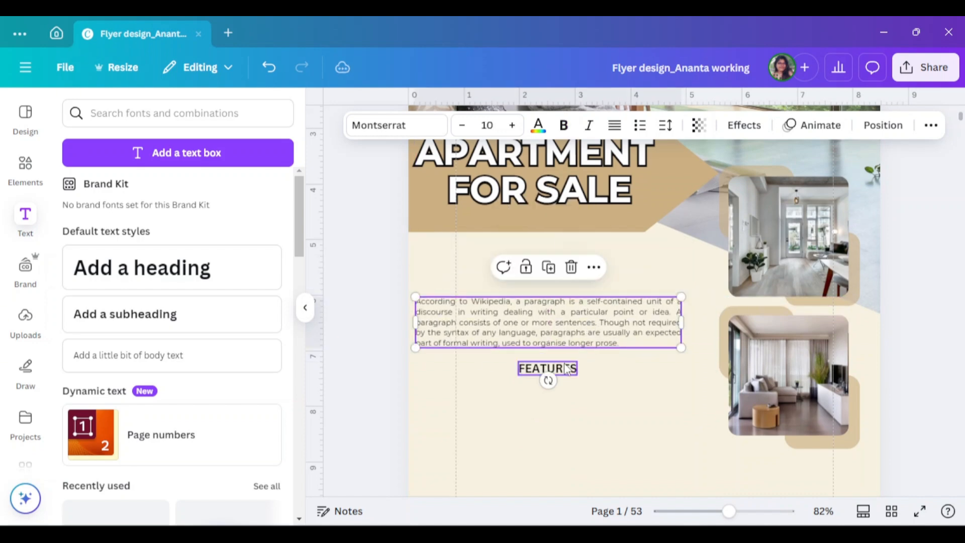
{"action": "left_click_drag", "start_coordinate": [565, 372], "coordinate": [565, 255]}
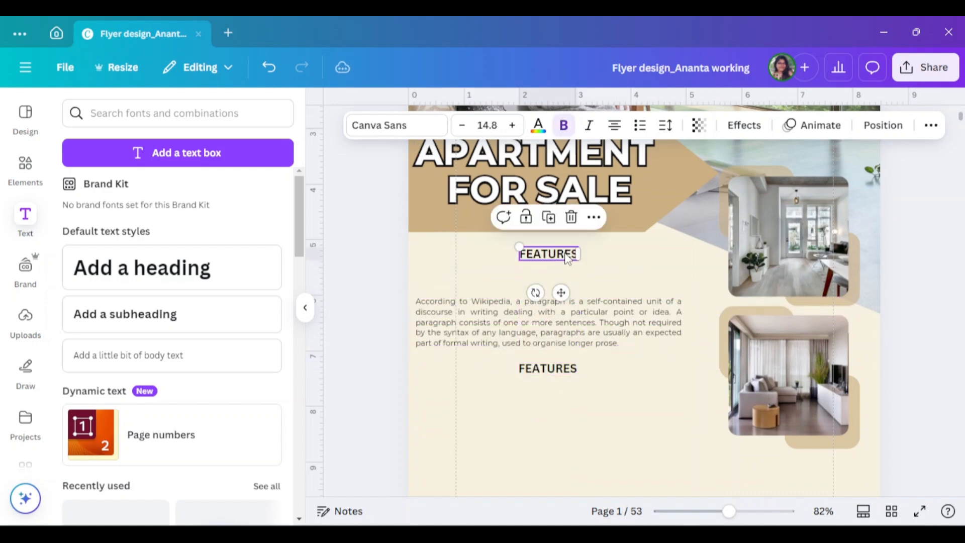
{"action": "double_click", "coordinate": [565, 254]}
{"action": "type", "text": "ABOUT PROPERTY"}
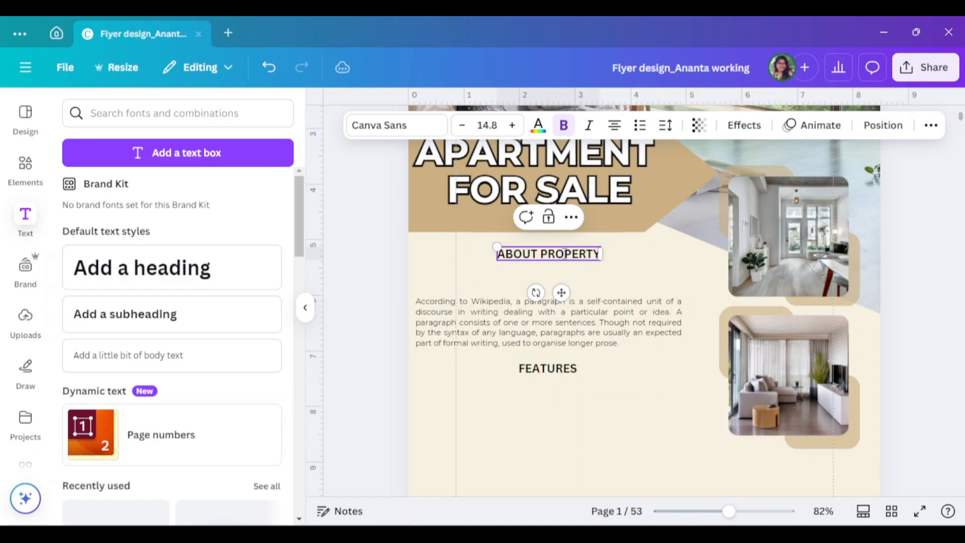
{"action": "left_click", "coordinate": [657, 399]}
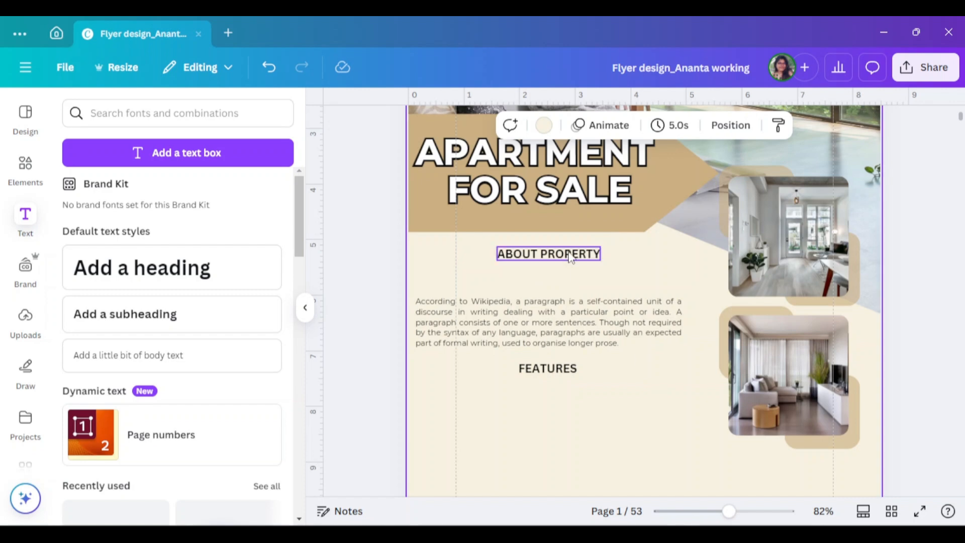
- Align the "About Property" heading with the paragraph's left edge below the banner and bring the paragraph up directly beneath it
{"action": "left_click_drag", "start_coordinate": [571, 253], "coordinate": [499, 254]}
{"action": "scroll", "coordinate": [568, 266], "scroll_direction": "up", "scroll_amount": 3}
{"action": "left_click", "coordinate": [599, 304]}
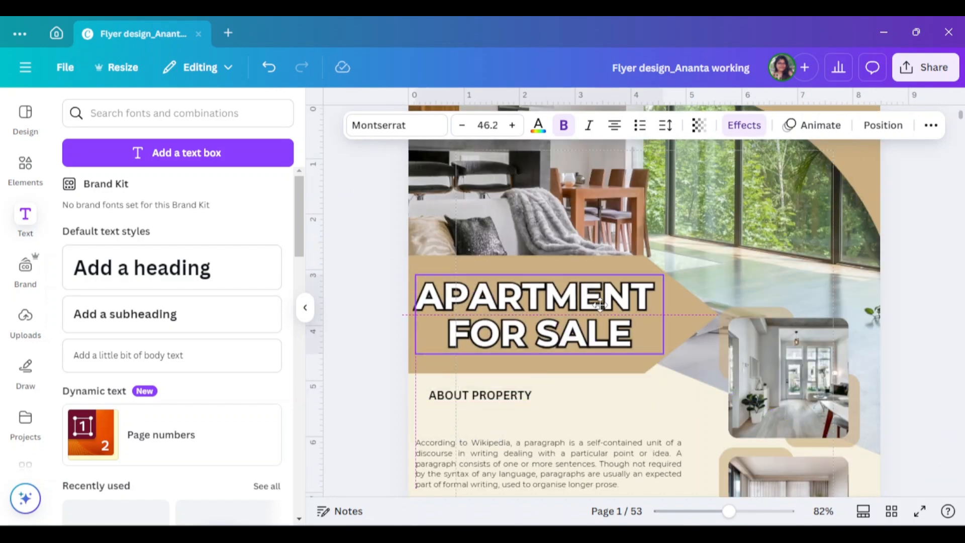
{"action": "scroll", "coordinate": [504, 336], "scroll_direction": "down", "scroll_amount": 2}
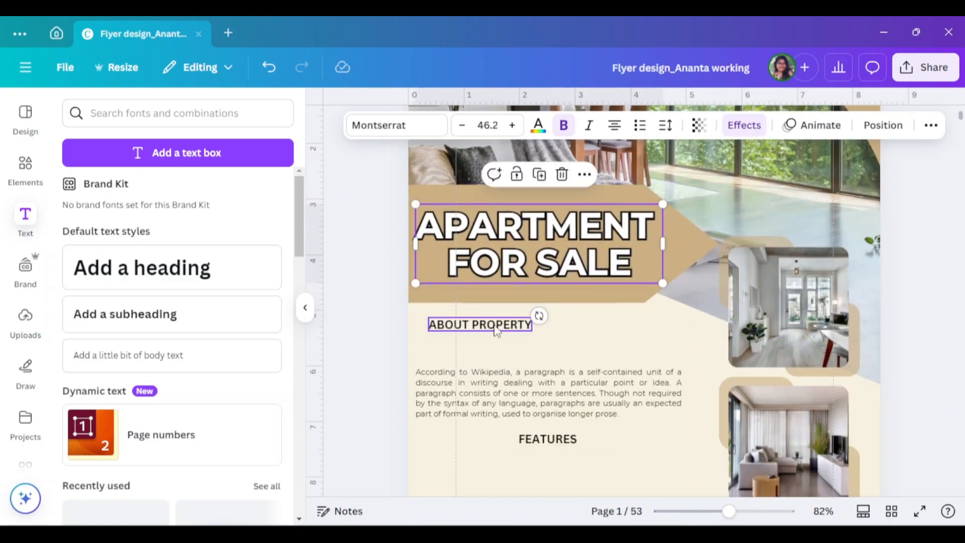
{"action": "left_click_drag", "start_coordinate": [496, 328], "coordinate": [497, 324]}
{"action": "left_click_drag", "start_coordinate": [482, 322], "coordinate": [482, 322]}
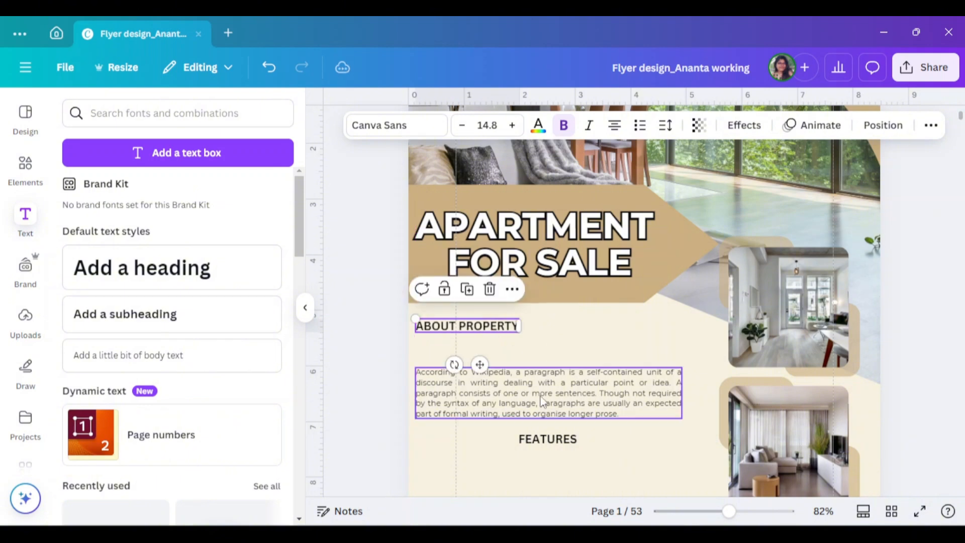
{"action": "left_click_drag", "start_coordinate": [542, 398], "coordinate": [538, 366]}
- Increase the "About Property" heading's font size, widen its text box to fit one line and reposition it above the lowered paragraph
{"action": "left_click", "coordinate": [467, 327]}
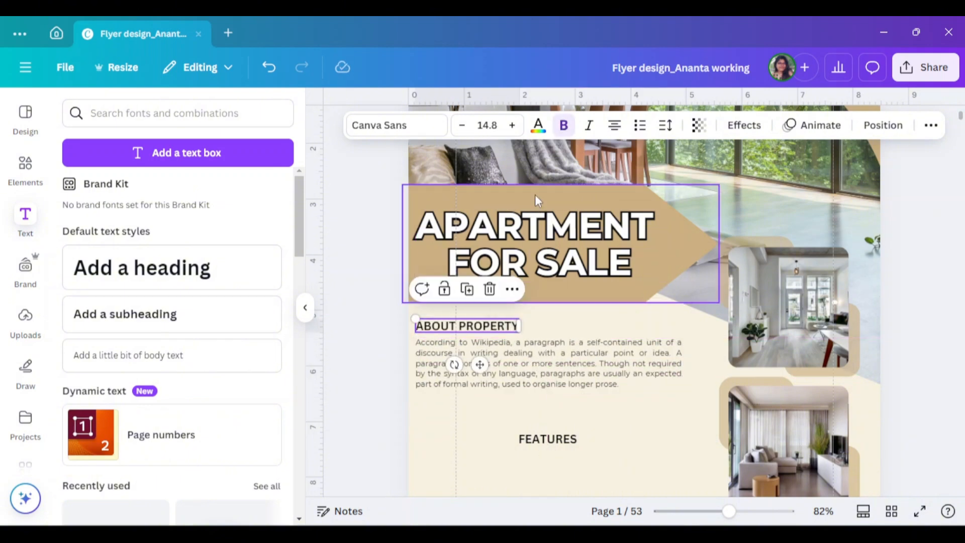
{"action": "left_click", "coordinate": [514, 125]}
{"action": "left_click", "coordinate": [514, 125]}
{"action": "left_click", "coordinate": [513, 125]}
{"action": "left_click", "coordinate": [513, 125]}
{"action": "left_click", "coordinate": [514, 125]}
{"action": "left_click", "coordinate": [514, 125]}
{"action": "left_click", "coordinate": [514, 125]}
{"action": "left_click_drag", "start_coordinate": [578, 369], "coordinate": [580, 394]}
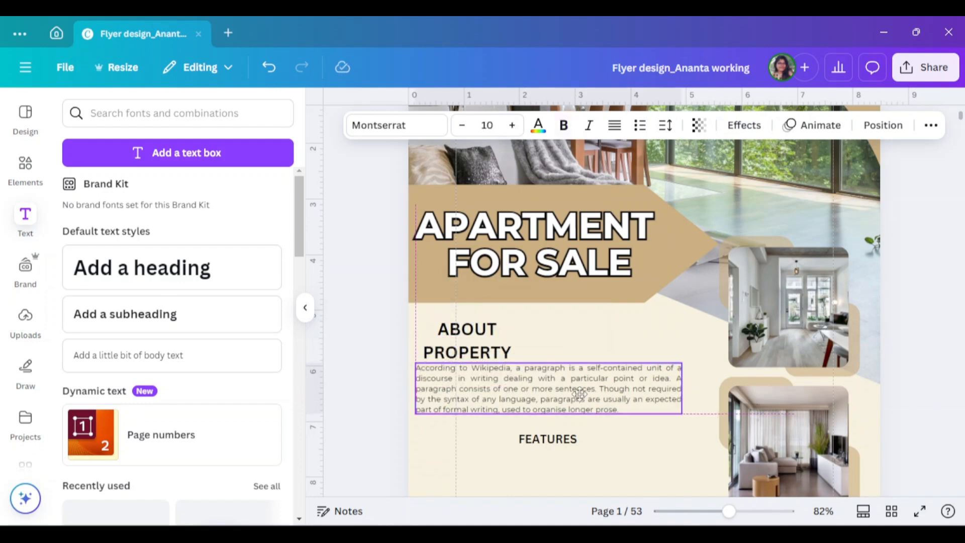
{"action": "left_click", "coordinate": [467, 340]}
{"action": "left_click_drag", "start_coordinate": [518, 341], "coordinate": [568, 340]}
{"action": "left_click_drag", "start_coordinate": [490, 329], "coordinate": [490, 319]}
- Move the "Features" heading up slightly, and shift the "About Property" heading and its paragraph a little to the right
{"action": "scroll", "coordinate": [563, 385], "scroll_direction": "down", "scroll_amount": 1}
{"action": "left_click_drag", "start_coordinate": [562, 406], "coordinate": [562, 357]}
{"action": "left_click", "coordinate": [305, 308]}
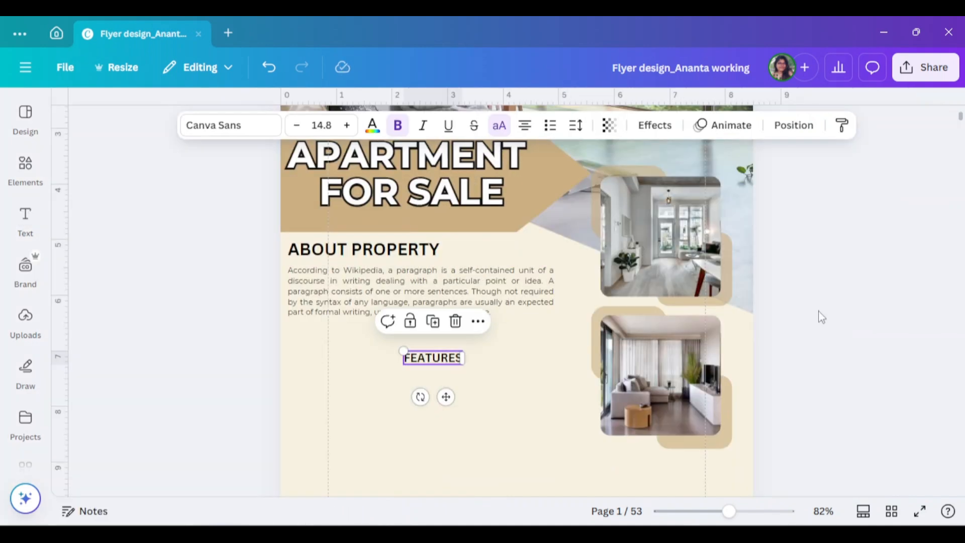
{"action": "left_click", "coordinate": [879, 355]}
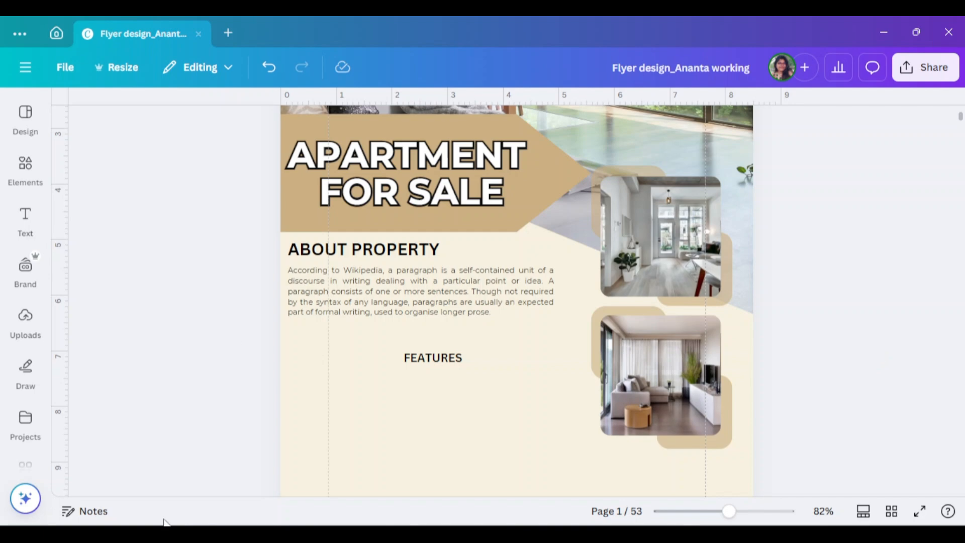
{"action": "scroll", "coordinate": [347, 226], "scroll_direction": "down", "scroll_amount": 1}
{"action": "left_click_drag", "start_coordinate": [351, 179], "coordinate": [375, 180]}
{"action": "left_click_drag", "start_coordinate": [311, 228], "coordinate": [334, 227]}
{"action": "scroll", "coordinate": [427, 227], "scroll_direction": "down", "scroll_amount": 1}
{"action": "left_click_drag", "start_coordinate": [432, 216], "coordinate": [460, 216]}
- Move the lower framed photo beneath the paragraph on the page's left side, and place the "Features" heading below the remaining framed photo
{"action": "scroll", "coordinate": [462, 221], "scroll_direction": "up", "scroll_amount": 1}
{"action": "left_click_drag", "start_coordinate": [786, 355], "coordinate": [634, 281]}
{"action": "left_click_drag", "start_coordinate": [668, 314], "coordinate": [401, 350]}
{"action": "left_click", "coordinate": [460, 286]}
{"action": "left_click_drag", "start_coordinate": [460, 286], "coordinate": [663, 273]}
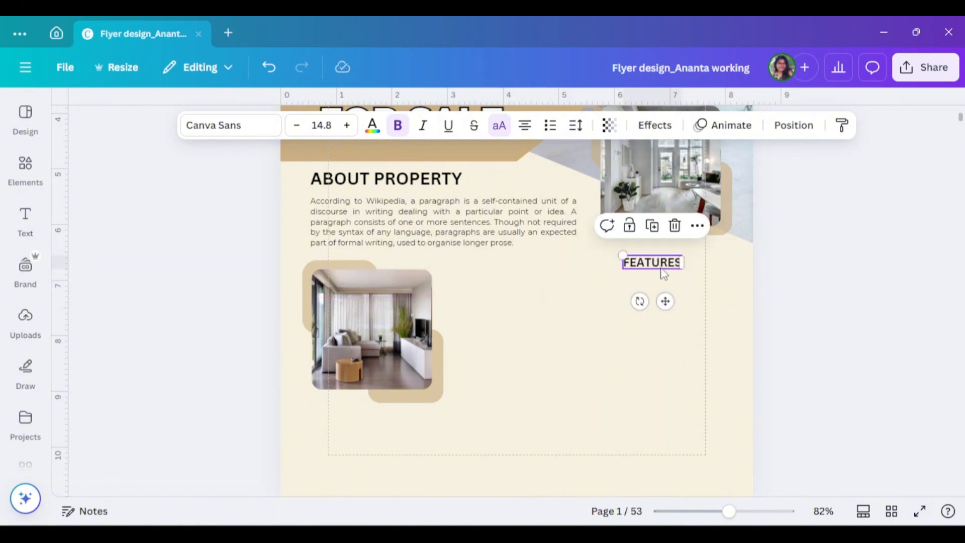
{"action": "left_click", "coordinate": [724, 291]}
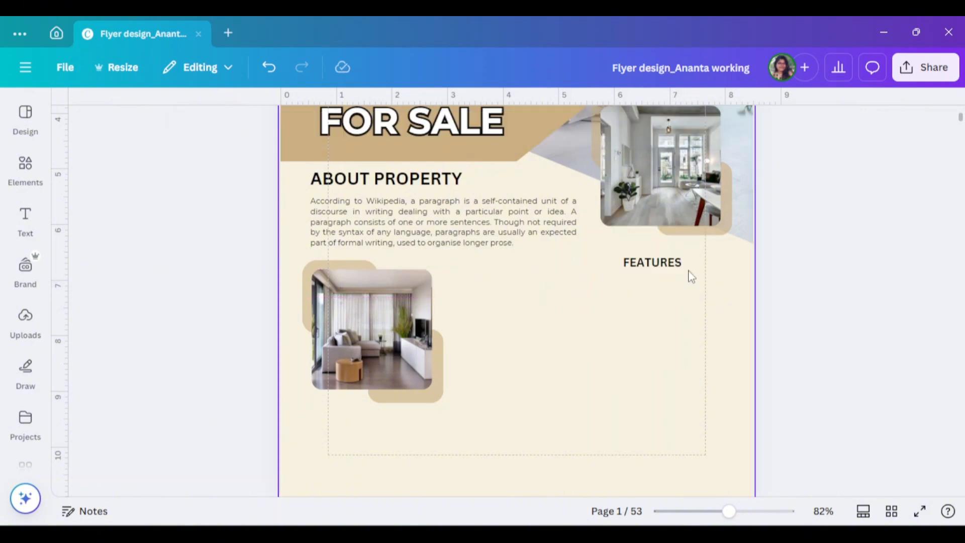
{"action": "left_click_drag", "start_coordinate": [662, 266], "coordinate": [675, 275]}
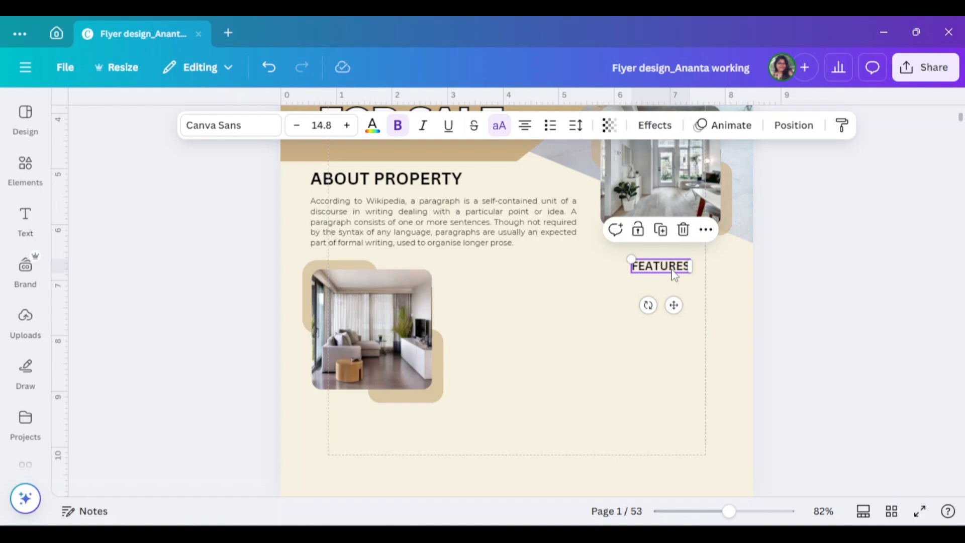
{"action": "left_click", "coordinate": [26, 166]}
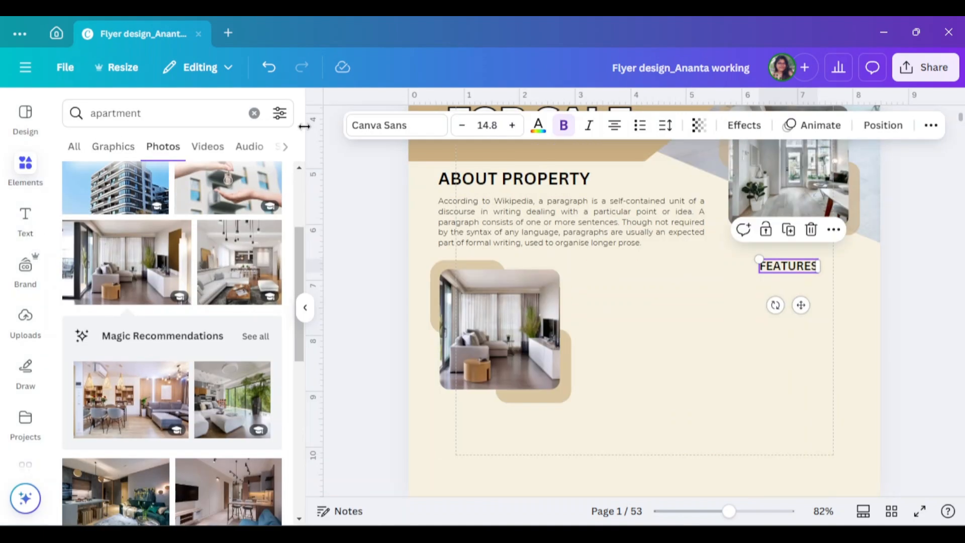
{"action": "left_click", "coordinate": [784, 295]}
{"action": "left_click_drag", "start_coordinate": [800, 272], "coordinate": [784, 273]}
{"action": "left_click", "coordinate": [305, 307]}
- Add body text at size 10, narrow its box to fit the words and place it below and left of the "Features" heading
{"action": "left_click", "coordinate": [25, 221]}
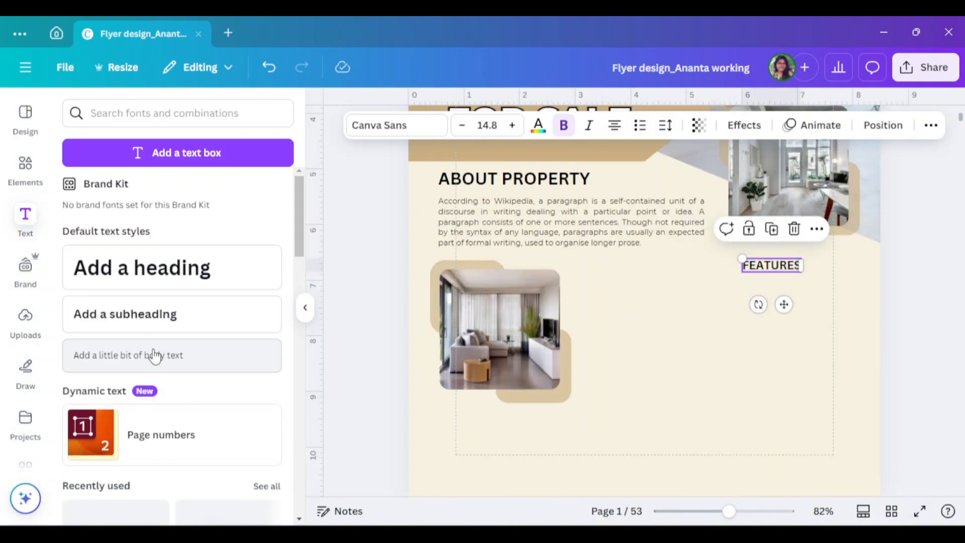
{"action": "left_click", "coordinate": [154, 356]}
{"action": "left_click", "coordinate": [322, 125]}
{"action": "type", "text": "10"}
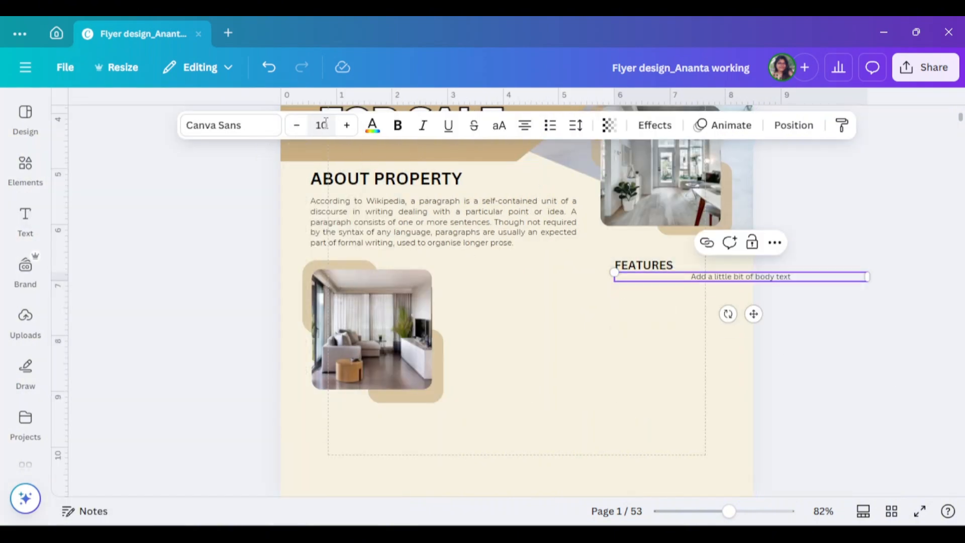
{"action": "left_click", "coordinate": [819, 315]}
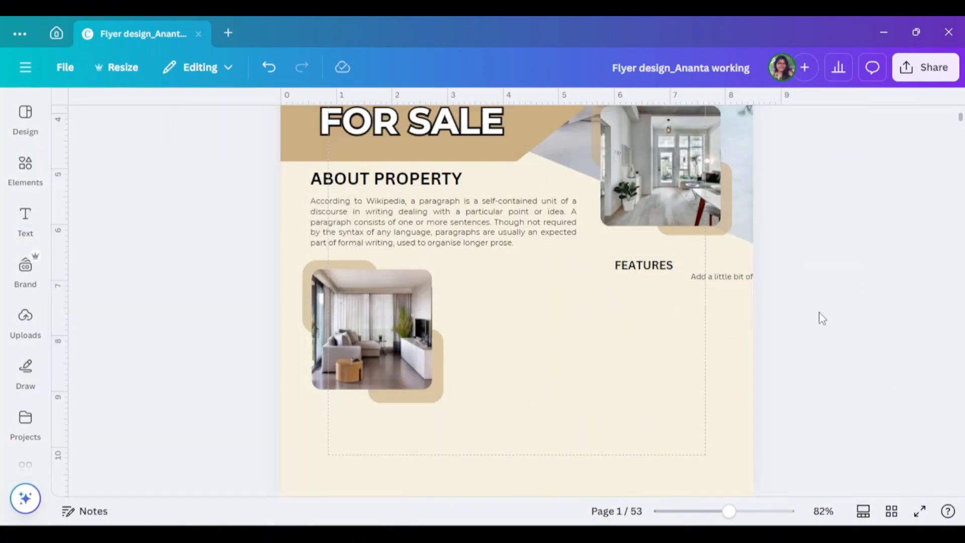
{"action": "left_click_drag", "start_coordinate": [742, 277], "coordinate": [667, 289]}
{"action": "left_click_drag", "start_coordinate": [793, 289], "coordinate": [644, 289]}
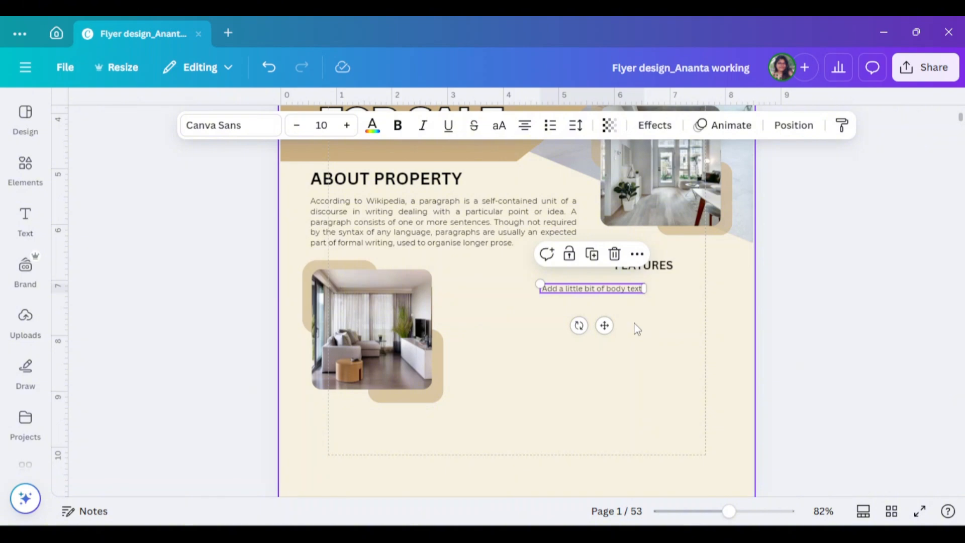
- Replace the body text with "3 Bedroom" at size 12, and add a copy beneath it reading "3 Bathroom"
{"action": "double_click", "coordinate": [608, 289]}
{"action": "type", "text": "2"}
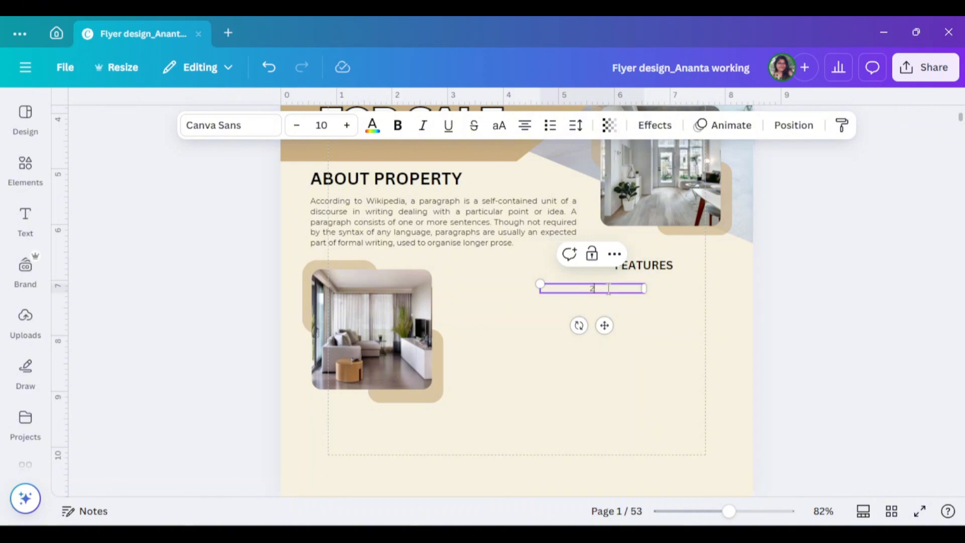
{"action": "type", "text": " Bedroom"}
{"action": "left_click", "coordinate": [345, 126]}
{"action": "left_click", "coordinate": [346, 126]}
{"action": "left_click_drag", "start_coordinate": [644, 290], "coordinate": [575, 314]}
{"action": "left_click", "coordinate": [638, 297]}
{"action": "double_click", "coordinate": [574, 315]}
{"action": "type", "text": "3 Bathroom"}
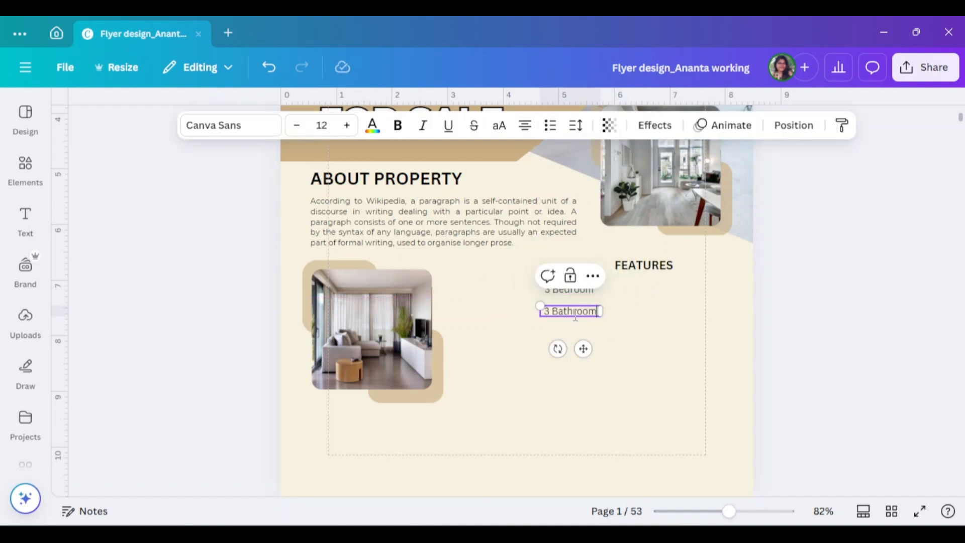
{"action": "left_click", "coordinate": [596, 332]}
{"action": "left_click", "coordinate": [577, 319]}
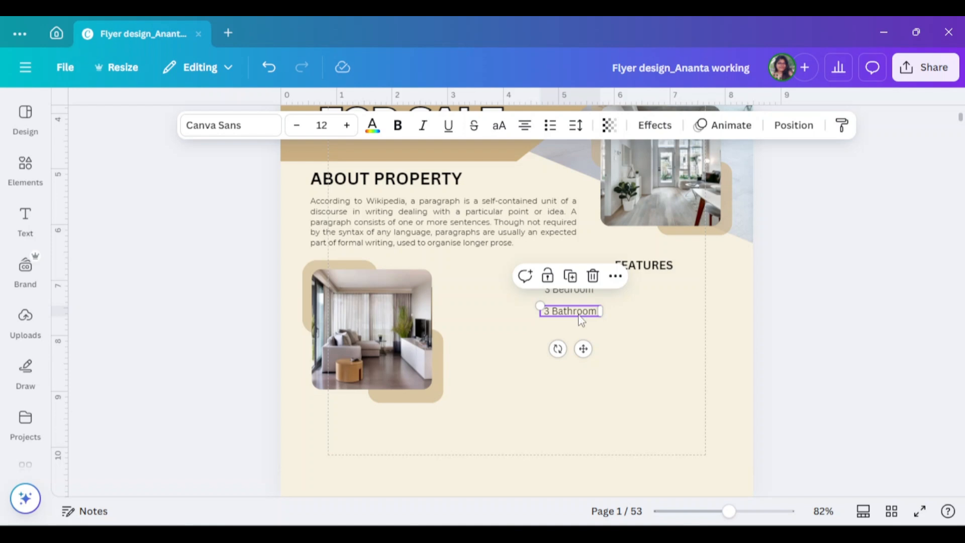
- Change the bathroom item to "4 Bathroom" and duplicate the items into a second column reading "2 Kitchen" and "Dining Room"
{"action": "left_click", "coordinate": [550, 312]}
{"action": "left_click_drag", "start_coordinate": [551, 311], "coordinate": [658, 315]}
{"action": "type", "text": "4"}
{"action": "left_click", "coordinate": [607, 319]}
{"action": "double_click", "coordinate": [661, 293]}
{"action": "type", "text": "2 Kitchen"}
{"action": "left_click", "coordinate": [662, 302]}
{"action": "double_click", "coordinate": [658, 316]}
{"action": "type", "text": "Dining Room"}
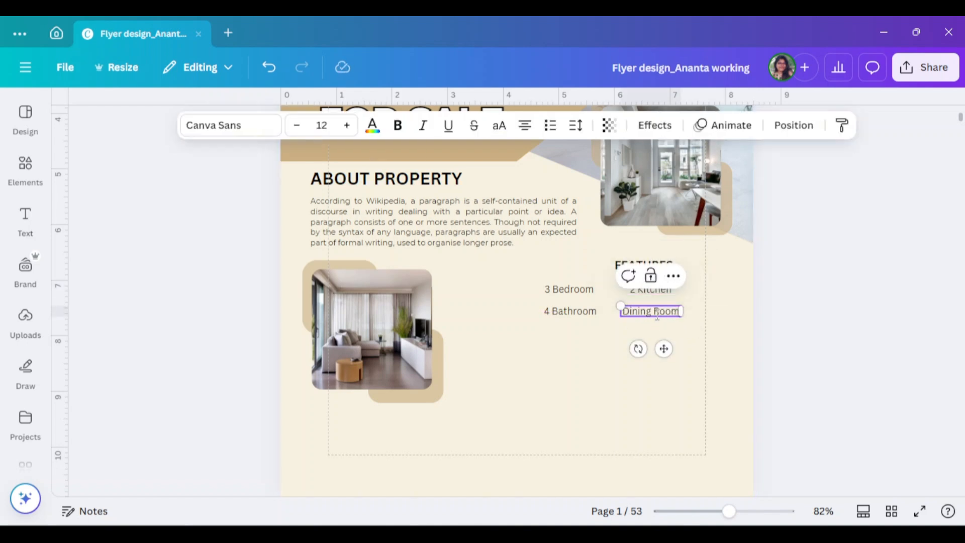
- Add a third row of feature items reading "Workroom" and "Swimming pool" below the existing two columns
{"action": "double_click", "coordinate": [570, 330]}
{"action": "left_click_drag", "start_coordinate": [570, 312], "coordinate": [660, 329], "text": "alt"}
{"action": "type", "text": "Workroom"}
{"action": "double_click", "coordinate": [660, 330]}
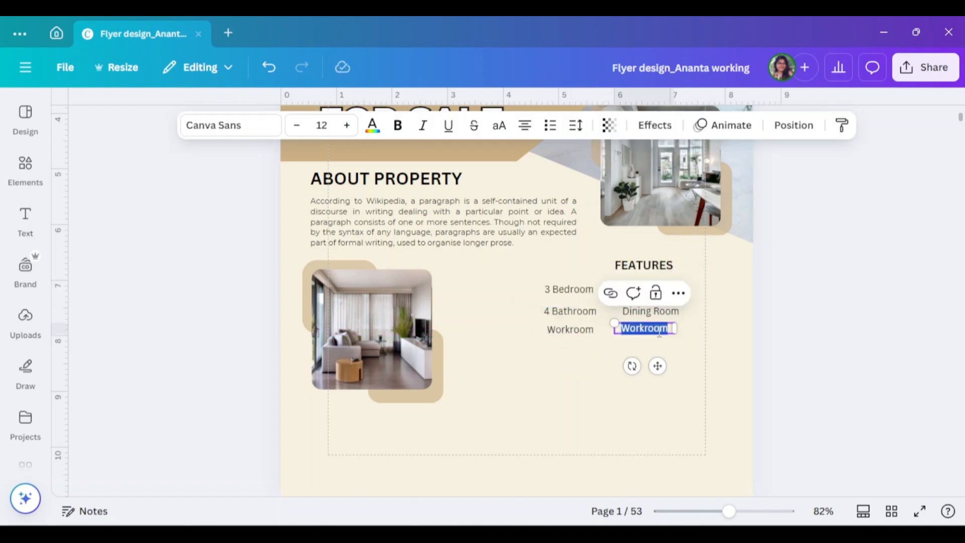
{"action": "type", "text": "Swimming pool"}
{"action": "left_click", "coordinate": [620, 360]}
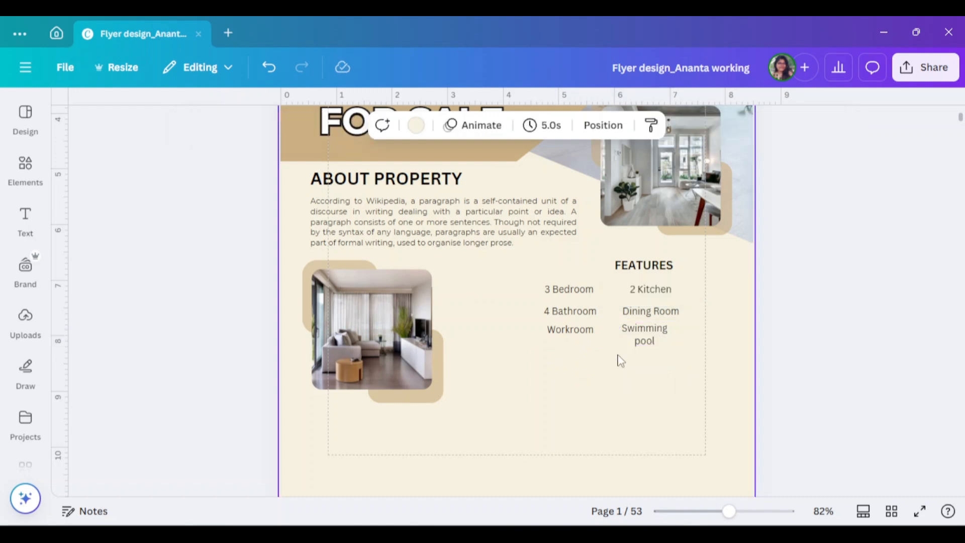
- Add a fourth row of feature items reading "Living room" in the first column and "Work Room" in the second
{"action": "left_click_drag", "start_coordinate": [570, 330], "coordinate": [570, 352], "text": "alt"}
{"action": "double_click", "coordinate": [584, 352]}
{"action": "type", "text": "Living room"}
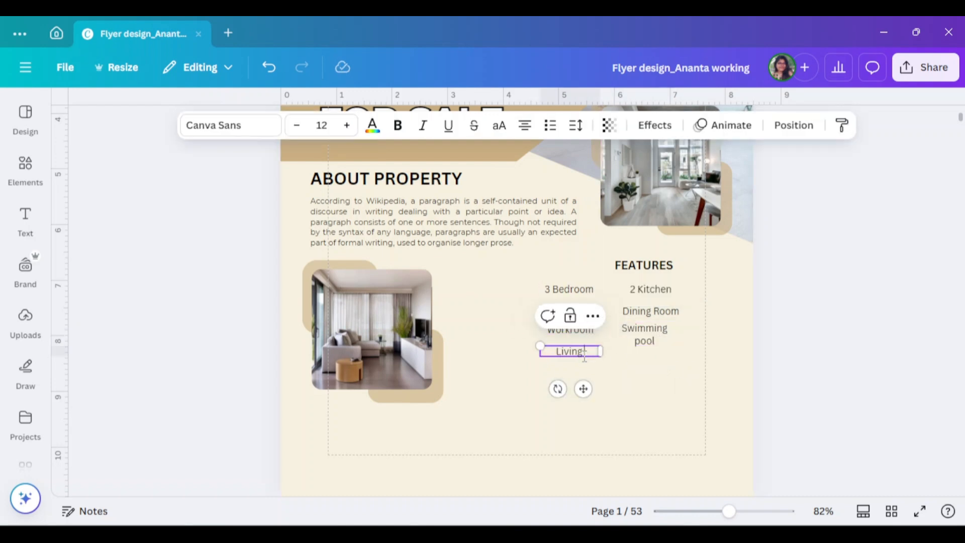
{"action": "left_click", "coordinate": [627, 371]}
{"action": "left_click_drag", "start_coordinate": [570, 352], "coordinate": [644, 362], "text": "alt"}
{"action": "double_click", "coordinate": [635, 363]}
{"action": "triple_click", "coordinate": [634, 362]}
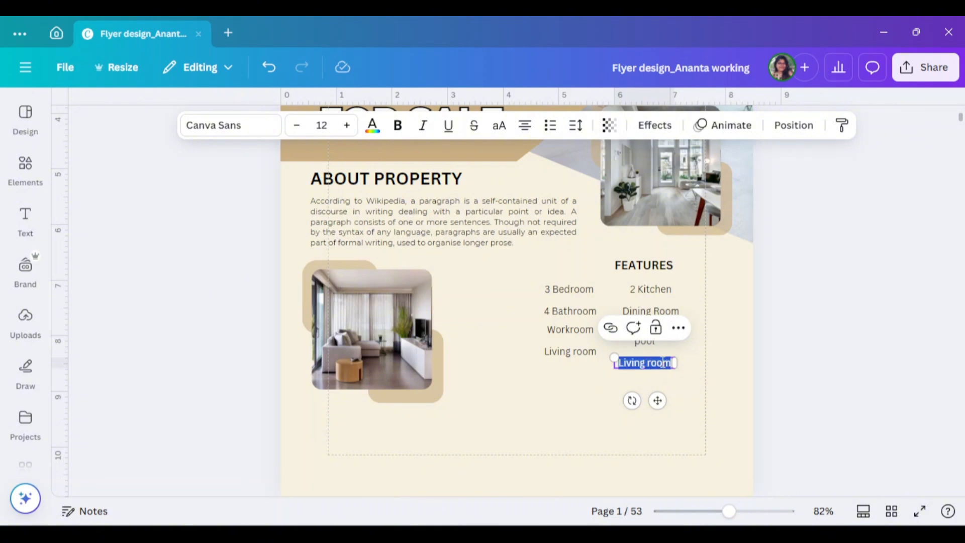
{"action": "type", "text": "Work Room"}
- Try to format the first column of feature items as a bulleted list with wider text boxes
{"action": "left_click_drag", "start_coordinate": [545, 279], "coordinate": [565, 359]}
{"action": "left_click", "coordinate": [793, 126]}
{"action": "left_click", "coordinate": [120, 198]}
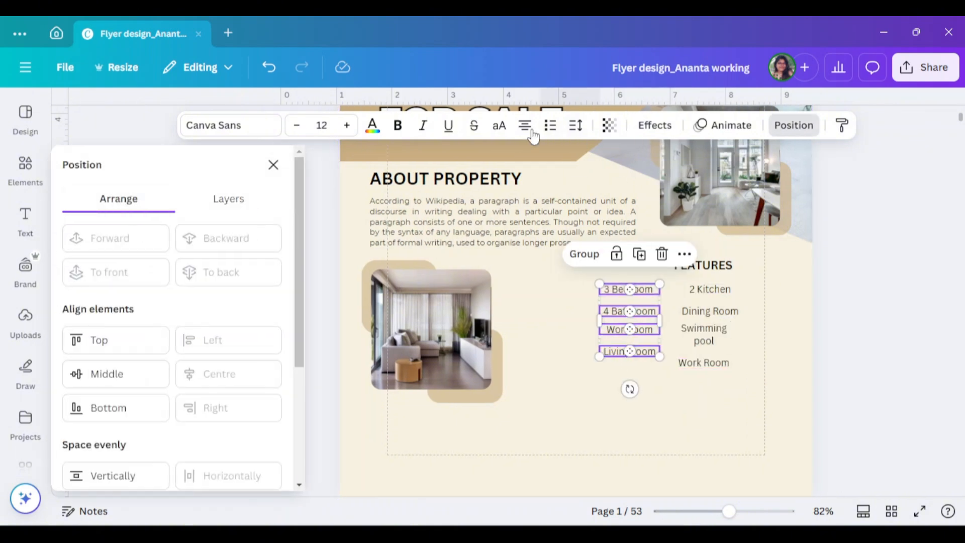
{"action": "left_click", "coordinate": [551, 125]}
{"action": "mouse_move", "coordinate": [660, 320]}
{"action": "left_mouse_down"}
{"action": "mouse_move", "coordinate": [705, 324]}
{"action": "mouse_move", "coordinate": [678, 322]}
{"action": "left_mouse_up"}
{"action": "left_click", "coordinate": [771, 312]}
{"action": "key", "text": "ctrl+z"}
{"action": "key", "text": "ctrl+z"}
{"action": "left_click_drag", "start_coordinate": [600, 276], "coordinate": [625, 352]}
{"action": "left_click", "coordinate": [558, 329]}
- Search the graphics library for "bullet" and add the green circled check mark to the page
{"action": "left_click", "coordinate": [19, 173]}
{"action": "left_click_drag", "start_coordinate": [146, 114], "coordinate": [79, 116]}
{"action": "type", "text": "bullet"}
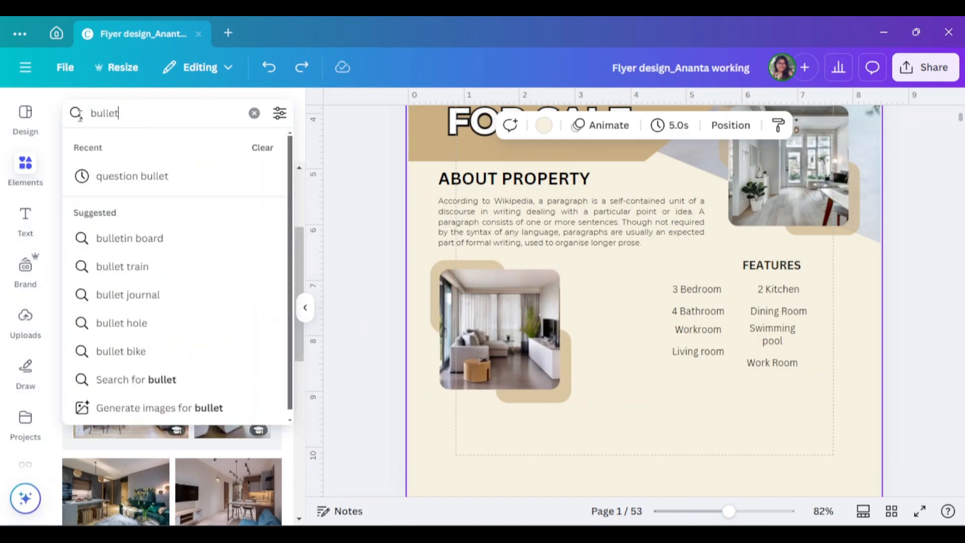
{"action": "key", "text": "Return"}
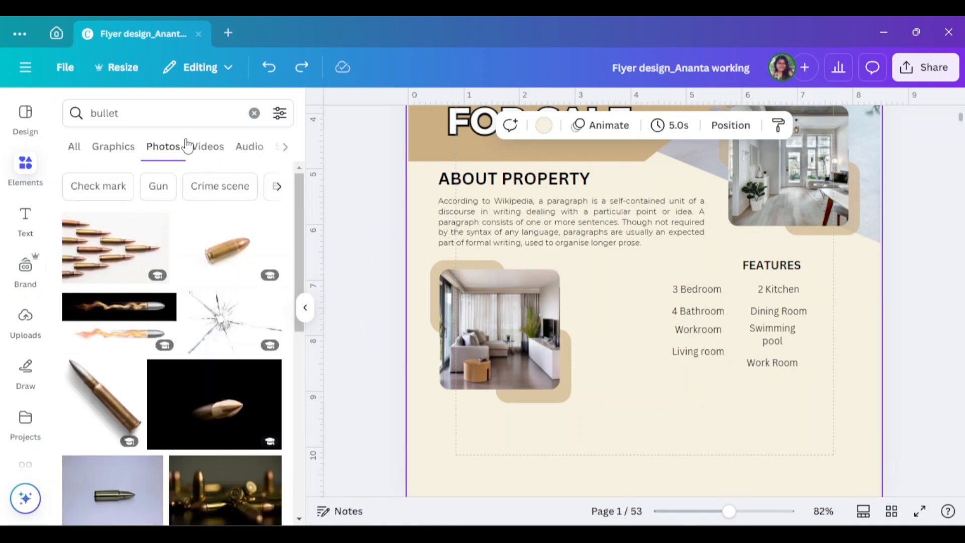
{"action": "left_click", "coordinate": [112, 146]}
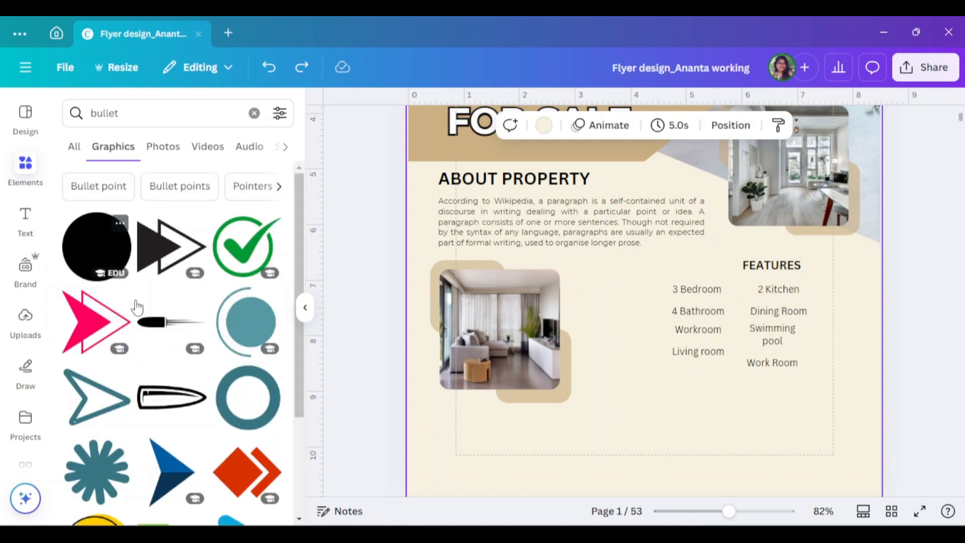
{"action": "scroll", "coordinate": [139, 317], "scroll_direction": "down", "scroll_amount": 3}
{"action": "scroll", "coordinate": [139, 316], "scroll_direction": "down", "scroll_amount": 3}
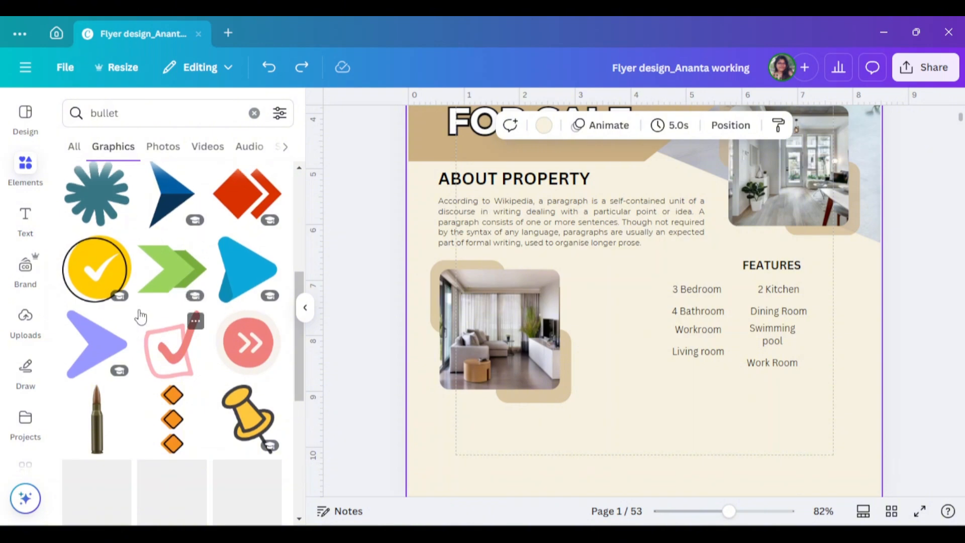
{"action": "scroll", "coordinate": [131, 309], "scroll_direction": "up", "scroll_amount": 6}
{"action": "left_click", "coordinate": [247, 246]}
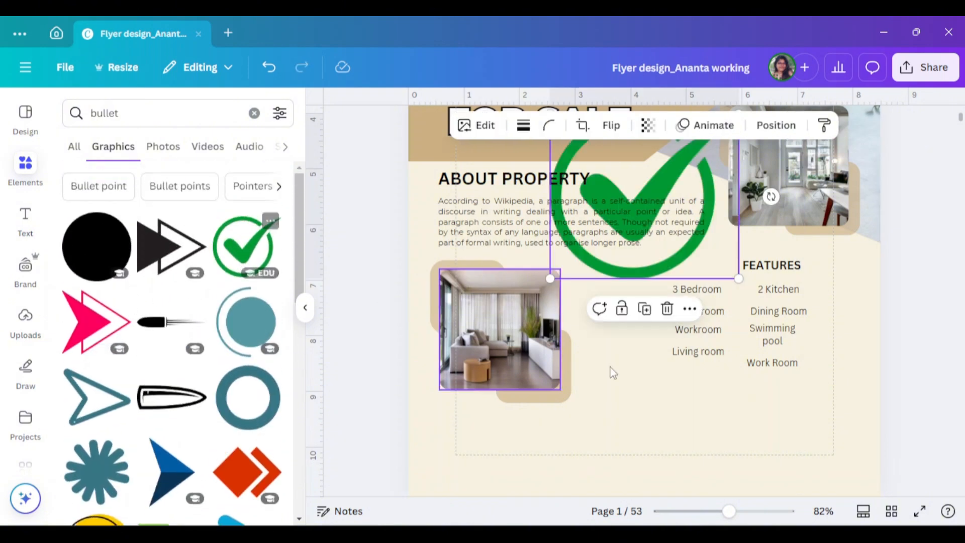
- Shrink the check mark to bullet size beside "3 Bedroom" and recolour it tan from the document colours
{"action": "left_click_drag", "start_coordinate": [671, 196], "coordinate": [689, 371]}
{"action": "left_click_drag", "start_coordinate": [756, 453], "coordinate": [645, 294]}
{"action": "left_click", "coordinate": [511, 126]}
{"action": "scroll", "coordinate": [140, 392], "scroll_direction": "down", "scroll_amount": 3}
{"action": "scroll", "coordinate": [146, 377], "scroll_direction": "up", "scroll_amount": 3}
{"action": "left_click", "coordinate": [229, 326]}
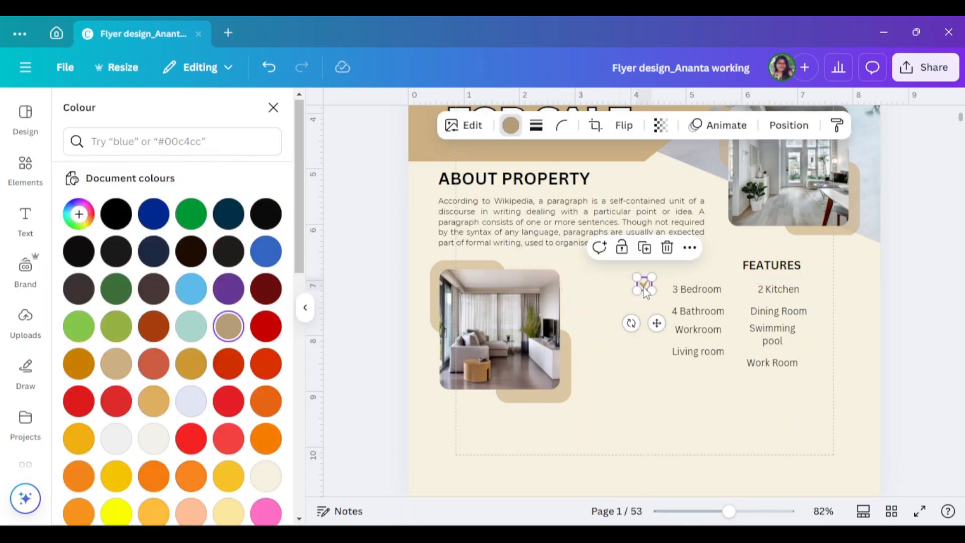
{"action": "left_click", "coordinate": [305, 308]}
- Duplicate the check mark beside "4 Bathroom" and align the first two feature items closely with their check marks
{"action": "left_click_drag", "start_coordinate": [728, 511], "coordinate": [757, 512]}
{"action": "left_click_drag", "start_coordinate": [536, 358], "coordinate": [556, 402]}
{"action": "left_click", "coordinate": [669, 355]}
{"action": "double_click", "coordinate": [714, 354]}
{"action": "left_click_drag", "start_coordinate": [633, 410], "coordinate": [633, 397]}
{"action": "left_click_drag", "start_coordinate": [718, 394], "coordinate": [702, 393]}
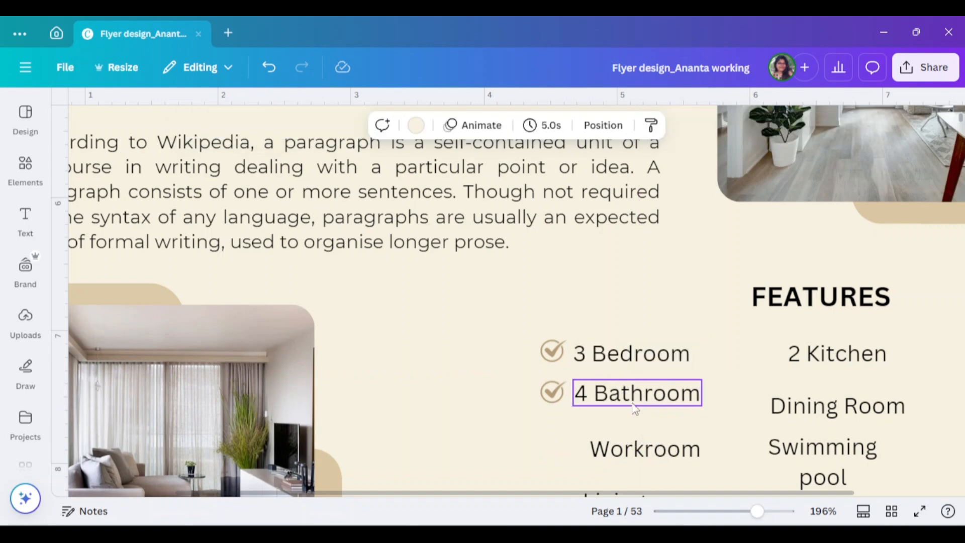
- Duplicate the check mark beside "Workroom" and "Living room" and fit both labels closely beside their check marks
{"action": "scroll", "coordinate": [634, 406], "scroll_direction": "down", "scroll_amount": 1}
{"action": "left_click_drag", "start_coordinate": [554, 323], "coordinate": [554, 366]}
{"action": "left_click_drag", "start_coordinate": [655, 385], "coordinate": [661, 370]}
{"action": "left_click_drag", "start_coordinate": [722, 365], "coordinate": [697, 370]}
{"action": "left_click_drag", "start_coordinate": [553, 365], "coordinate": [553, 418]}
{"action": "left_click_drag", "start_coordinate": [644, 431], "coordinate": [645, 416]}
{"action": "left_click_drag", "start_coordinate": [718, 416], "coordinate": [705, 422]}
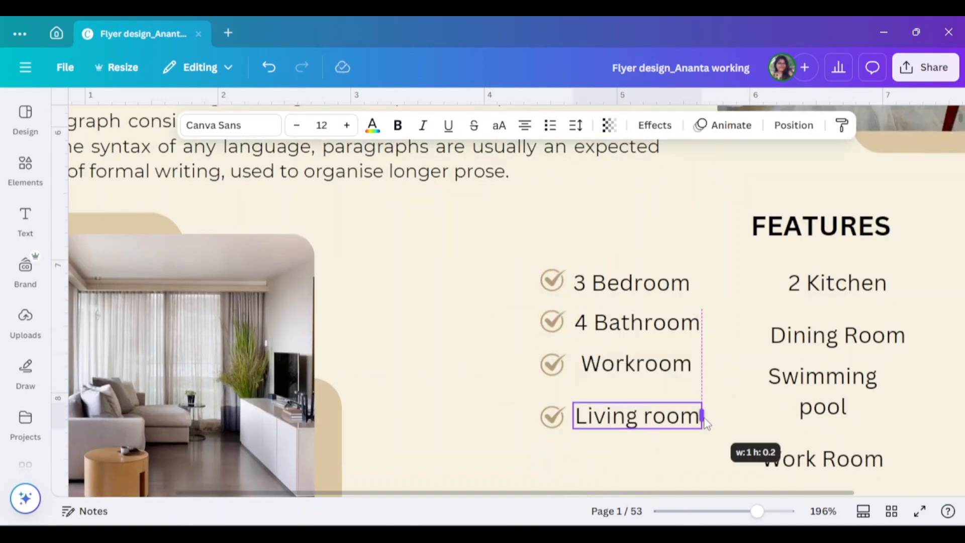
- Copy the check mark beside "2 Kitchen" and "Dining Room" and line both labels up next to their check marks
{"action": "left_click_drag", "start_coordinate": [553, 283], "coordinate": [766, 287]}
{"action": "left_click", "coordinate": [835, 284]}
{"action": "left_click_drag", "start_coordinate": [909, 283], "coordinate": [882, 293]}
{"action": "left_click_drag", "start_coordinate": [829, 285], "coordinate": [849, 287]}
{"action": "left_click", "coordinate": [838, 343]}
{"action": "left_click_drag", "start_coordinate": [765, 284], "coordinate": [764, 328]}
{"action": "left_click_drag", "start_coordinate": [849, 336], "coordinate": [890, 330]}
- Copy the check mark beside "Swimming pool" and "Work Room", widening "Swimming pool" to one line and placing both labels next to their check marks
{"action": "left_click_drag", "start_coordinate": [764, 327], "coordinate": [751, 373]}
{"action": "left_click", "coordinate": [814, 389]}
{"action": "left_click_drag", "start_coordinate": [895, 390], "coordinate": [931, 391]}
{"action": "left_click", "coordinate": [866, 393]}
{"action": "left_click_drag", "start_coordinate": [849, 380], "coordinate": [886, 376]}
{"action": "left_click_drag", "start_coordinate": [751, 373], "coordinate": [757, 415]}
{"action": "left_click_drag", "start_coordinate": [830, 460], "coordinate": [864, 418]}
{"action": "left_click_drag", "start_coordinate": [931, 417], "coordinate": [915, 429]}
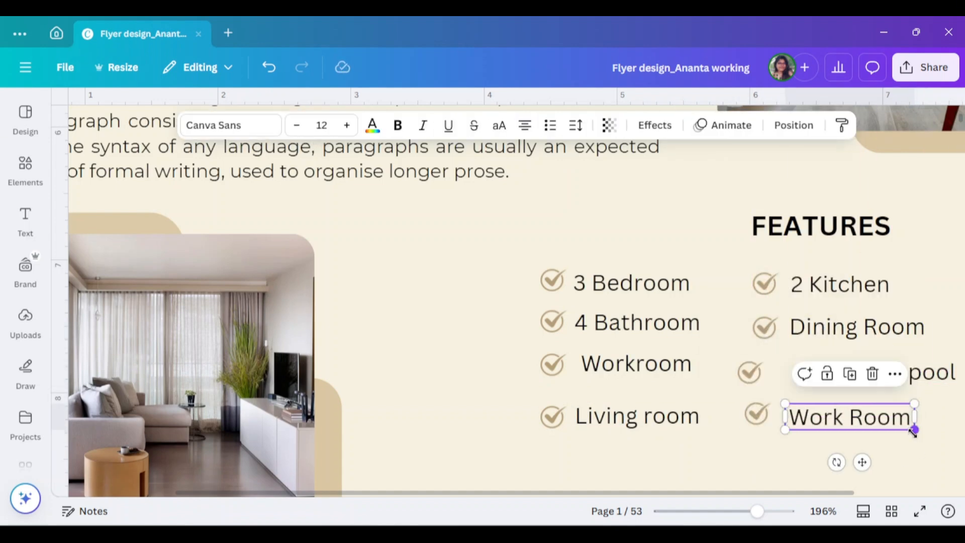
- Middle-align the first-column check marks with their feature labels and left-align the labels with each other
{"action": "left_click_drag", "start_coordinate": [502, 267], "coordinate": [603, 298]}
{"action": "left_click", "coordinate": [824, 125]}
{"action": "left_click", "coordinate": [106, 374]}
{"action": "left_click_drag", "start_coordinate": [764, 309], "coordinate": [854, 339]}
{"action": "left_click", "coordinate": [105, 374]}
{"action": "left_click_drag", "start_coordinate": [771, 401], "coordinate": [853, 434]}
{"action": "left_click", "coordinate": [105, 374]}
{"action": "left_click", "coordinate": [273, 164]}
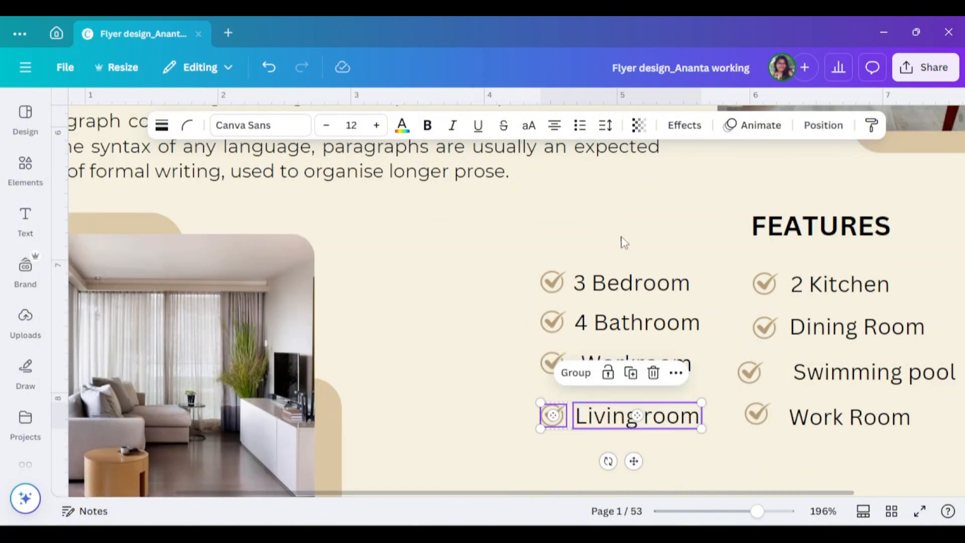
{"action": "left_click_drag", "start_coordinate": [623, 243], "coordinate": [663, 422]}
{"action": "left_click", "coordinate": [823, 125]}
{"action": "left_click", "coordinate": [243, 340]}
- Middle-align each second-column check mark with its label, from "2 Kitchen" down to "Work Room"
{"action": "left_click_drag", "start_coordinate": [731, 269], "coordinate": [824, 299]}
{"action": "left_click", "coordinate": [823, 125]}
{"action": "left_click", "coordinate": [106, 374]}
{"action": "left_click_drag", "start_coordinate": [631, 493], "coordinate": [849, 493]}
{"action": "left_click_drag", "start_coordinate": [603, 319], "coordinate": [703, 328]}
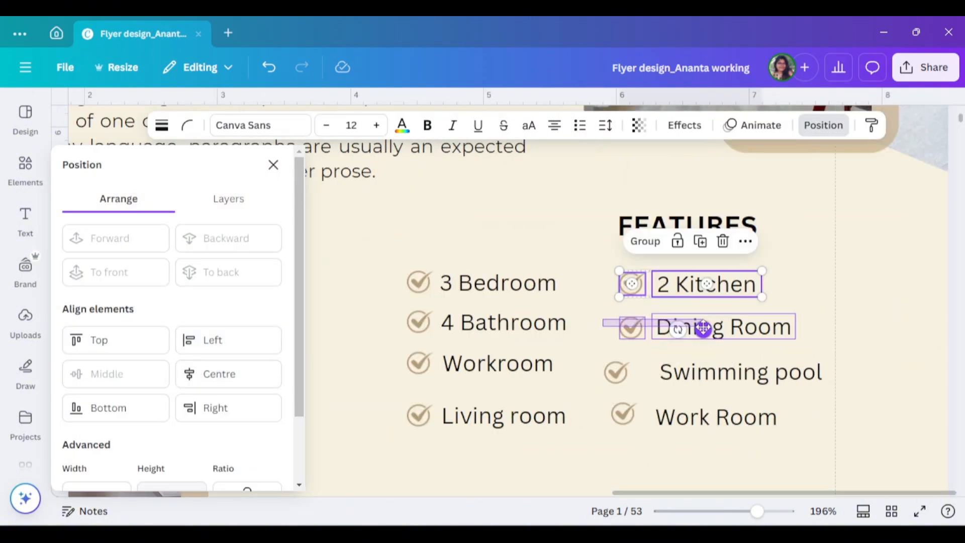
{"action": "left_click", "coordinate": [107, 373]}
{"action": "left_click_drag", "start_coordinate": [593, 359], "coordinate": [703, 376]}
{"action": "left_click", "coordinate": [107, 373]}
{"action": "left_click_drag", "start_coordinate": [595, 402], "coordinate": [703, 422]}
{"action": "left_click", "coordinate": [107, 373]}
- Left-align the four second-column labels with each other, and left-align their four check marks
{"action": "left_click_drag", "start_coordinate": [674, 259], "coordinate": [732, 442]}
{"action": "left_click", "coordinate": [212, 346]}
{"action": "left_click_drag", "start_coordinate": [593, 261], "coordinate": [631, 431]}
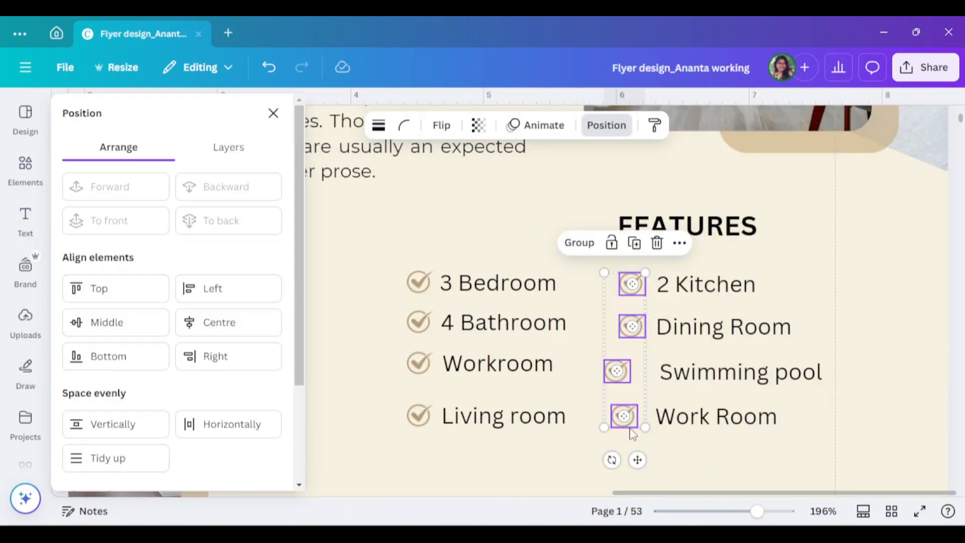
{"action": "left_click", "coordinate": [228, 288]}
- Nudge the second-column feature labels left so they sit closer to their check marks
{"action": "left_click_drag", "start_coordinate": [723, 260], "coordinate": [877, 406]}
{"action": "key", "text": "Left"}
{"action": "key", "text": "Left"}
{"action": "key", "text": "Left"}
{"action": "key", "text": "Left"}
{"action": "key", "text": "Left"}
{"action": "key", "text": "Left"}
{"action": "left_click", "coordinate": [784, 373]}
{"action": "key", "text": "Left"}
{"action": "key", "text": "Left"}
{"action": "key", "text": "Left"}
{"action": "left_click", "coordinate": [844, 382]}
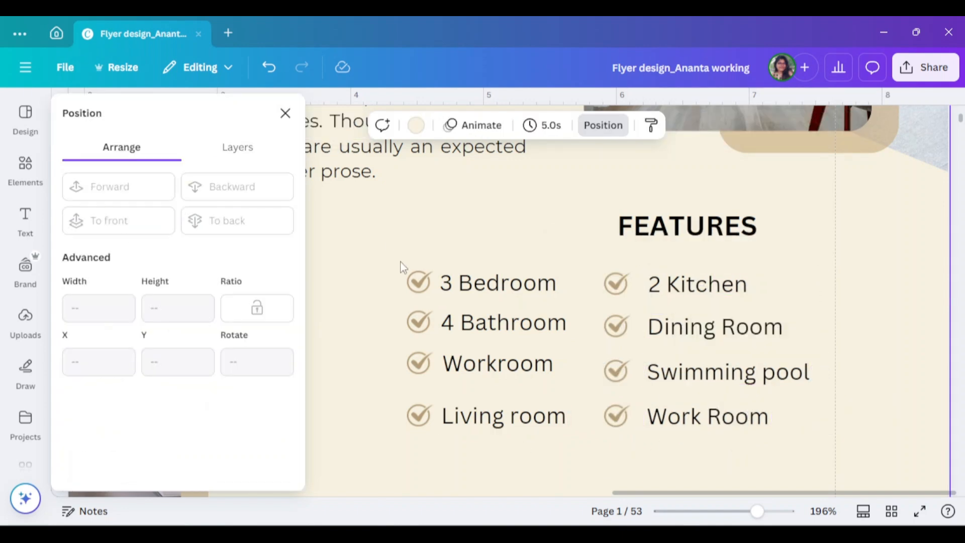
- Move the whole two-column features list right so it sits beneath the FEATURES heading
{"action": "left_click_drag", "start_coordinate": [398, 248], "coordinate": [666, 446]}
{"action": "left_click_drag", "start_coordinate": [720, 414], "coordinate": [806, 414]}
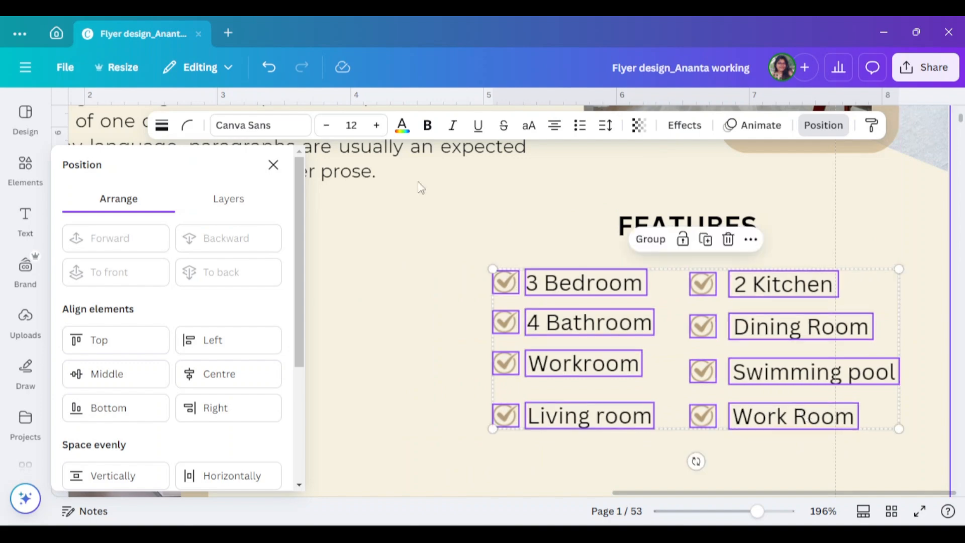
{"action": "left_click", "coordinate": [273, 165]}
{"action": "left_click_drag", "start_coordinate": [757, 512], "coordinate": [738, 511]}
- Set the FEATURES heading's font size to 20
{"action": "left_click", "coordinate": [646, 285]}
{"action": "left_click", "coordinate": [317, 126]}
{"action": "type", "text": "20"}
{"action": "key", "text": "Return"}
{"action": "left_click", "coordinate": [887, 334]}
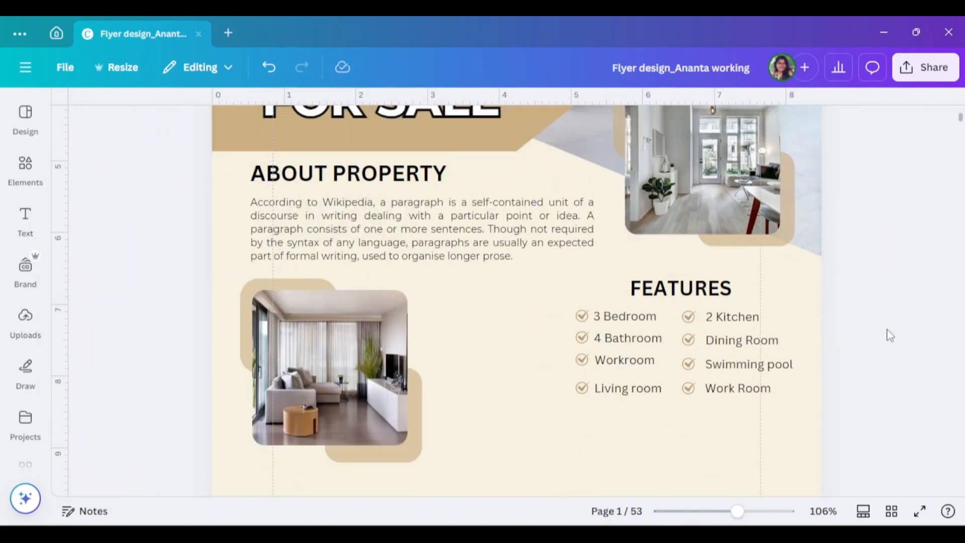
- Shift the features list slightly down and left to leave more space under the FEATURES heading
{"action": "scroll", "coordinate": [888, 334], "scroll_direction": "down", "scroll_amount": 2}
{"action": "left_click_drag", "start_coordinate": [874, 301], "coordinate": [578, 173]}
{"action": "left_click", "coordinate": [640, 283]}
{"action": "left_click_drag", "start_coordinate": [661, 246], "coordinate": [657, 253]}
{"action": "left_click", "coordinate": [920, 263]}
{"action": "scroll", "coordinate": [899, 271], "scroll_direction": "up", "scroll_amount": 8}
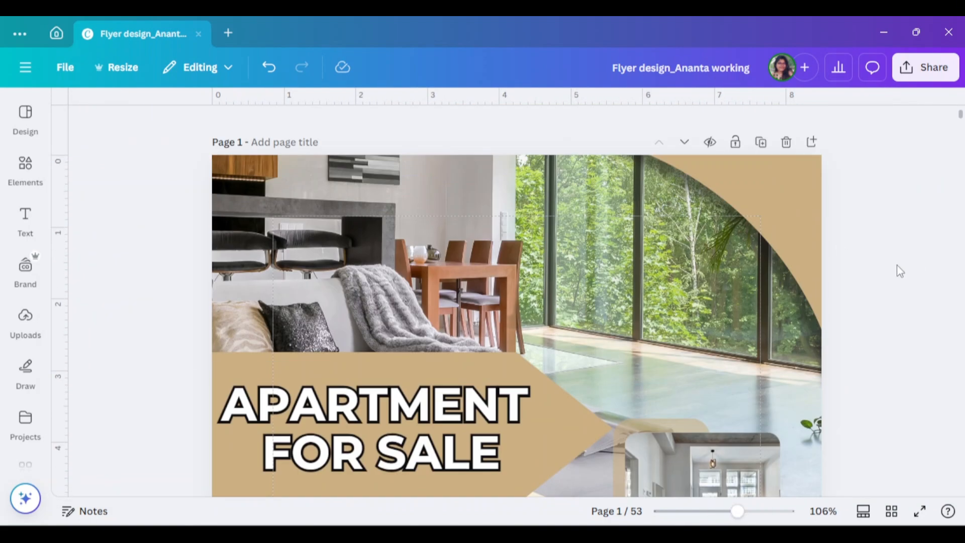
{"action": "scroll", "coordinate": [899, 274], "scroll_direction": "down", "scroll_amount": 6}
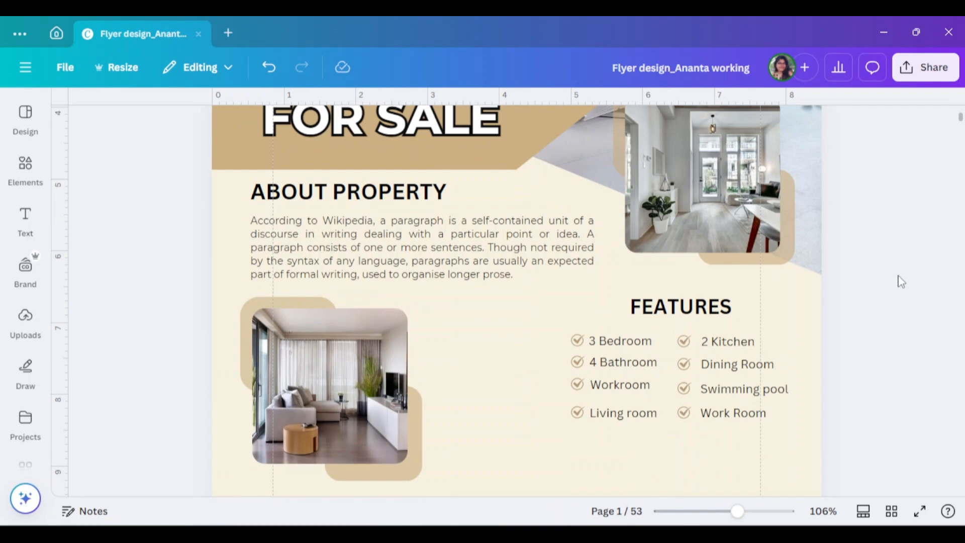
- Add a plain square from the shapes in the elements library to the flyer
{"action": "scroll", "coordinate": [901, 282], "scroll_direction": "down", "scroll_amount": 5}
{"action": "left_click", "coordinate": [25, 169]}
{"action": "left_click", "coordinate": [219, 175]}
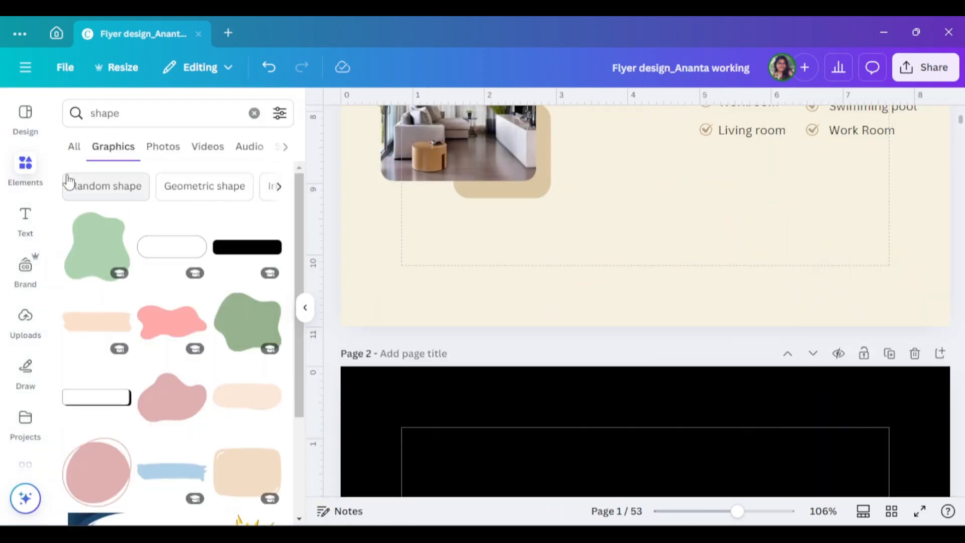
{"action": "left_click", "coordinate": [75, 150]}
{"action": "left_click", "coordinate": [81, 255]}
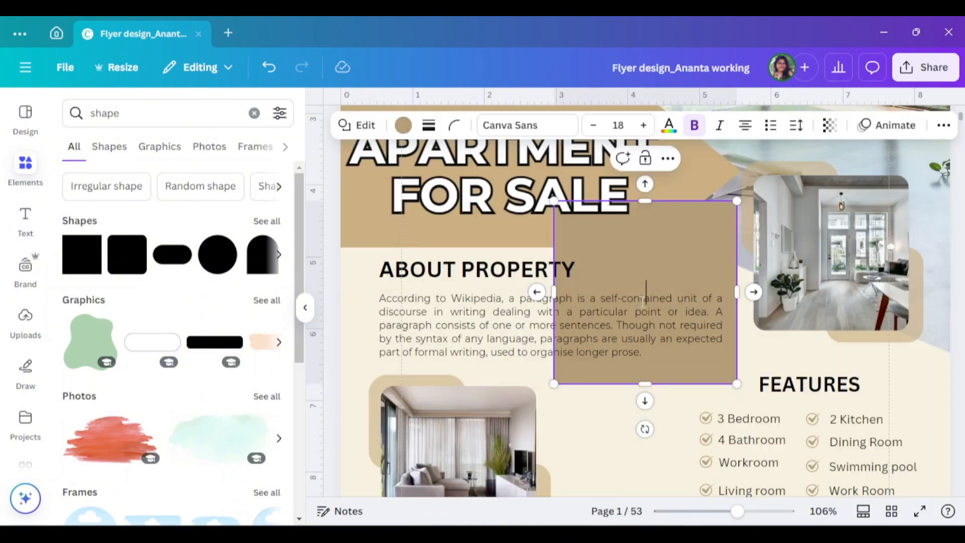
- Move the tan square to the bottom of page 1 and stretch it into a full-width footer band
{"action": "left_click", "coordinate": [305, 307]}
{"action": "left_click_drag", "start_coordinate": [575, 267], "coordinate": [345, 284]}
{"action": "left_click_drag", "start_coordinate": [391, 325], "coordinate": [822, 325]}
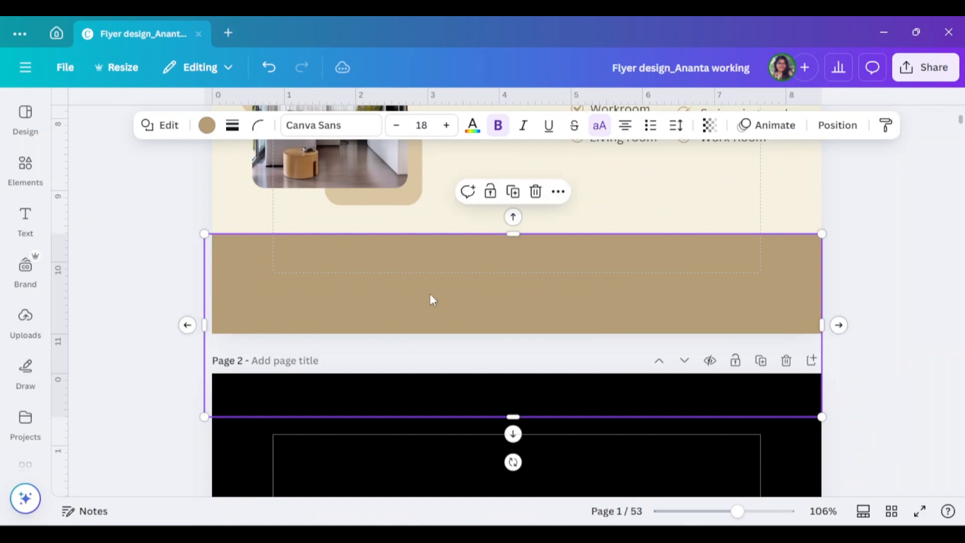
{"action": "left_click_drag", "start_coordinate": [206, 325], "coordinate": [212, 325]}
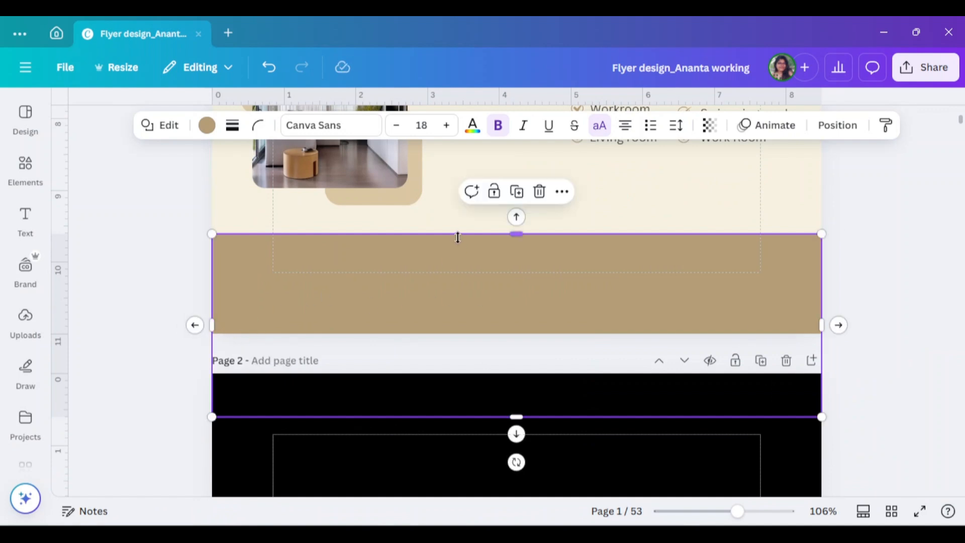
{"action": "left_click_drag", "start_coordinate": [519, 236], "coordinate": [520, 234]}
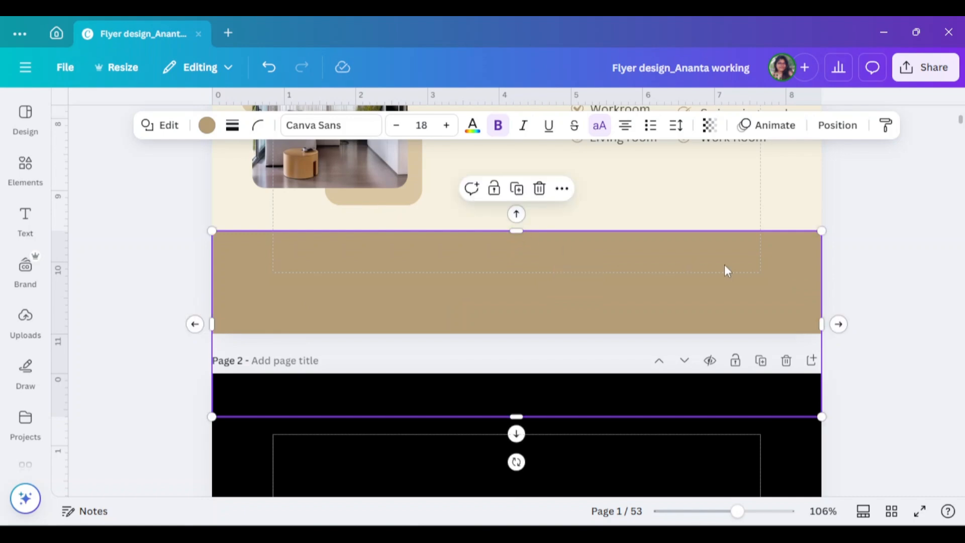
{"action": "left_click", "coordinate": [913, 358]}
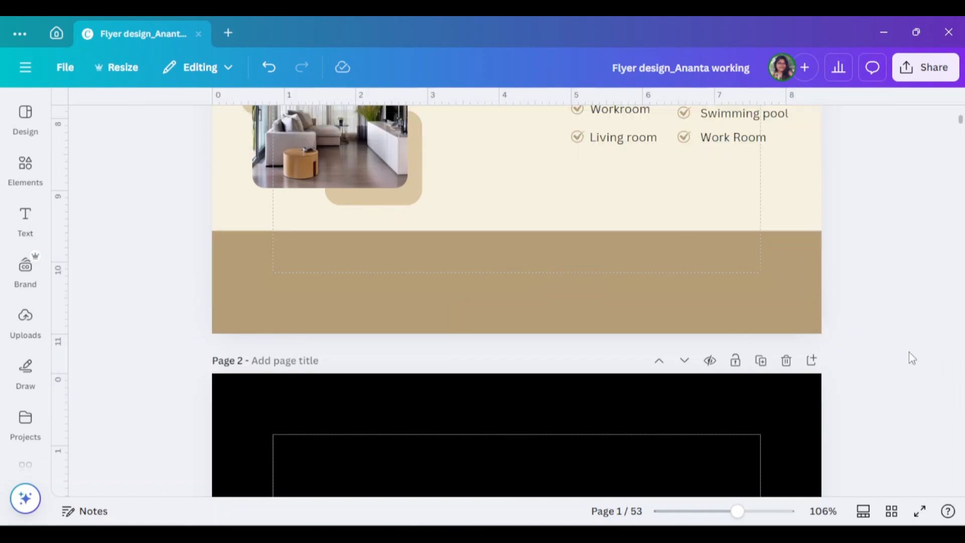
- Shrink the FEATURES heading and list slightly and move them up the page
{"action": "scroll", "coordinate": [903, 356], "scroll_direction": "up", "scroll_amount": 5}
{"action": "scroll", "coordinate": [903, 355], "scroll_direction": "down", "scroll_amount": 1}
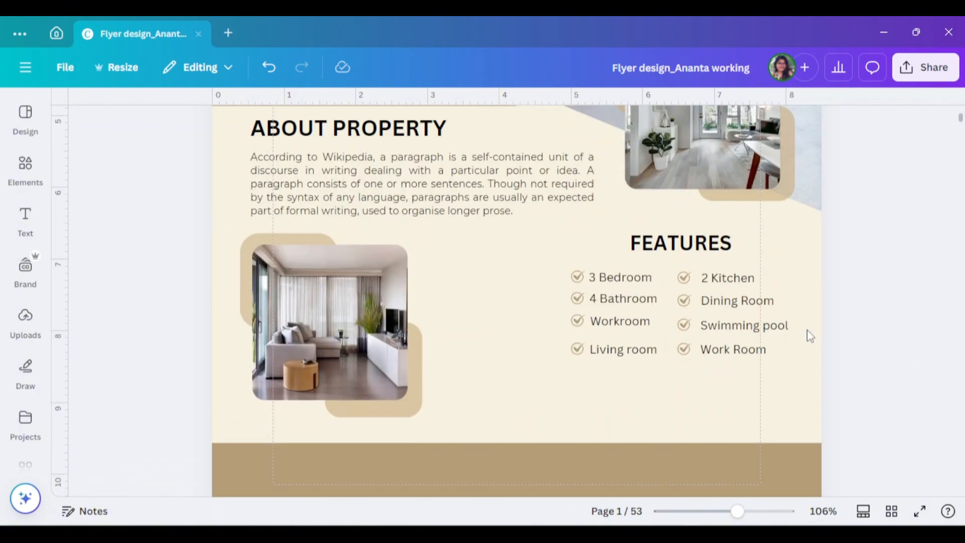
{"action": "left_click", "coordinate": [678, 344]}
{"action": "left_click_drag", "start_coordinate": [677, 344], "coordinate": [788, 338]}
{"action": "left_click", "coordinate": [859, 347]}
{"action": "scroll", "coordinate": [593, 347], "scroll_direction": "down", "scroll_amount": 3}
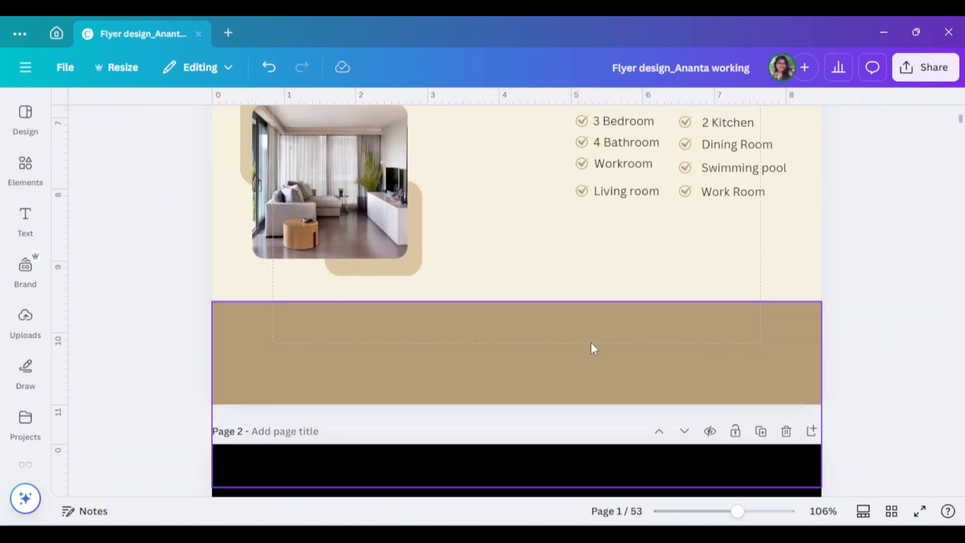
- Shift the lower living room photo and its tan shapes slightly left and preview the flyer full screen
{"action": "left_click", "coordinate": [593, 347]}
{"action": "scroll", "coordinate": [593, 347], "scroll_direction": "up", "scroll_amount": 3}
{"action": "left_click_drag", "start_coordinate": [237, 299], "coordinate": [351, 383]}
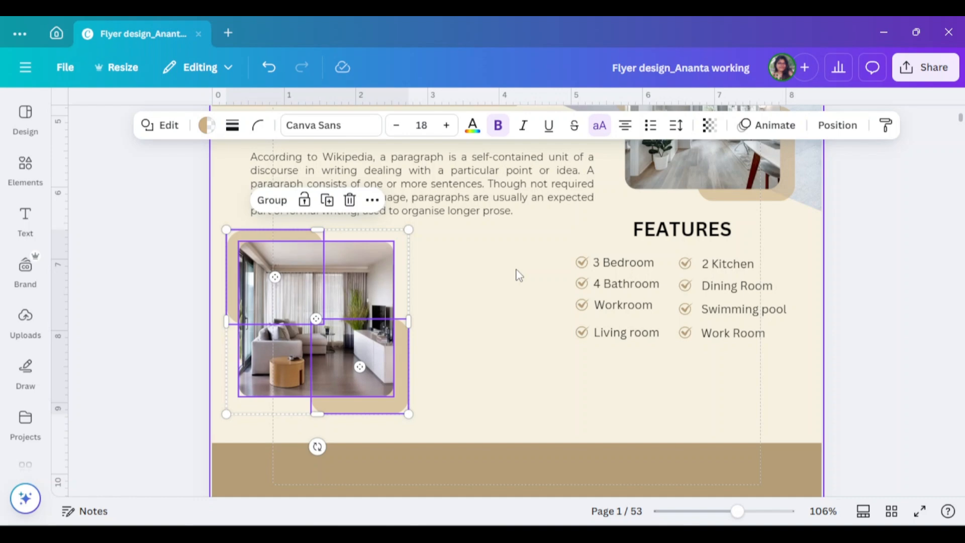
{"action": "scroll", "coordinate": [559, 384], "scroll_direction": "up", "scroll_amount": 6}
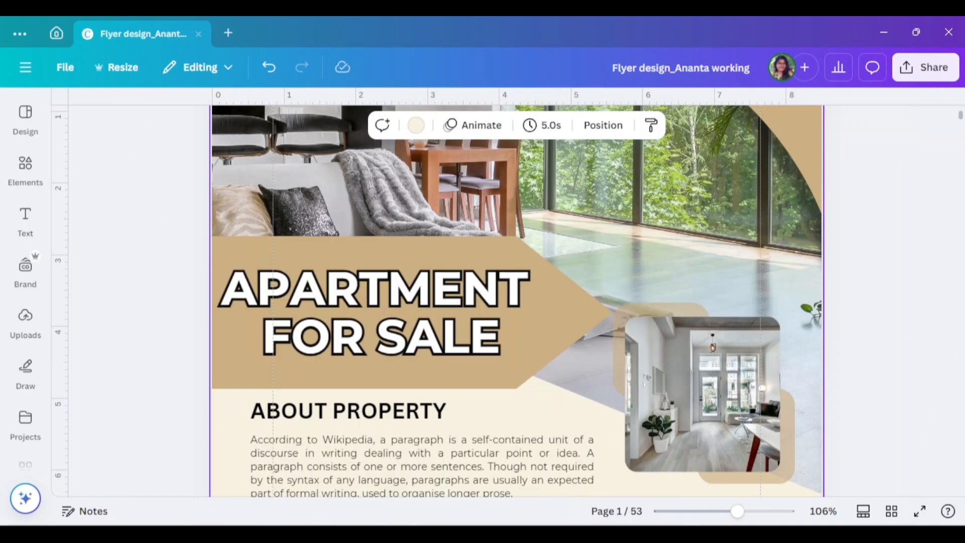
{"action": "left_click", "coordinate": [919, 511]}
{"action": "key", "text": "Escape"}
- Make the tan headline banner partly transparent and nudge the "APARTMENT FOR SALE" headline slightly right
{"action": "left_click", "coordinate": [533, 205]}
{"action": "left_click", "coordinate": [709, 125]}
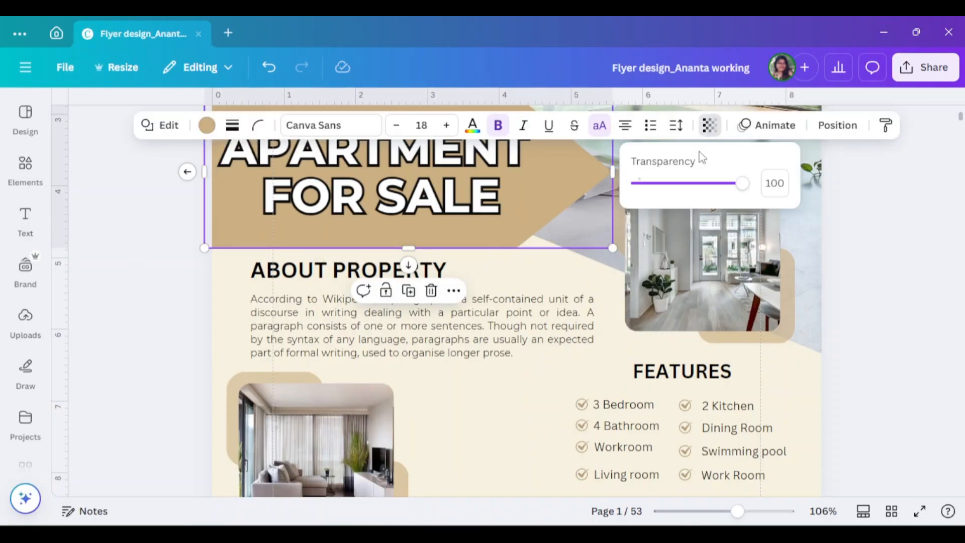
{"action": "left_click_drag", "start_coordinate": [742, 183], "coordinate": [718, 184]}
{"action": "left_click_drag", "start_coordinate": [736, 510], "coordinate": [724, 511]}
{"action": "scroll", "coordinate": [553, 351], "scroll_direction": "up", "scroll_amount": 1}
{"action": "left_click", "coordinate": [502, 328]}
{"action": "left_click_drag", "start_coordinate": [502, 328], "coordinate": [508, 328]}
{"action": "left_click", "coordinate": [786, 335]}
{"action": "scroll", "coordinate": [786, 335], "scroll_direction": "down", "scroll_amount": 4}
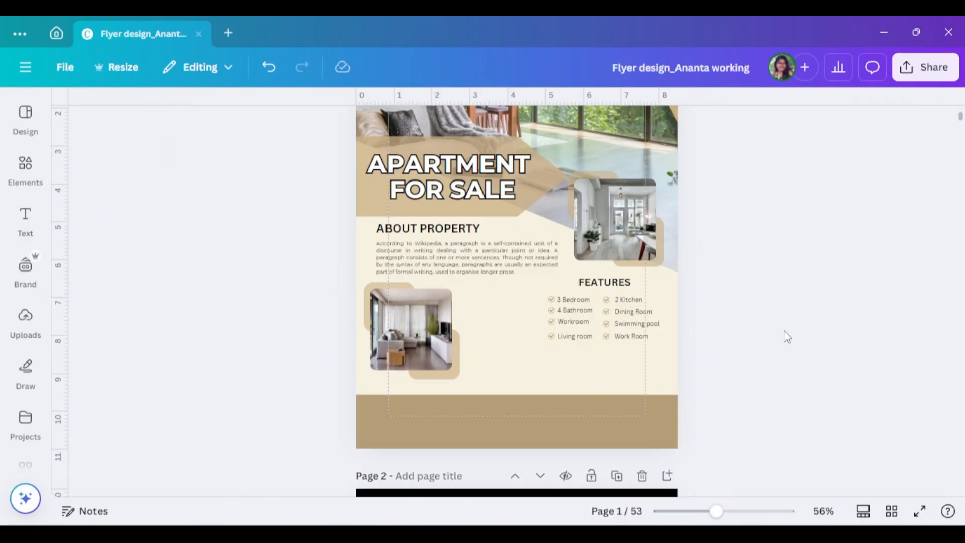
- Shrink the lower living room photo with its tan shapes and place a duplicate of the set beside it
{"action": "left_click_drag", "start_coordinate": [326, 237], "coordinate": [446, 298]}
{"action": "left_click_drag", "start_coordinate": [444, 293], "coordinate": [470, 261]}
{"action": "left_click", "coordinate": [271, 236]}
- Search the photos for "apartment" and place the bright white kitchen interior in the duplicated frame
{"action": "left_click", "coordinate": [19, 176]}
{"action": "left_click", "coordinate": [105, 114]}
{"action": "type", "text": "apar"}
{"action": "left_click", "coordinate": [123, 176]}
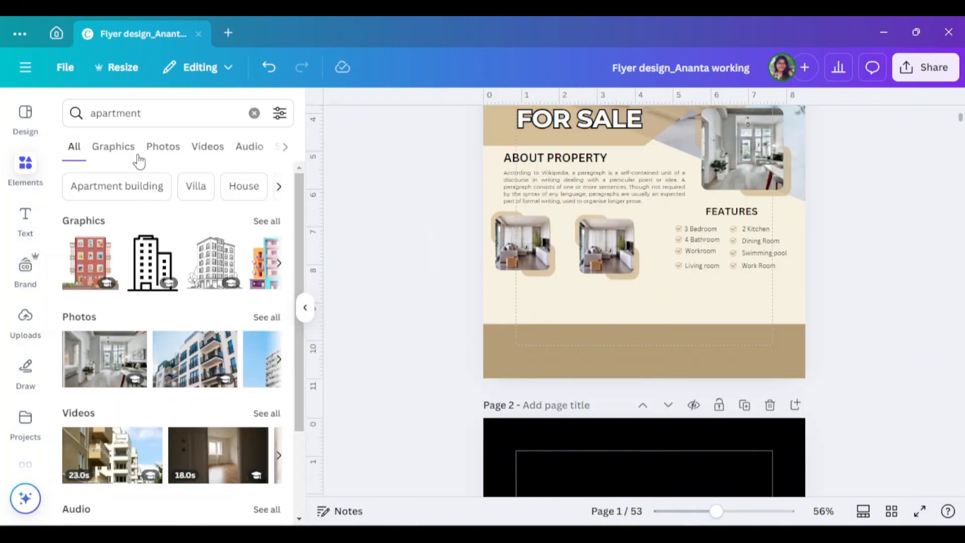
{"action": "left_click", "coordinate": [163, 146]}
{"action": "scroll", "coordinate": [159, 301], "scroll_direction": "down", "scroll_amount": 10}
{"action": "scroll", "coordinate": [157, 296], "scroll_direction": "down", "scroll_amount": 2}
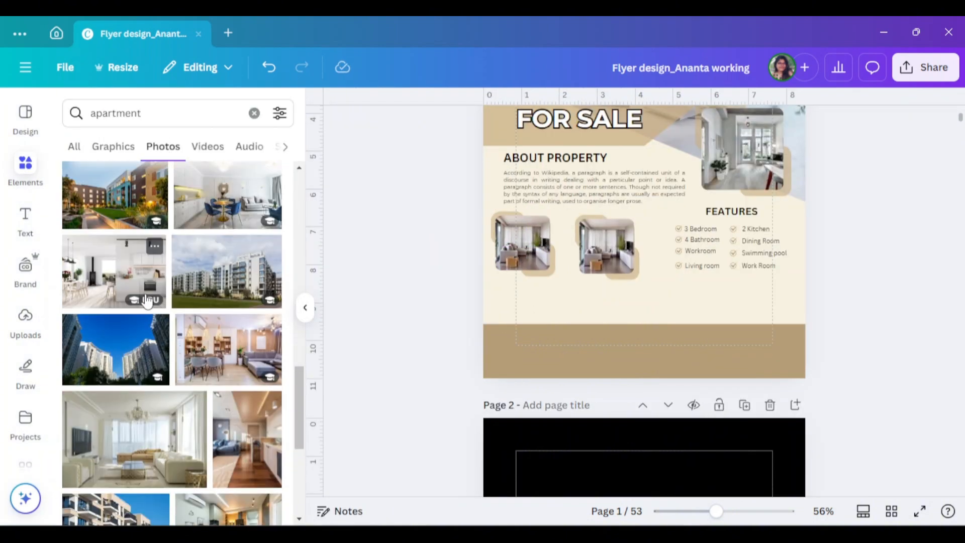
{"action": "left_click", "coordinate": [125, 286]}
{"action": "left_click_drag", "start_coordinate": [648, 233], "coordinate": [607, 246]}
{"action": "left_click", "coordinate": [861, 296]}
- Search the elements for "shape", add the pointed pentagon banner, and stretch it into a long slim strip at the page's left edge above the footer
{"action": "double_click", "coordinate": [143, 118]}
{"action": "key", "text": "BackSpace"}
{"action": "type", "text": "shape"}
{"action": "key", "text": "Return"}
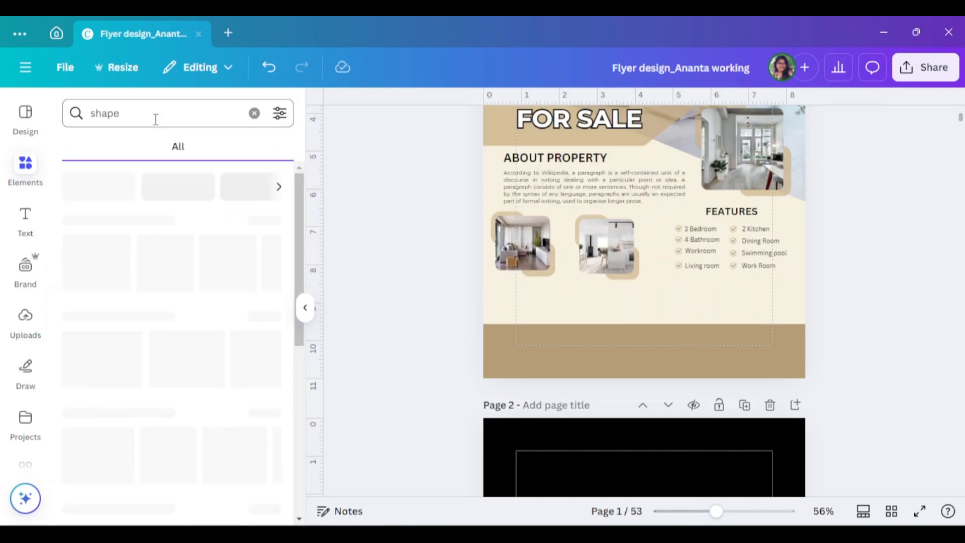
{"action": "left_click_drag", "start_coordinate": [156, 274], "coordinate": [554, 289]}
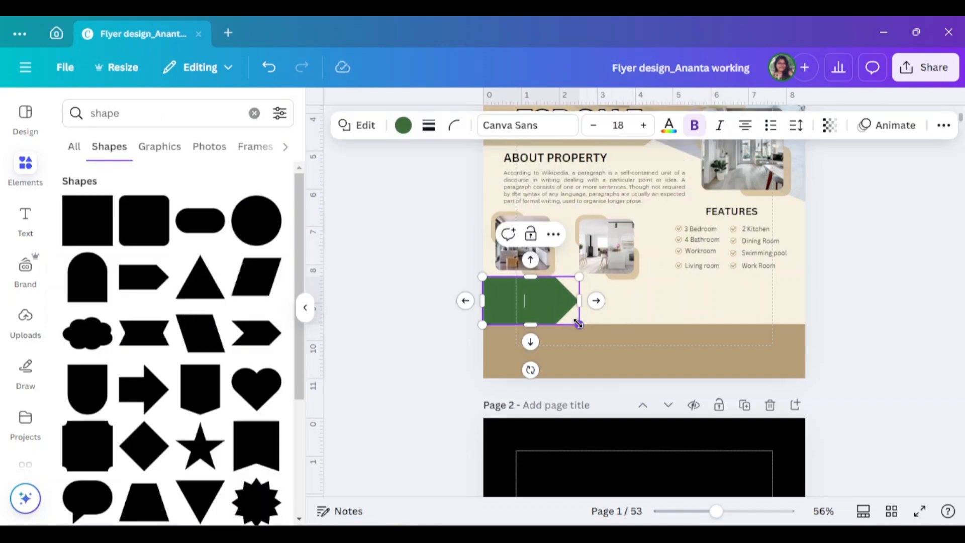
{"action": "left_click_drag", "start_coordinate": [578, 323], "coordinate": [628, 309]}
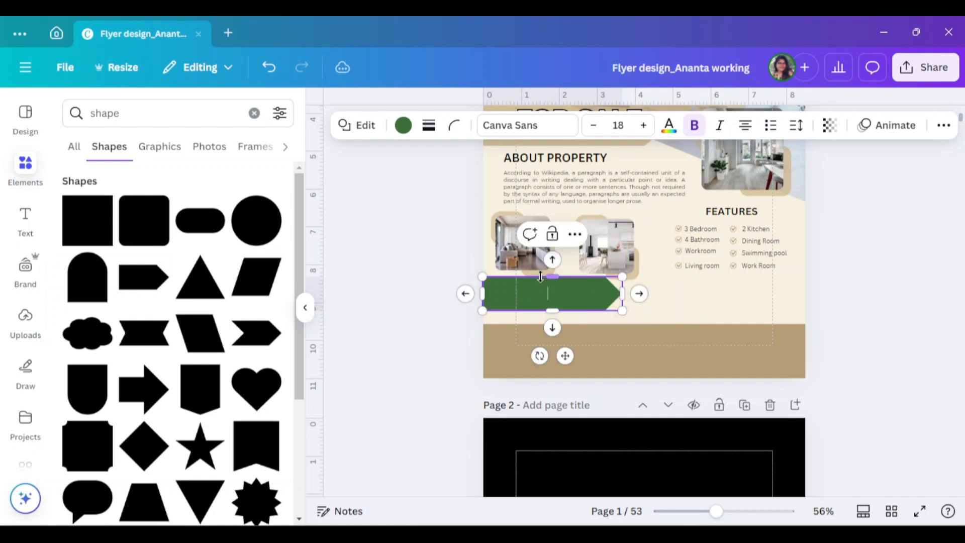
- Copy the "ABOUT PROPERTY" heading onto the green pointed banner and change its text to "ABOUT US"
{"action": "left_click_drag", "start_coordinate": [555, 280], "coordinate": [545, 445]}
{"action": "scroll", "coordinate": [553, 302], "scroll_direction": "up", "scroll_amount": 3}
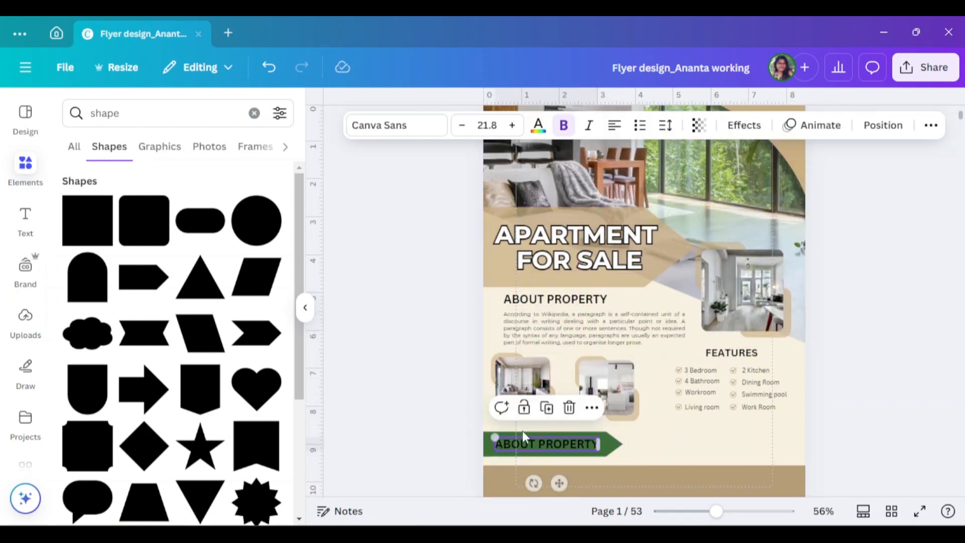
{"action": "left_click", "coordinate": [304, 308]}
{"action": "scroll", "coordinate": [526, 377], "scroll_direction": "down", "scroll_amount": 5}
{"action": "double_click", "coordinate": [452, 234]}
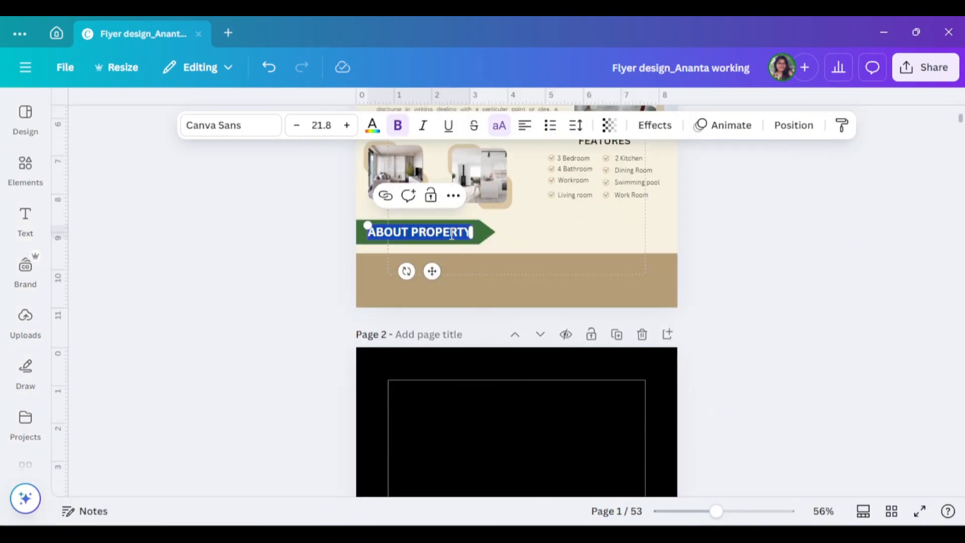
{"action": "type", "text": "AE"}
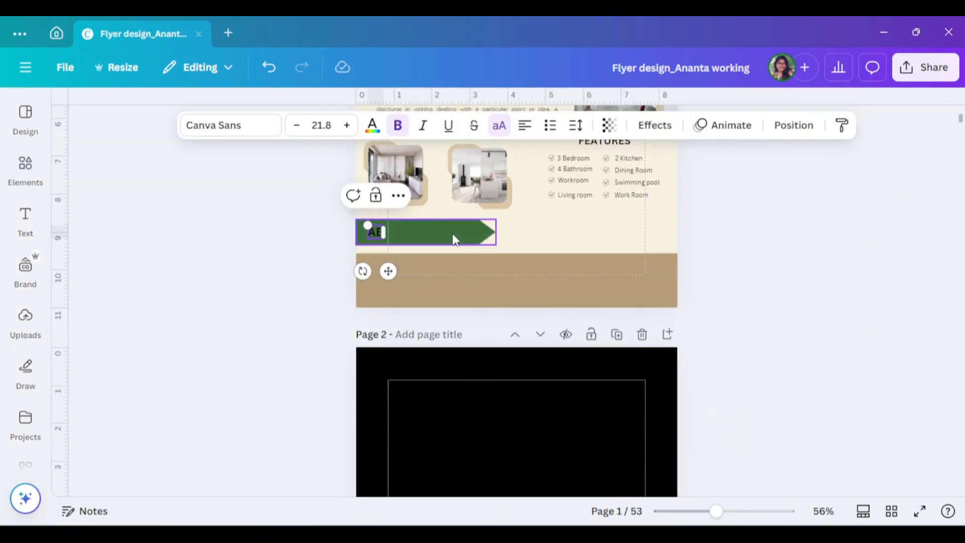
{"action": "key", "text": "BackSpace"}
{"action": "type", "text": "BOUT"}
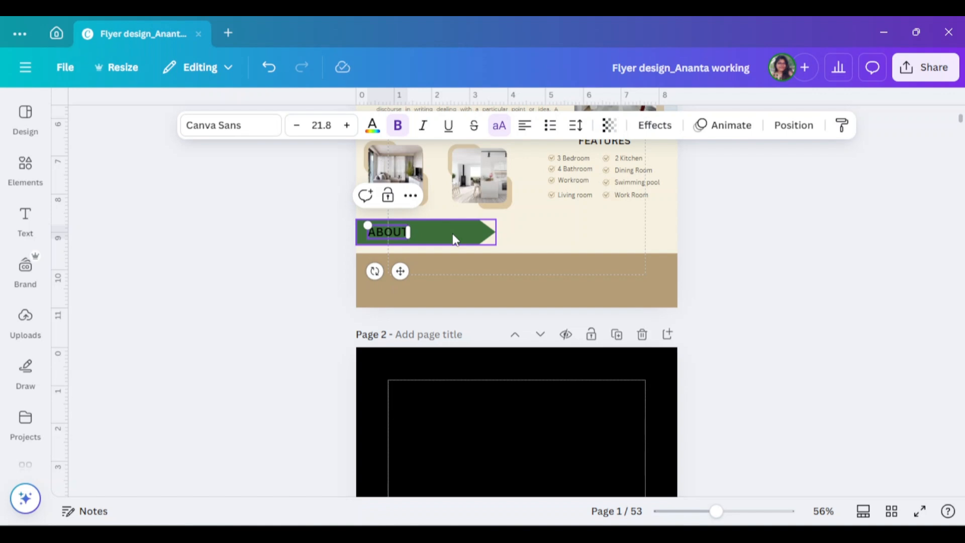
{"action": "type", "text": " US"}
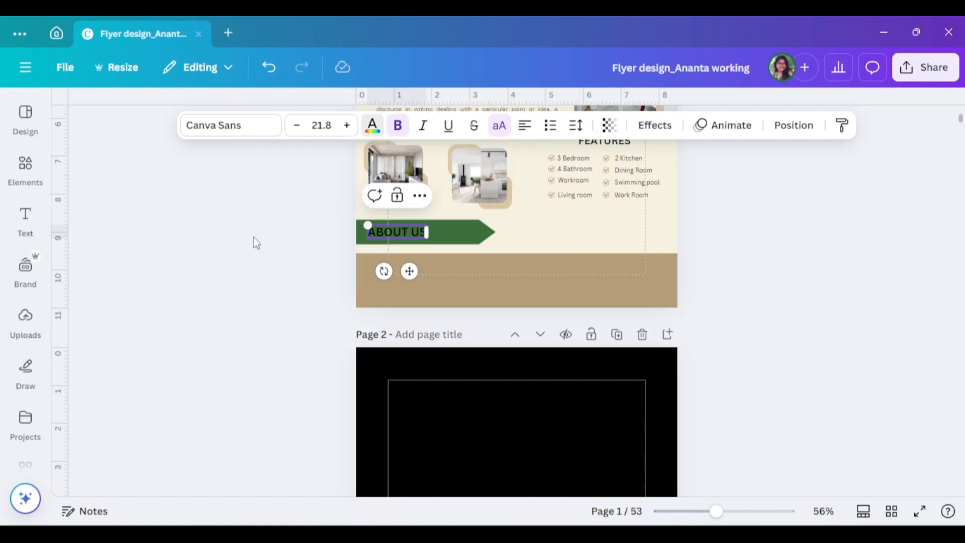
- Colour the "ABOUT US" text on the green banner white
{"action": "scroll", "coordinate": [190, 432], "scroll_direction": "down", "scroll_amount": 10}
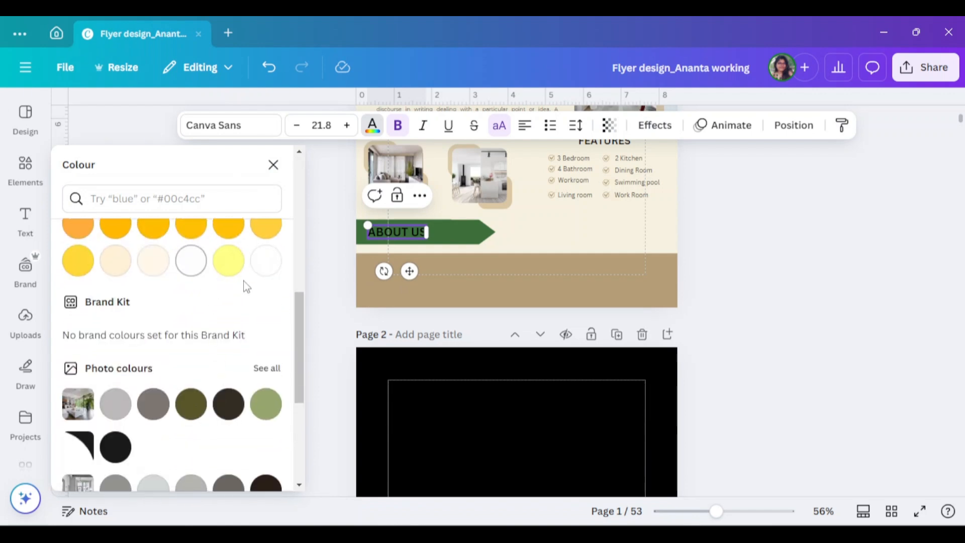
{"action": "left_click", "coordinate": [270, 271]}
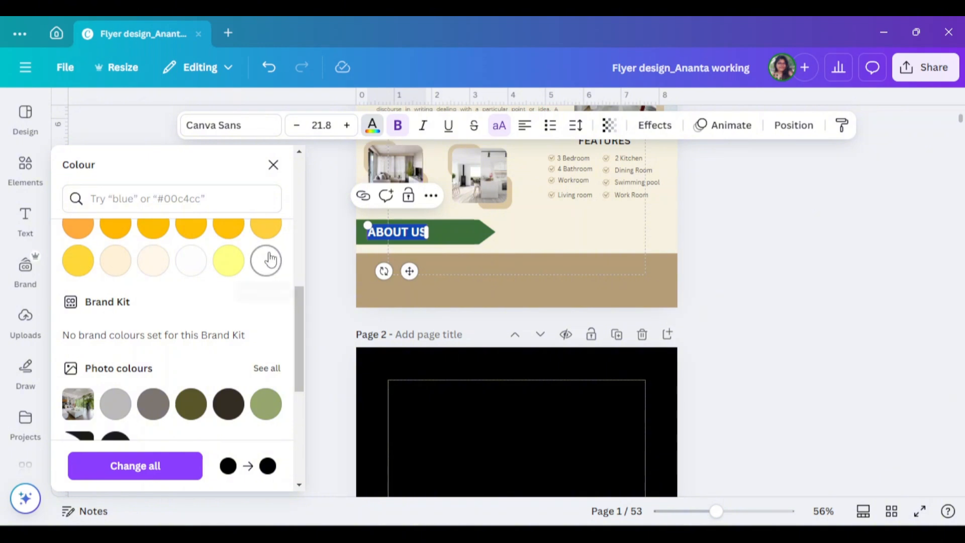
{"action": "left_click", "coordinate": [773, 272]}
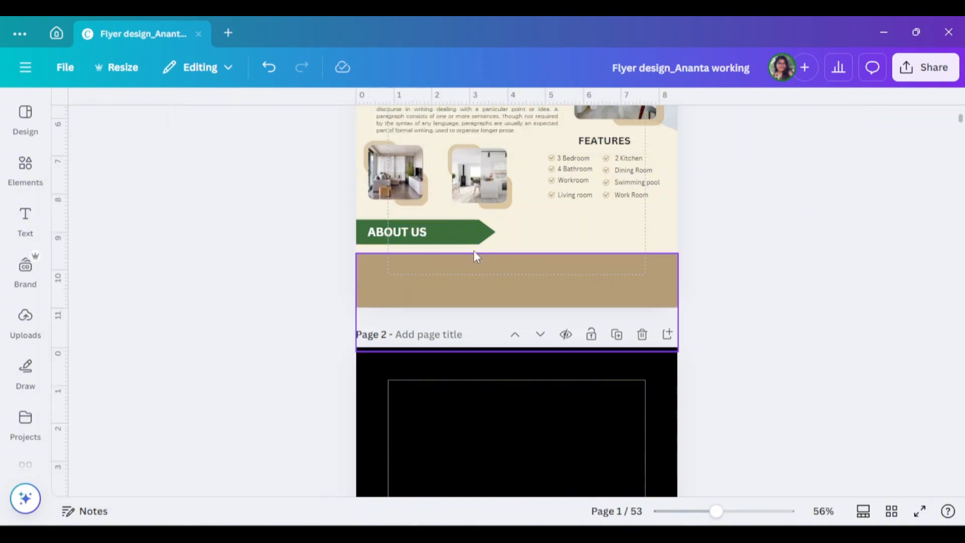
- Recolour the green pointed "ABOUT US" banner to the same tan as the footer
{"action": "left_click", "coordinate": [464, 240]}
{"action": "left_click", "coordinate": [208, 132]}
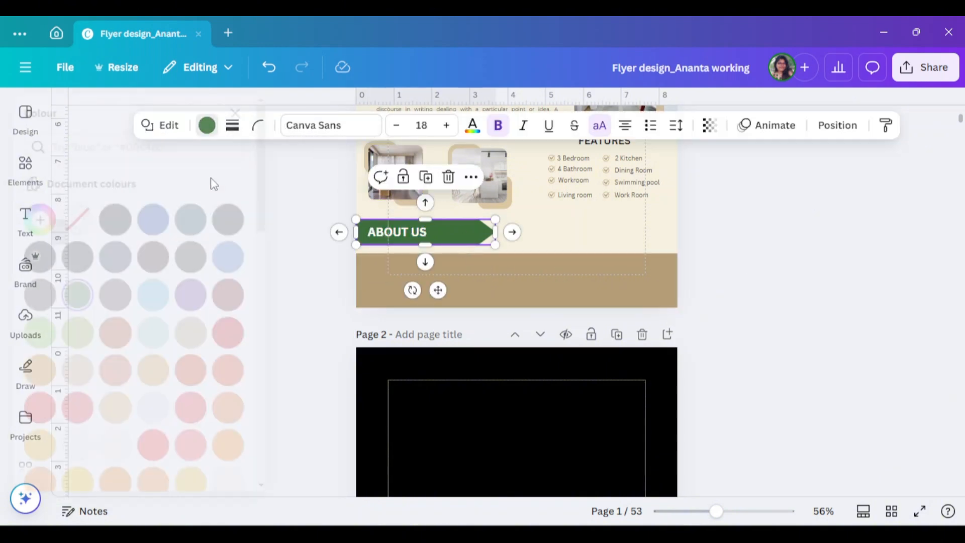
{"action": "scroll", "coordinate": [221, 231], "scroll_direction": "down", "scroll_amount": 3}
{"action": "left_click", "coordinate": [229, 244]}
- Shorten the tan pointed banner and reposition the "ABOUT US" text inside it
{"action": "left_click_drag", "start_coordinate": [415, 232], "coordinate": [436, 234]}
{"action": "left_click", "coordinate": [472, 238]}
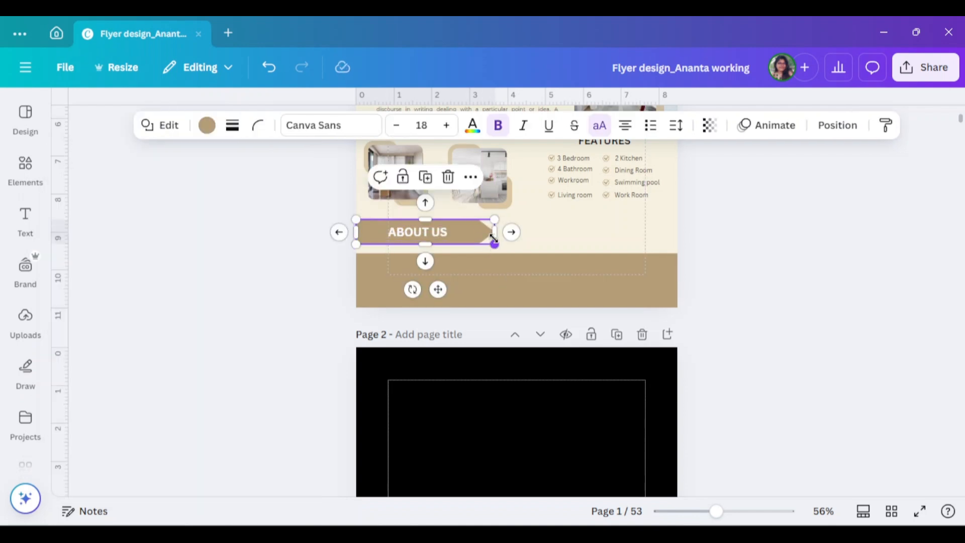
{"action": "left_click_drag", "start_coordinate": [494, 244], "coordinate": [426, 238]}
{"action": "left_click", "coordinate": [420, 318]}
- Copy the About Property paragraph beside the "ABOUT US" banner and give both paragraphs a slightly heavier Montserrat weight
{"action": "scroll", "coordinate": [421, 302], "scroll_direction": "up", "scroll_amount": 1}
{"action": "left_click_drag", "start_coordinate": [494, 192], "coordinate": [590, 309]}
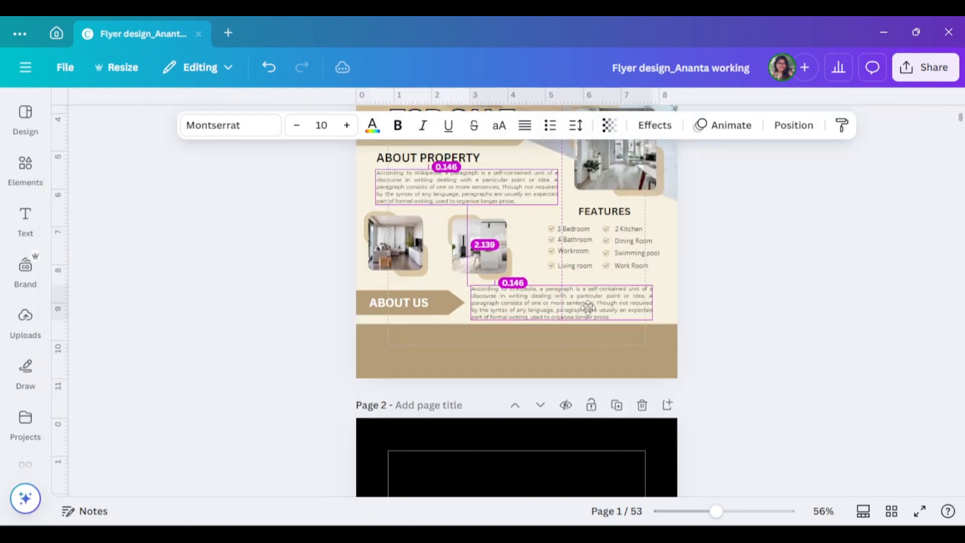
{"action": "left_click", "coordinate": [398, 125]}
{"action": "left_click", "coordinate": [231, 125]}
{"action": "left_click", "coordinate": [72, 261]}
{"action": "left_click", "coordinate": [102, 358]}
{"action": "scroll", "coordinate": [101, 349], "scroll_direction": "down", "scroll_amount": 1}
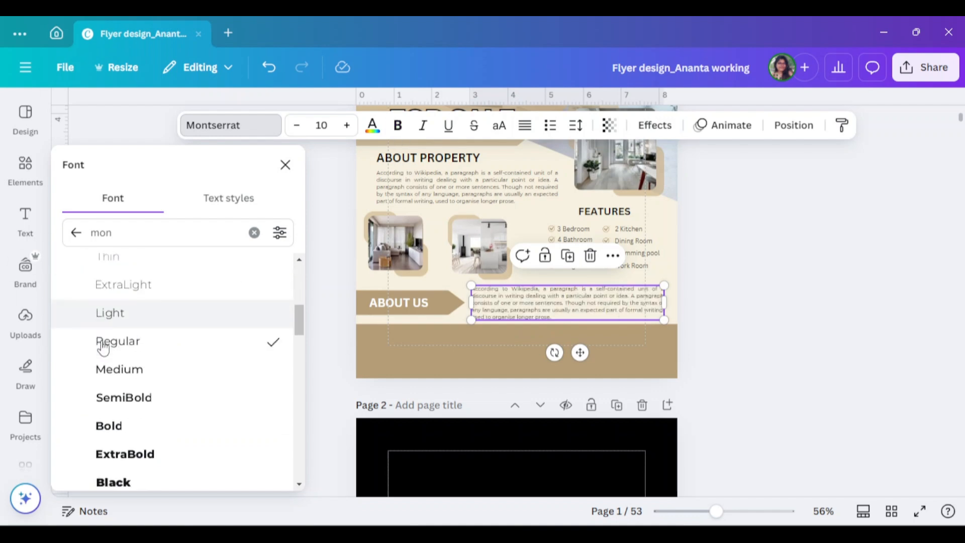
{"action": "left_click", "coordinate": [113, 331]}
{"action": "left_click", "coordinate": [443, 194]}
{"action": "left_click", "coordinate": [154, 331]}
{"action": "left_click", "coordinate": [794, 312]}
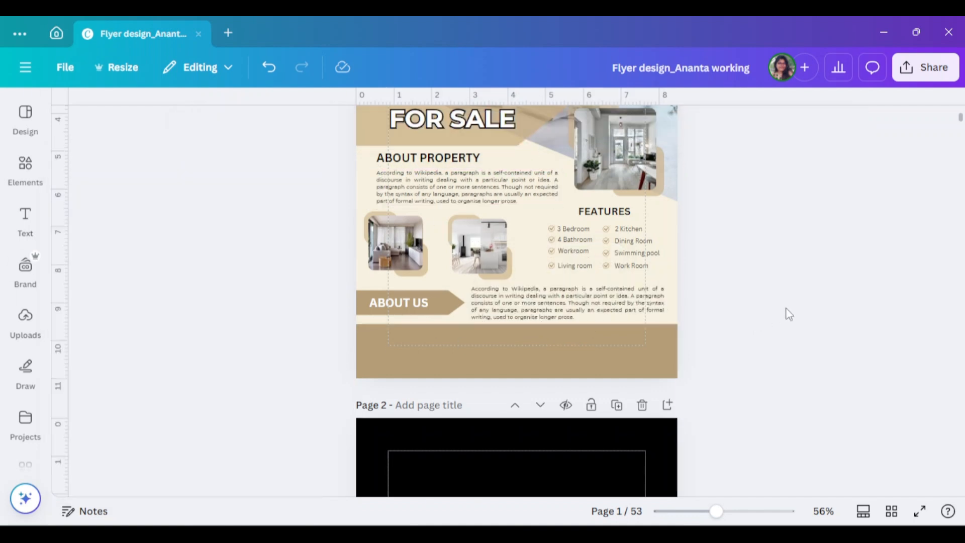
- Nudge the "FEATURES" heading slightly to the left above the check-marked list
{"action": "scroll", "coordinate": [797, 338], "scroll_direction": "up", "scroll_amount": 2}
{"action": "scroll", "coordinate": [801, 341], "scroll_direction": "down", "scroll_amount": 2}
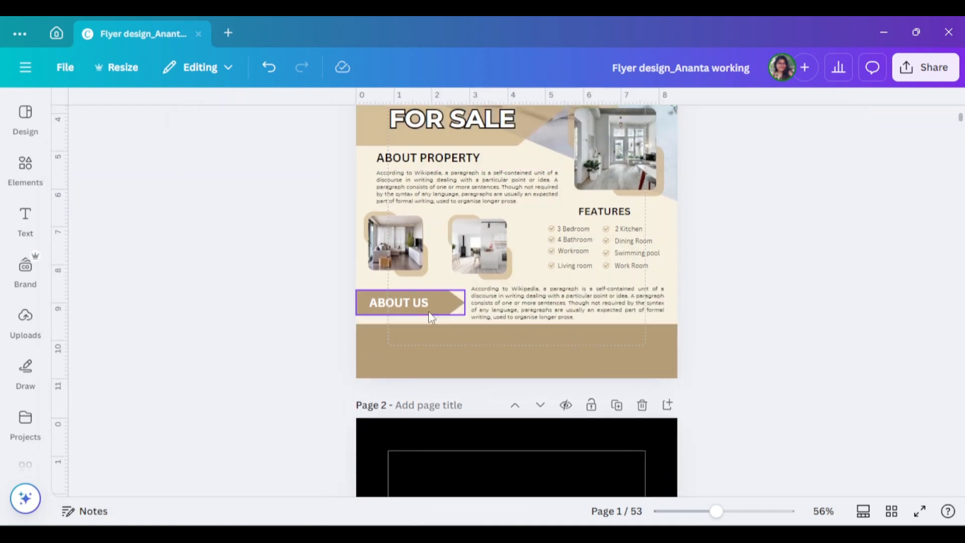
{"action": "left_click_drag", "start_coordinate": [411, 308], "coordinate": [409, 306]}
{"action": "left_click", "coordinate": [810, 318]}
{"action": "scroll", "coordinate": [810, 319], "scroll_direction": "up", "scroll_amount": 3}
{"action": "left_click_drag", "start_coordinate": [620, 355], "coordinate": [617, 354]}
{"action": "left_click", "coordinate": [749, 360]}
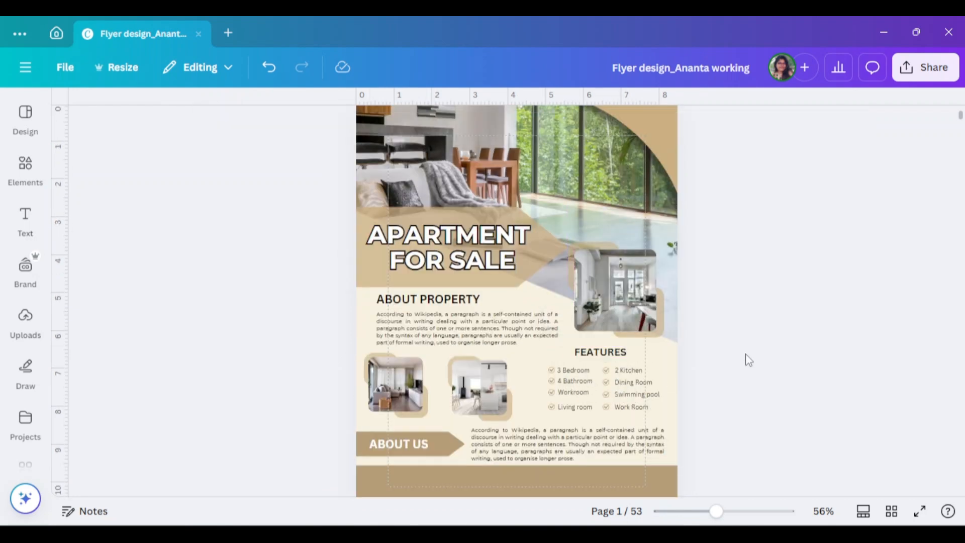
- Search the elements for "real estate logo" and add the brown house graphic with a curved swoosh
{"action": "scroll", "coordinate": [749, 360], "scroll_direction": "up", "scroll_amount": 2}
{"action": "scroll", "coordinate": [749, 360], "scroll_direction": "down", "scroll_amount": 5}
{"action": "scroll", "coordinate": [749, 360], "scroll_direction": "up", "scroll_amount": 2}
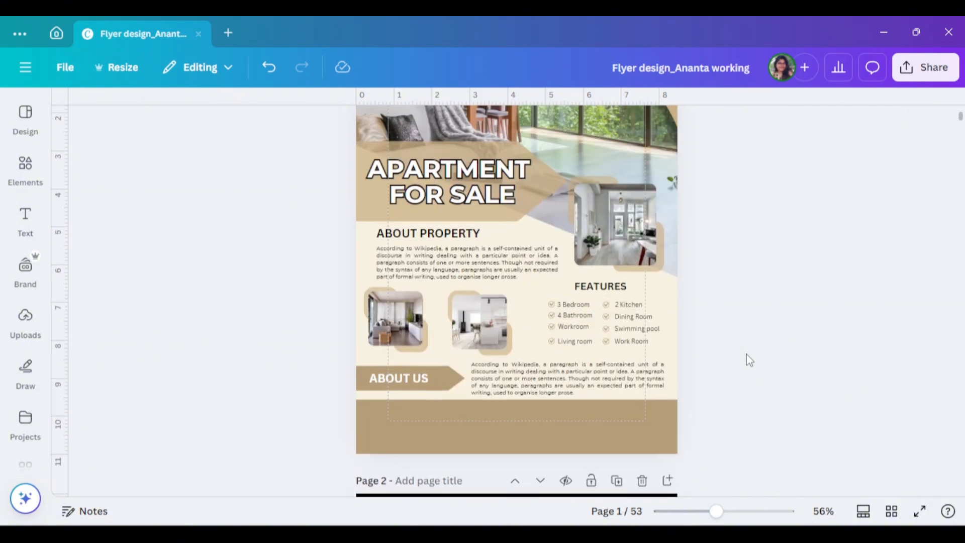
{"action": "scroll", "coordinate": [749, 360], "scroll_direction": "down", "scroll_amount": 2}
{"action": "left_click_drag", "start_coordinate": [717, 512], "coordinate": [742, 512]}
{"action": "left_click", "coordinate": [25, 169]}
{"action": "left_click", "coordinate": [226, 120]}
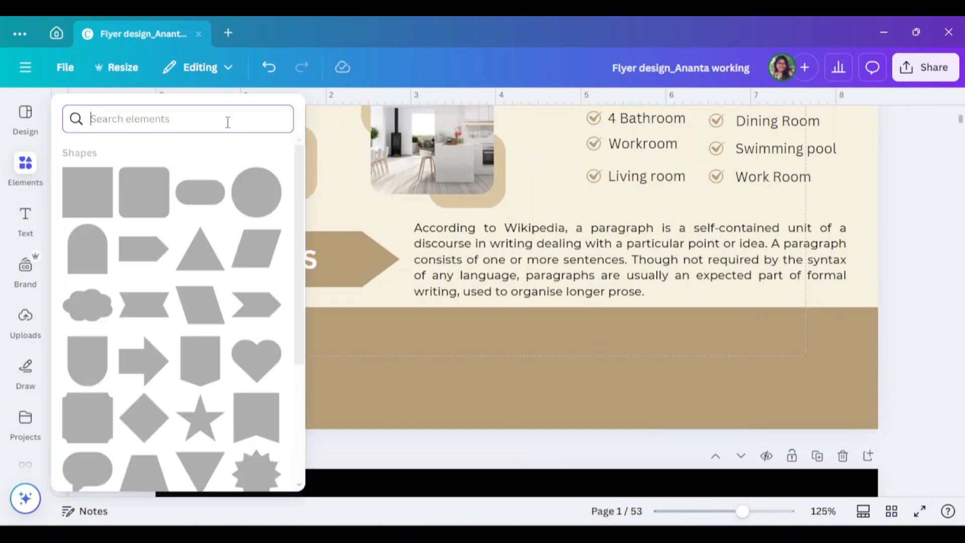
{"action": "type", "text": "real estat"}
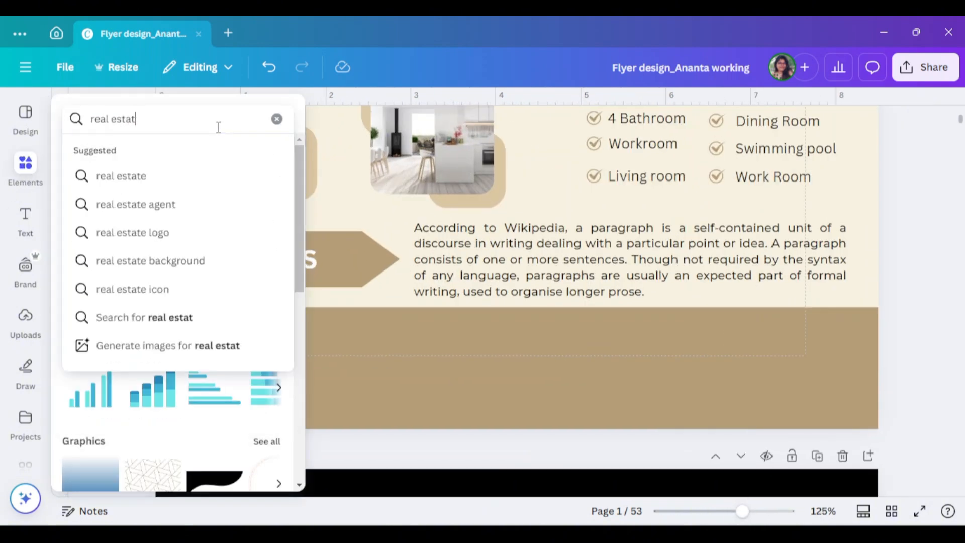
{"action": "type", "text": "e logo"}
{"action": "key", "text": "Return"}
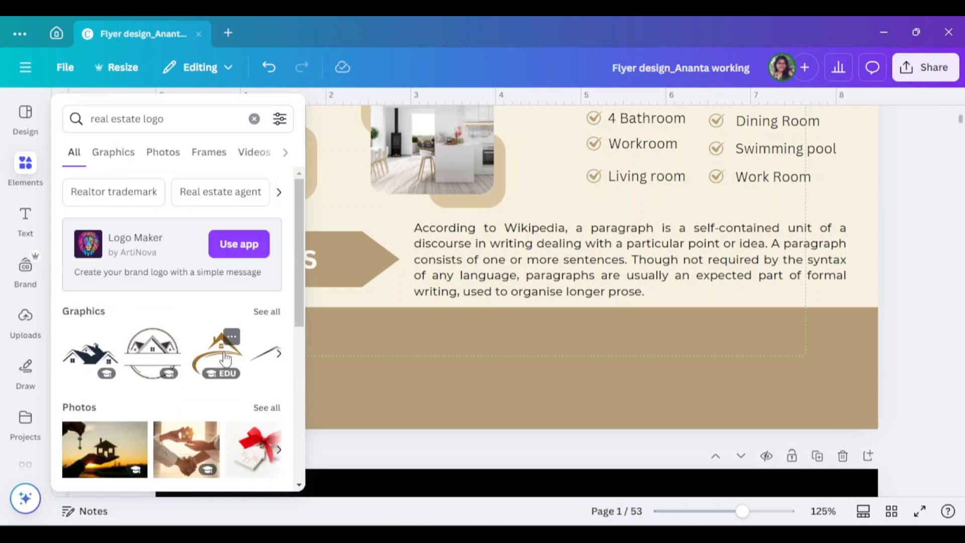
{"action": "left_click", "coordinate": [442, 372]}
- Shrink the house logo to about 1.1 in wide and place it at the left end of the tan footer
{"action": "scroll", "coordinate": [442, 372], "scroll_direction": "up", "scroll_amount": 4}
{"action": "left_click", "coordinate": [593, 270]}
{"action": "left_click_drag", "start_coordinate": [592, 270], "coordinate": [573, 281]}
{"action": "left_click_drag", "start_coordinate": [599, 389], "coordinate": [454, 282]}
{"action": "left_click_drag", "start_coordinate": [388, 226], "coordinate": [260, 289]}
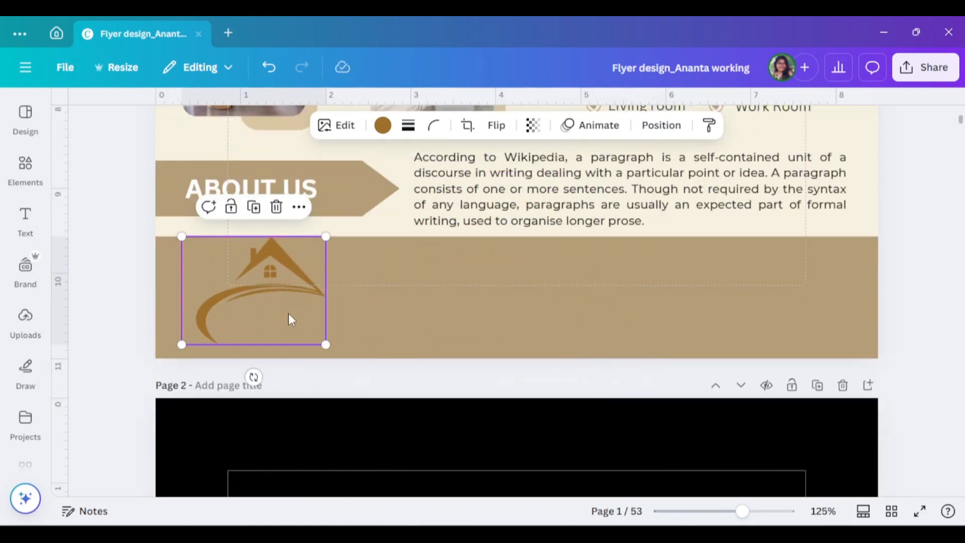
{"action": "left_click_drag", "start_coordinate": [274, 322], "coordinate": [306, 340]}
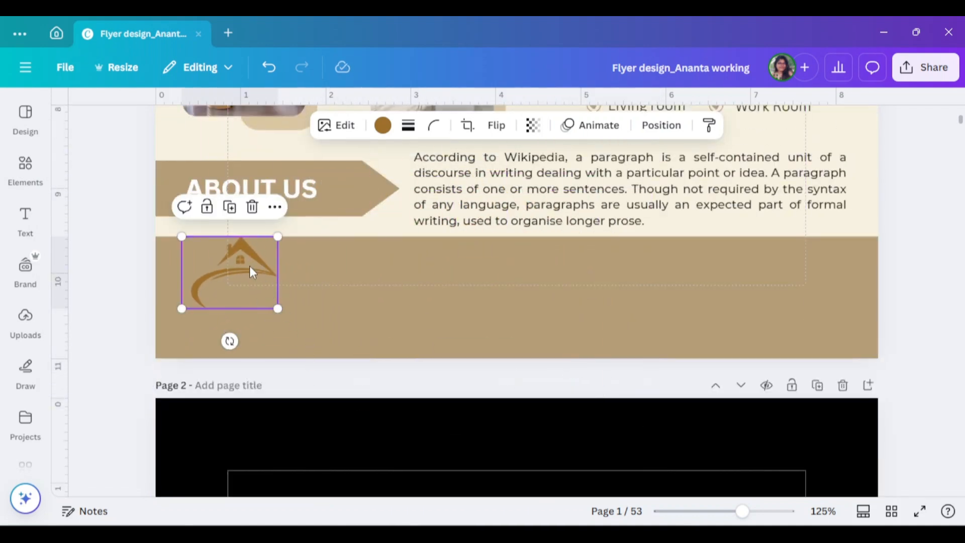
{"action": "left_click_drag", "start_coordinate": [249, 266], "coordinate": [248, 288]}
- Colour the house logo white and shift it slightly left in the footer
{"action": "left_click", "coordinate": [387, 132]}
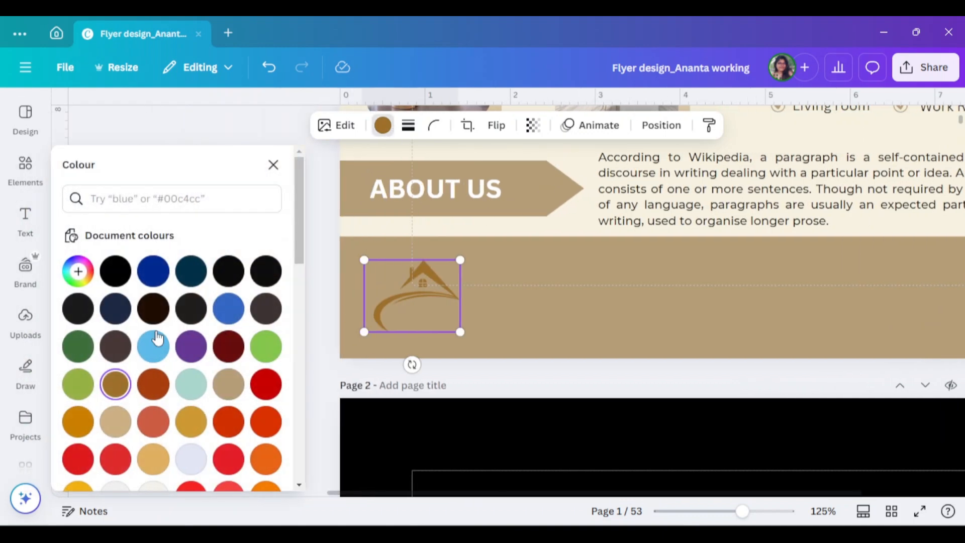
{"action": "scroll", "coordinate": [191, 378], "scroll_direction": "down", "scroll_amount": 5}
{"action": "left_click", "coordinate": [224, 411]}
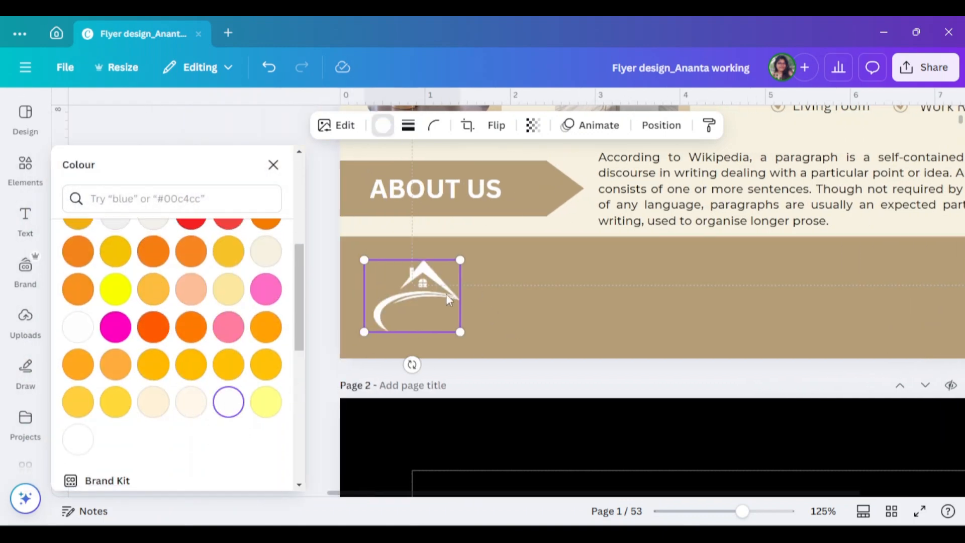
{"action": "left_click_drag", "start_coordinate": [429, 293], "coordinate": [423, 291]}
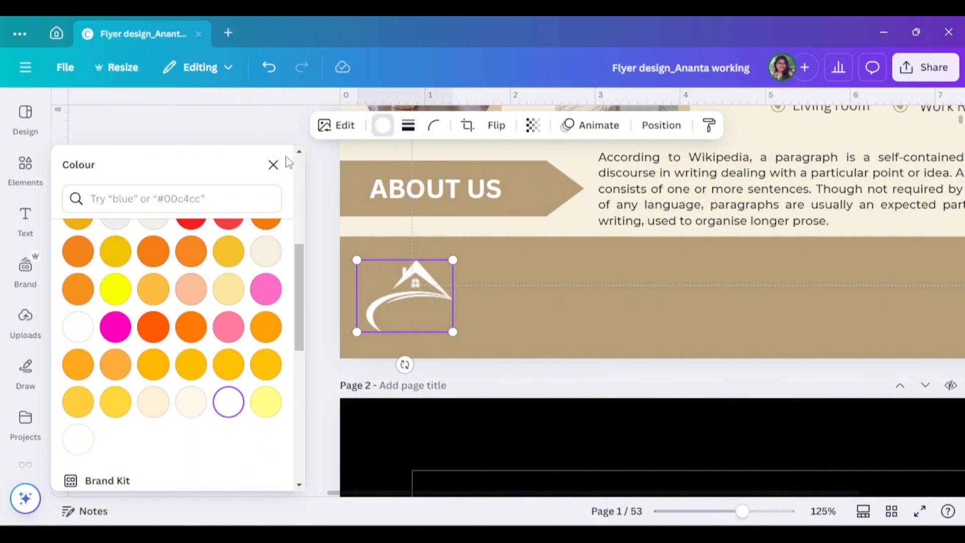
- Copy the "ABOUT US" text onto the lower part of the house logo and change it to "GREENARY ESTATE"
{"action": "left_click", "coordinate": [387, 192]}
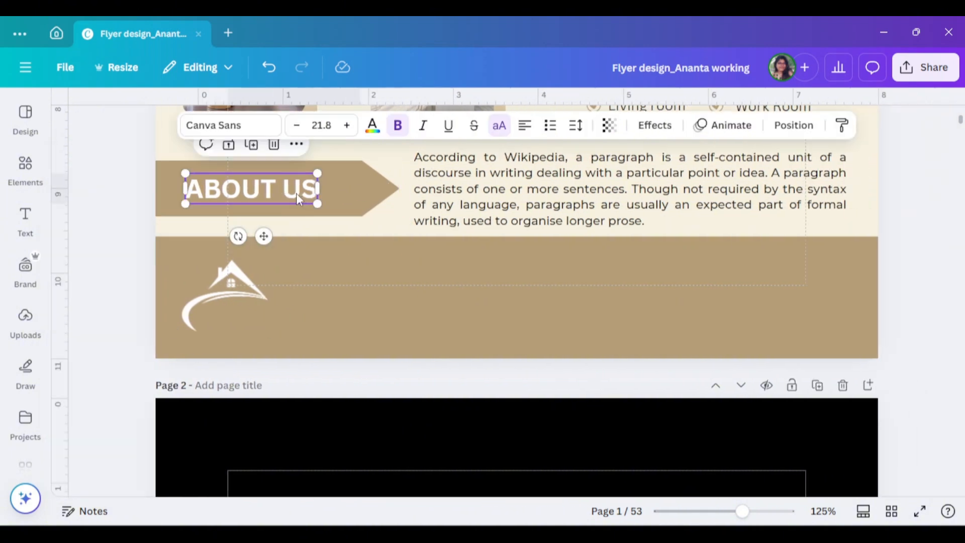
{"action": "left_click_drag", "start_coordinate": [296, 193], "coordinate": [307, 322]}
{"action": "double_click", "coordinate": [317, 322]}
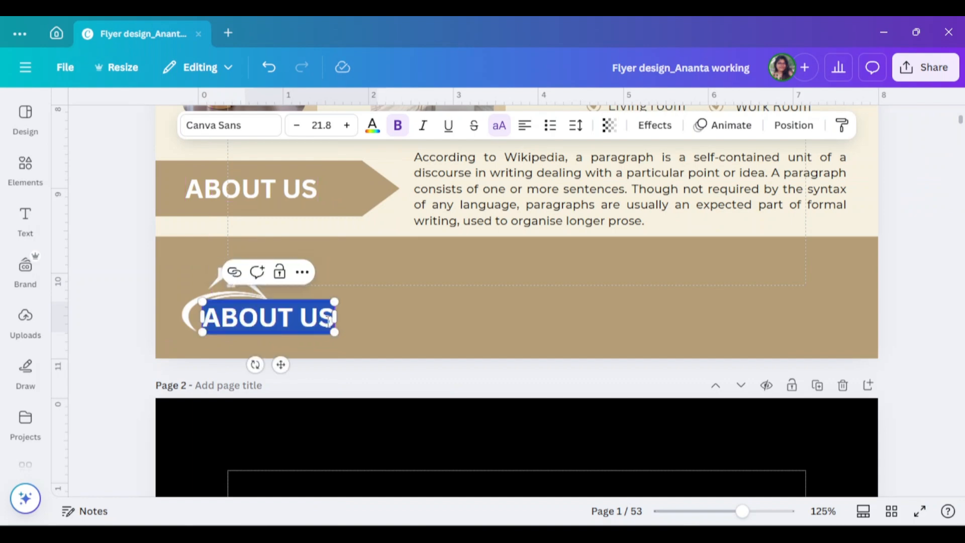
{"action": "type", "text": "GREE"}
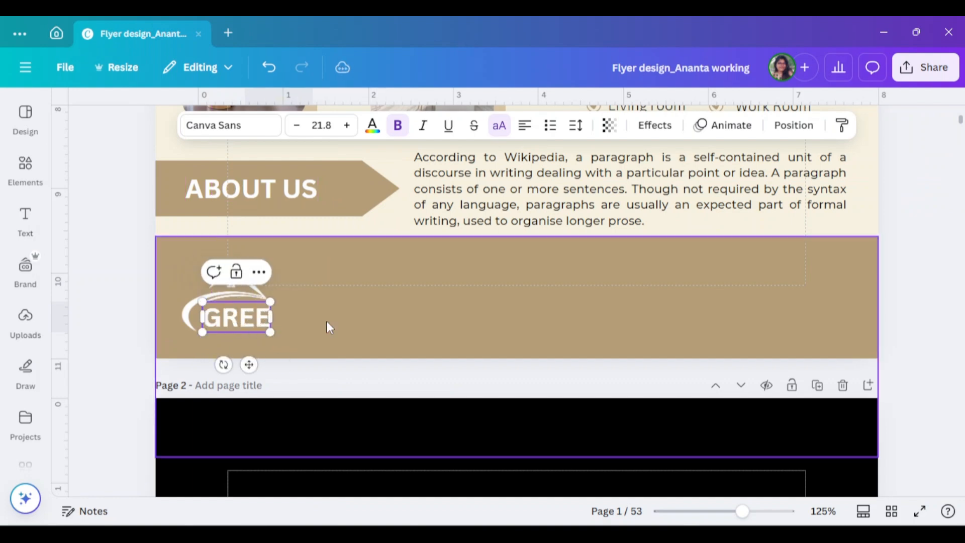
{"action": "type", "text": "NARY"}
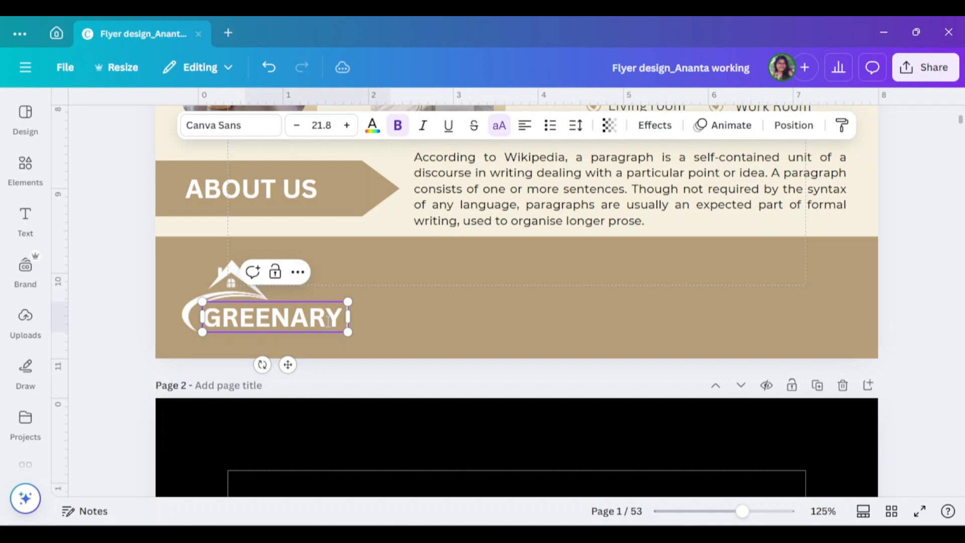
{"action": "type", "text": " ESTATE"}
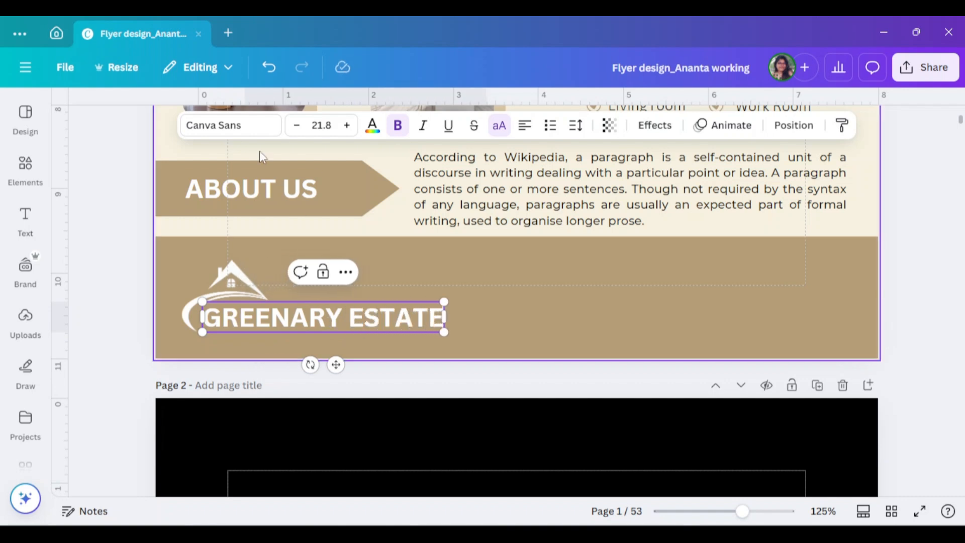
- Try the Gill Sans Display font on the "GREENARY ESTATE" text
{"action": "left_click", "coordinate": [231, 125]}
{"action": "scroll", "coordinate": [162, 392], "scroll_direction": "down", "scroll_amount": 2}
{"action": "scroll", "coordinate": [162, 392], "scroll_direction": "down", "scroll_amount": 5}
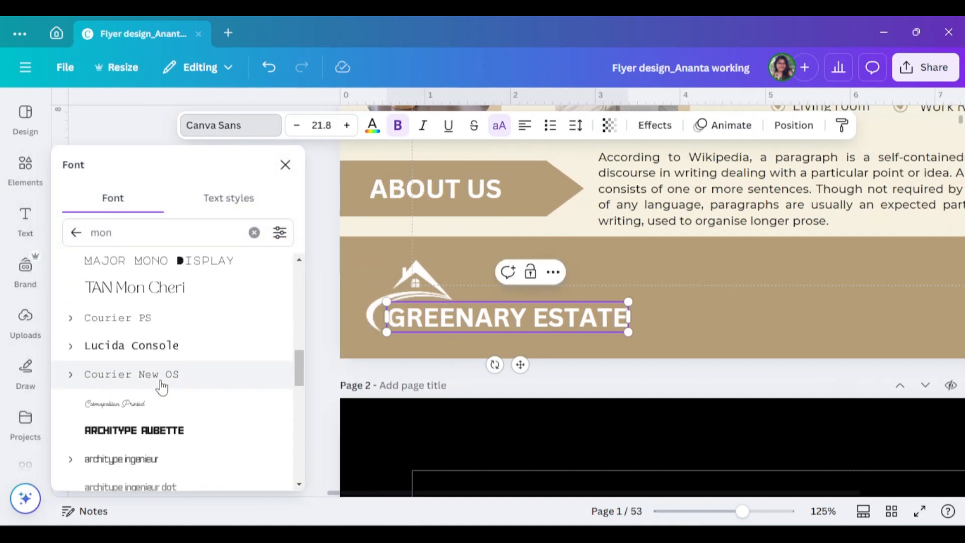
{"action": "scroll", "coordinate": [162, 383], "scroll_direction": "up", "scroll_amount": 2}
{"action": "left_click", "coordinate": [71, 242]}
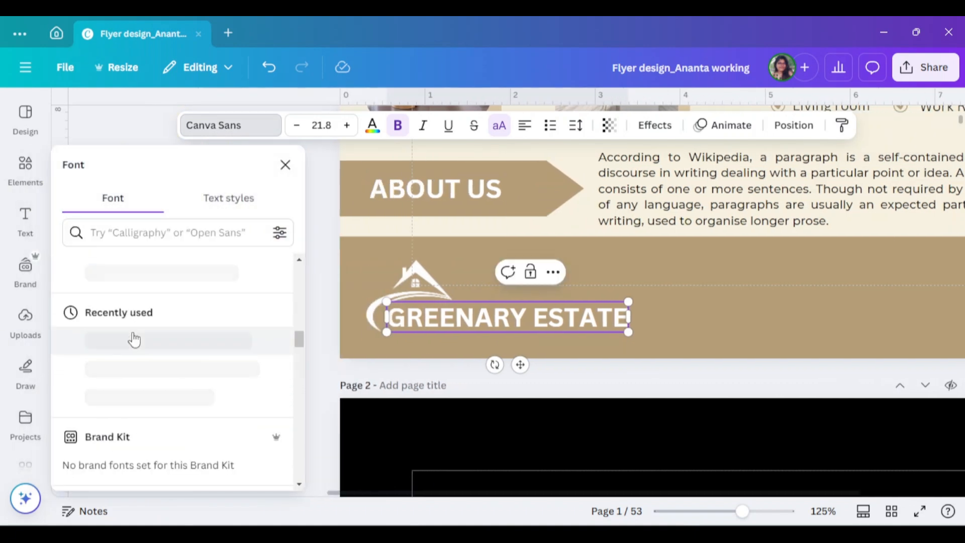
{"action": "scroll", "coordinate": [157, 368], "scroll_direction": "down", "scroll_amount": 3}
{"action": "scroll", "coordinate": [155, 368], "scroll_direction": "down", "scroll_amount": 1}
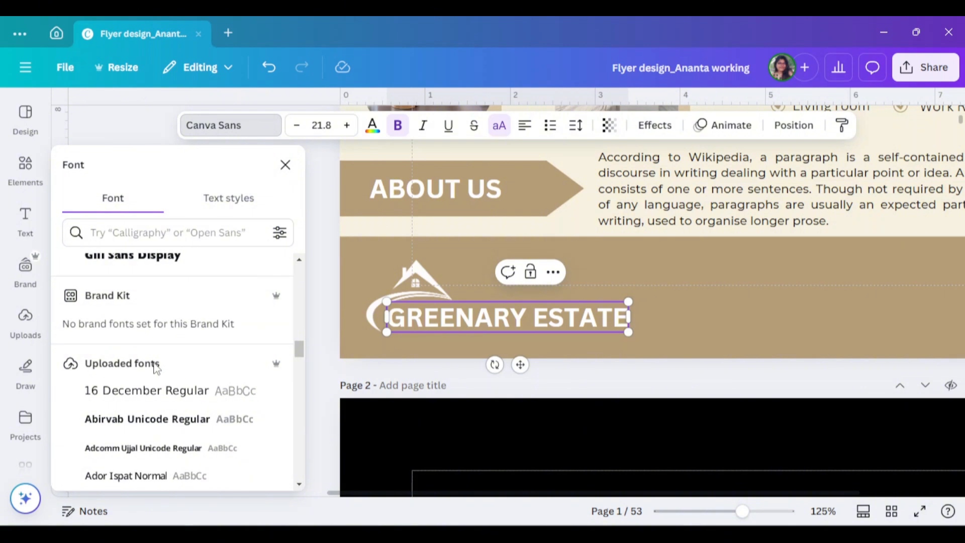
{"action": "scroll", "coordinate": [167, 341], "scroll_direction": "up", "scroll_amount": 3}
{"action": "left_click", "coordinate": [166, 329]}
{"action": "scroll", "coordinate": [162, 337], "scroll_direction": "up", "scroll_amount": 9}
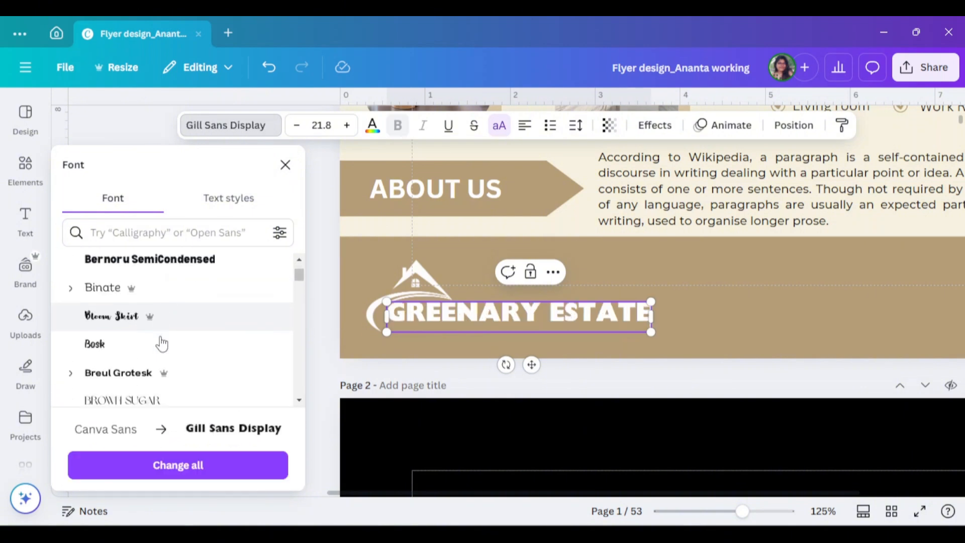
- Set the "GREENARY ESTATE" text to DM Serif Display and reduce its size to about 18.2
{"action": "scroll", "coordinate": [160, 337], "scroll_direction": "down", "scroll_amount": 3}
{"action": "left_click", "coordinate": [154, 307]}
{"action": "scroll", "coordinate": [151, 322], "scroll_direction": "down", "scroll_amount": 1}
{"action": "left_click", "coordinate": [152, 318]}
{"action": "left_click_drag", "start_coordinate": [609, 331], "coordinate": [572, 327]}
{"action": "left_click", "coordinate": [285, 165]}
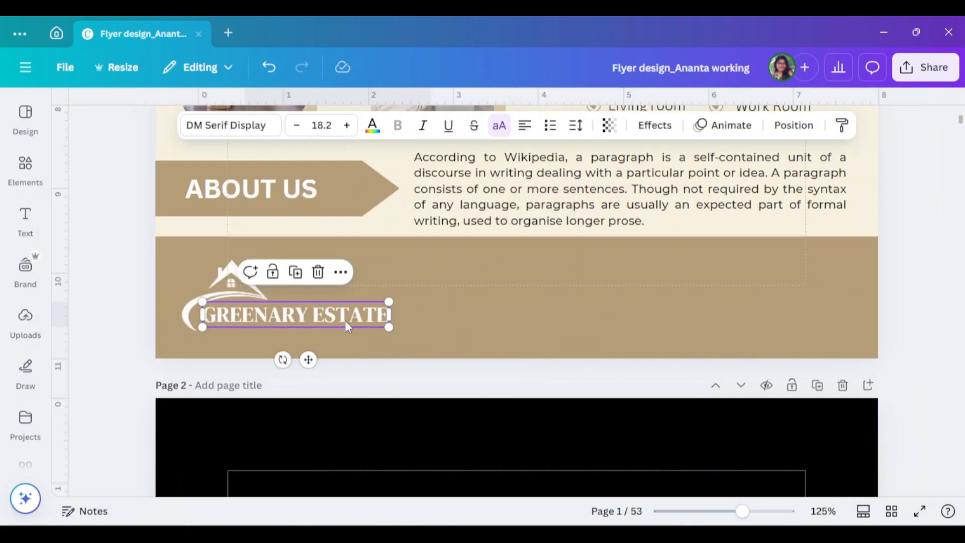
- Move the house logo and the "GREENARY ESTATE" text slightly up and left so they sit together in the footer
{"action": "left_click_drag", "start_coordinate": [344, 320], "coordinate": [342, 321]}
{"action": "left_click_drag", "start_coordinate": [232, 284], "coordinate": [225, 274]}
{"action": "left_click_drag", "start_coordinate": [305, 322], "coordinate": [295, 312]}
{"action": "left_click", "coordinate": [140, 261]}
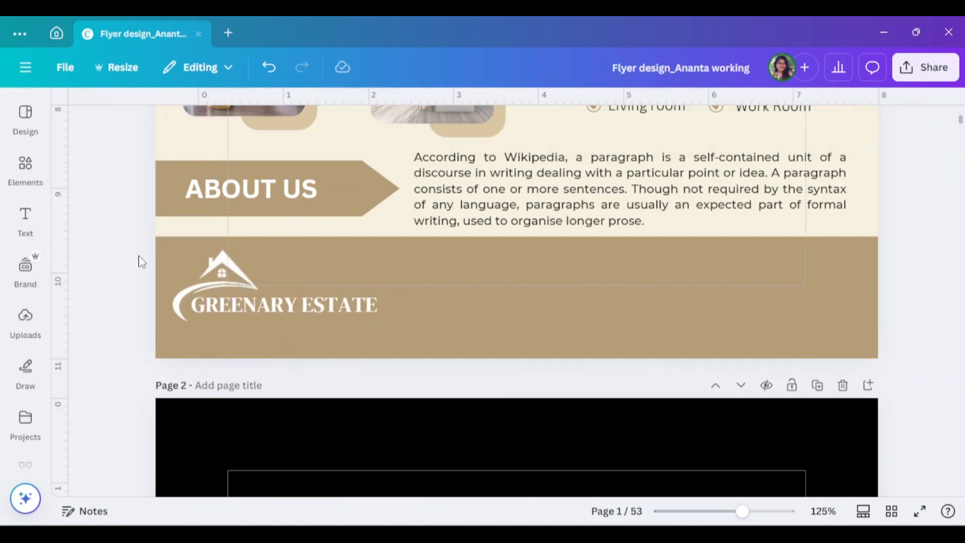
- Copy the "ABOUT US" text to the footer's right half, change it to "CONTACT DETAILS", and shrink it to about size 17.7
{"action": "left_click", "coordinate": [25, 220]}
{"action": "left_click", "coordinate": [523, 269]}
{"action": "left_click", "coordinate": [313, 190]}
{"action": "left_click_drag", "start_coordinate": [275, 192], "coordinate": [633, 263], "text": "alt"}
{"action": "double_click", "coordinate": [634, 262]}
{"action": "type", "text": "CONTACT DETAILS"}
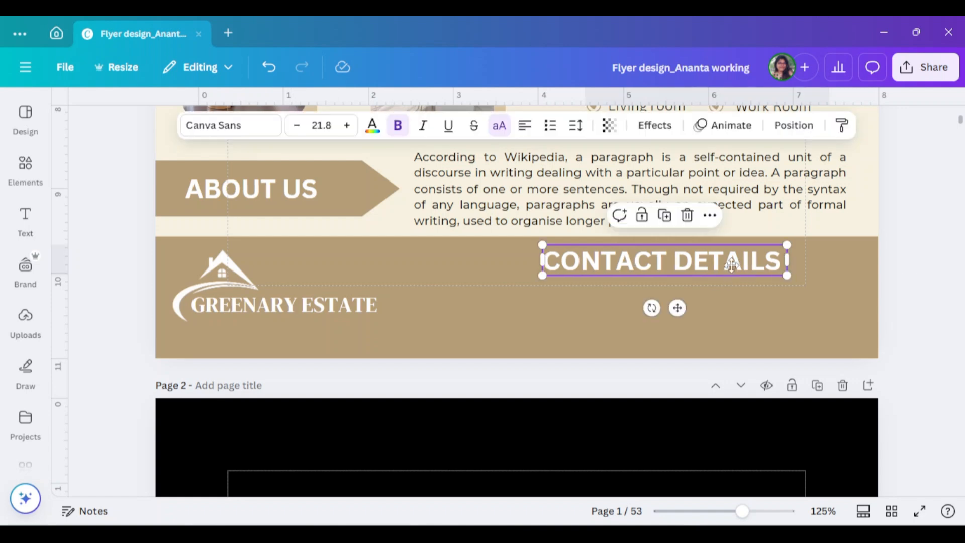
{"action": "left_click_drag", "start_coordinate": [787, 276], "coordinate": [741, 269]}
{"action": "left_click", "coordinate": [684, 307]}
{"action": "mouse_move", "coordinate": [721, 261]}
{"action": "left_mouse_down"}
{"action": "mouse_move", "coordinate": [683, 259]}
{"action": "mouse_move", "coordinate": [703, 261]}
{"action": "left_mouse_up"}
- Set the "ABOUT US" text to Montserrat and replace every Canva Sans text in the design with Montserrat
{"action": "scroll", "coordinate": [659, 258], "scroll_direction": "up", "scroll_amount": 1}
{"action": "left_click", "coordinate": [227, 260]}
{"action": "left_click", "coordinate": [230, 125]}
{"action": "scroll", "coordinate": [107, 319], "scroll_direction": "down", "scroll_amount": 6}
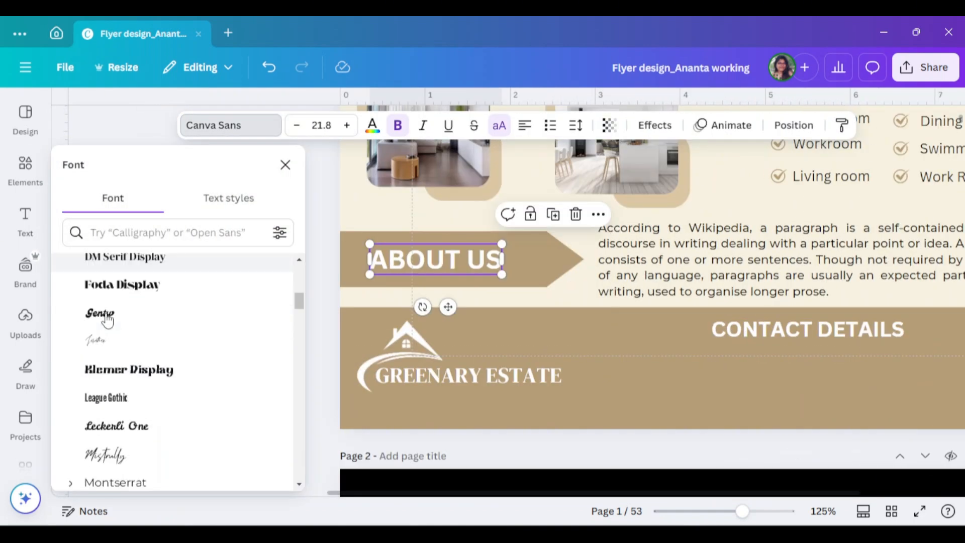
{"action": "scroll", "coordinate": [107, 317], "scroll_direction": "up", "scroll_amount": 5}
{"action": "scroll", "coordinate": [107, 318], "scroll_direction": "down", "scroll_amount": 8}
{"action": "left_click", "coordinate": [120, 334]}
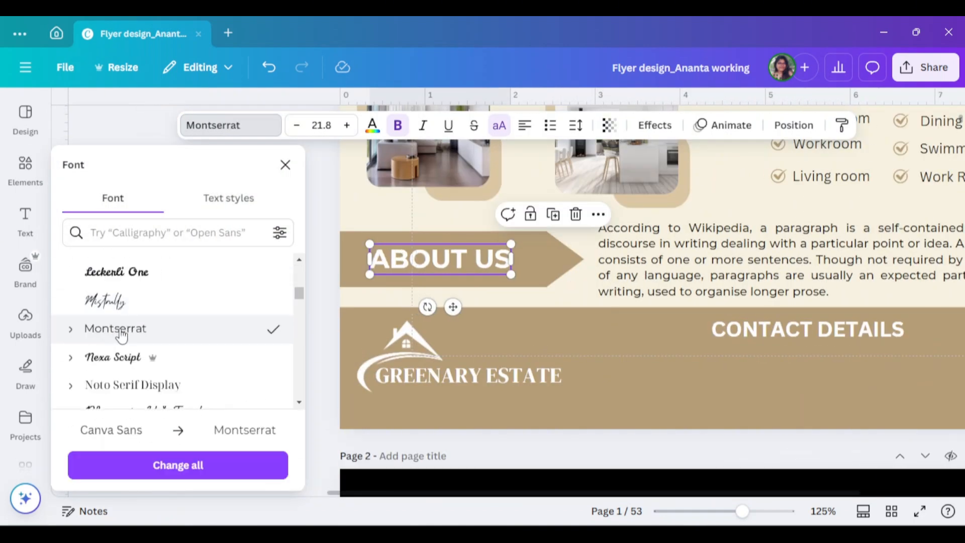
{"action": "left_click", "coordinate": [178, 465]}
- Shift the "CONTACT DETAILS" heading a little to the left in the footer
{"action": "scroll", "coordinate": [654, 251], "scroll_direction": "down", "scroll_amount": 3}
{"action": "left_click", "coordinate": [698, 190]}
{"action": "left_click_drag", "start_coordinate": [698, 190], "coordinate": [662, 193]}
- Search the elements for "Qr Code" and add the black square QR code graphic
{"action": "left_click", "coordinate": [26, 170]}
{"action": "left_click_drag", "start_coordinate": [186, 116], "coordinate": [95, 123]}
{"action": "key", "text": "BackSpace"}
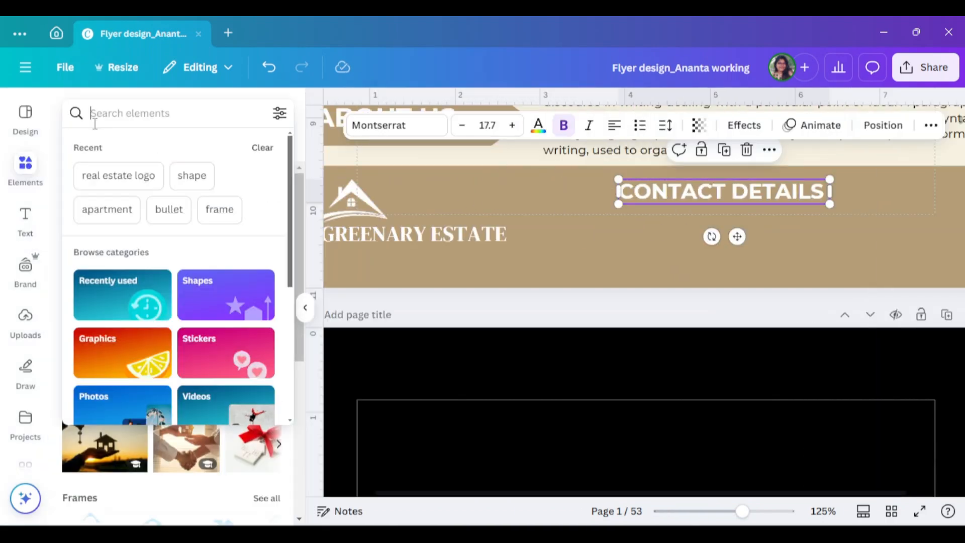
{"action": "type", "text": "Qr Code"}
{"action": "key", "text": "Return"}
{"action": "left_click", "coordinate": [93, 361]}
- Move the QR code to the right end of the footer and shrink it to fit within the tan band
{"action": "left_click", "coordinate": [305, 307]}
{"action": "scroll", "coordinate": [517, 301], "scroll_direction": "up", "scroll_amount": 10}
{"action": "left_click_drag", "start_coordinate": [516, 312], "coordinate": [806, 264]}
{"action": "scroll", "coordinate": [806, 264], "scroll_direction": "down", "scroll_amount": 8}
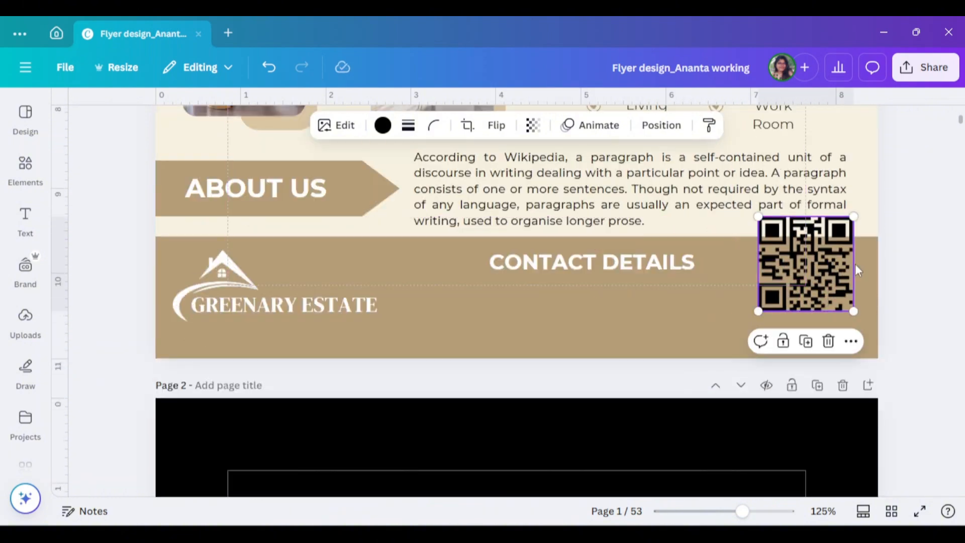
{"action": "left_click_drag", "start_coordinate": [854, 311], "coordinate": [828, 286]}
{"action": "left_click_drag", "start_coordinate": [815, 268], "coordinate": [828, 314]}
- Search the elements for "shape" and add the square shape to the page
{"action": "left_click", "coordinate": [25, 170]}
{"action": "left_click", "coordinate": [123, 116]}
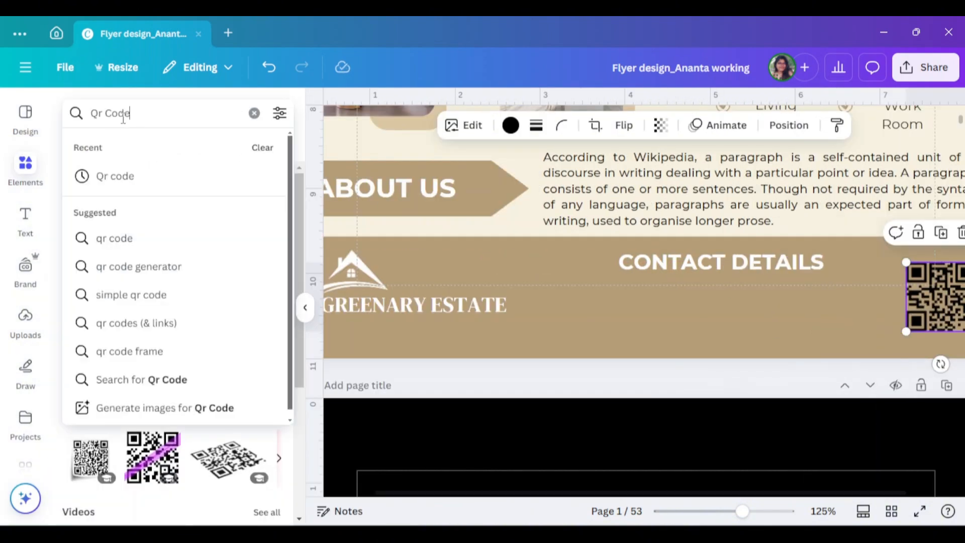
{"action": "key", "text": "BackSpace"}
{"action": "type", "text": "shape"}
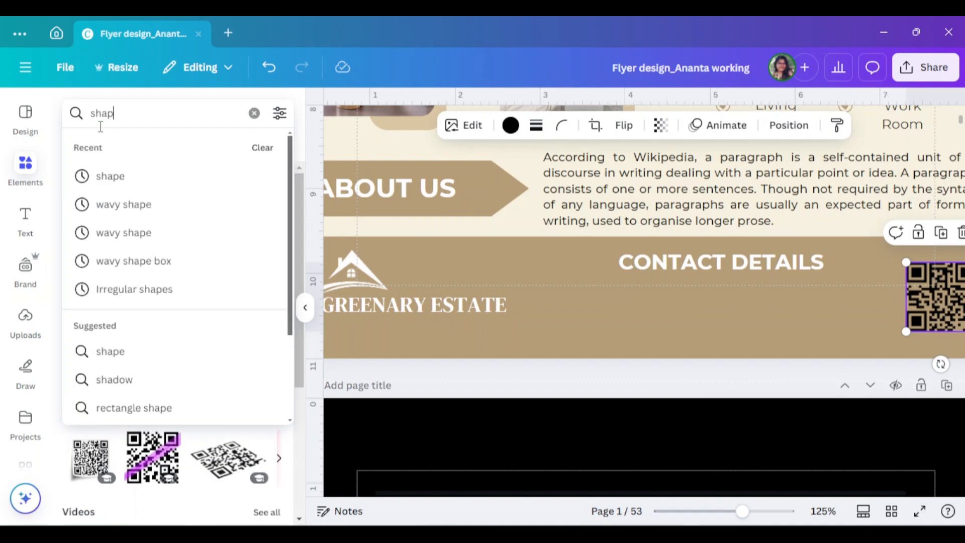
{"action": "key", "text": "Return"}
{"action": "left_click", "coordinate": [91, 254]}
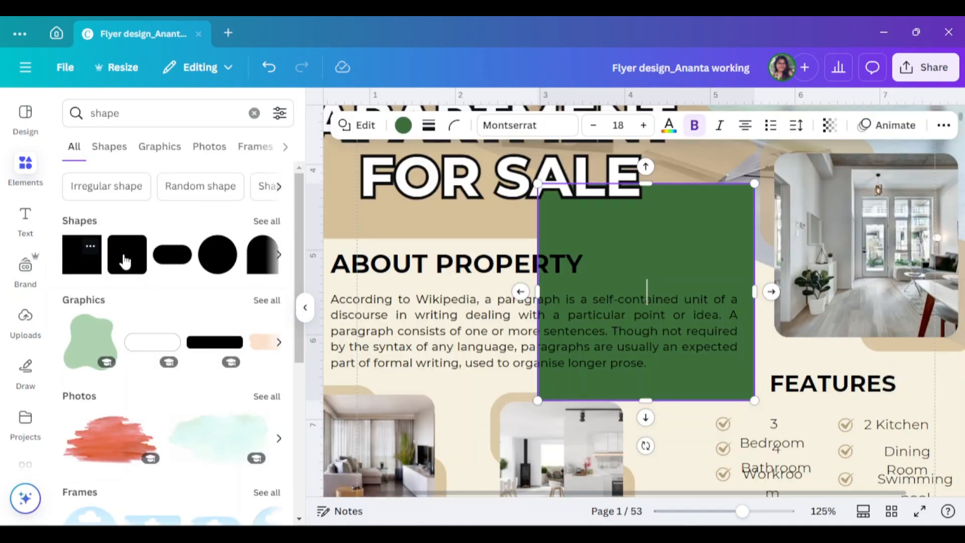
- Move the green square to the right end of the footer and shrink it to cover the QR code
{"action": "left_click", "coordinate": [307, 309]}
{"action": "scroll", "coordinate": [595, 266], "scroll_direction": "down", "scroll_amount": 2}
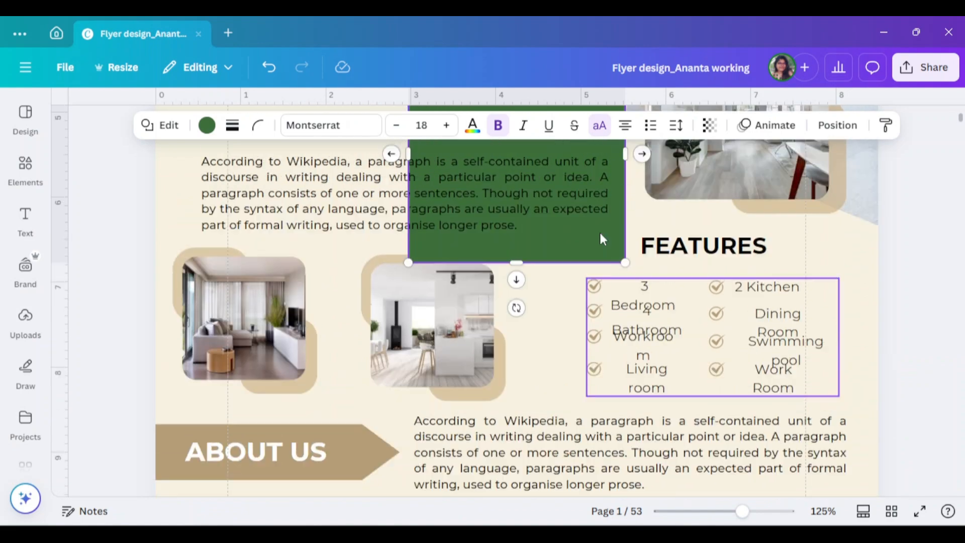
{"action": "scroll", "coordinate": [590, 216], "scroll_direction": "up", "scroll_amount": 1}
{"action": "left_click_drag", "start_coordinate": [581, 201], "coordinate": [854, 357]}
{"action": "scroll", "coordinate": [780, 301], "scroll_direction": "down", "scroll_amount": 3}
{"action": "left_click_drag", "start_coordinate": [898, 485], "coordinate": [826, 435]}
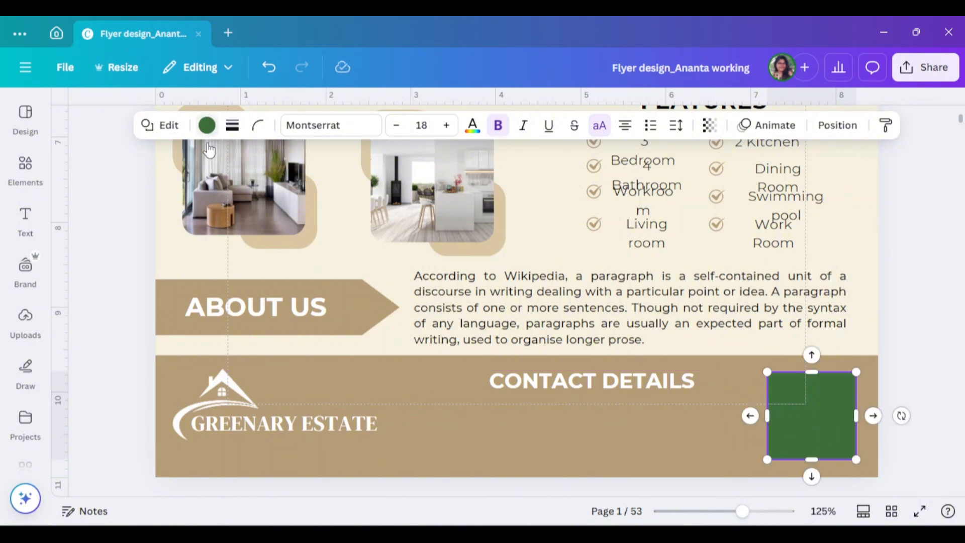
- Fill the square over the QR code with white
{"action": "left_click", "coordinate": [206, 125]}
{"action": "scroll", "coordinate": [150, 327], "scroll_direction": "down", "scroll_amount": 10}
{"action": "left_click", "coordinate": [230, 333]}
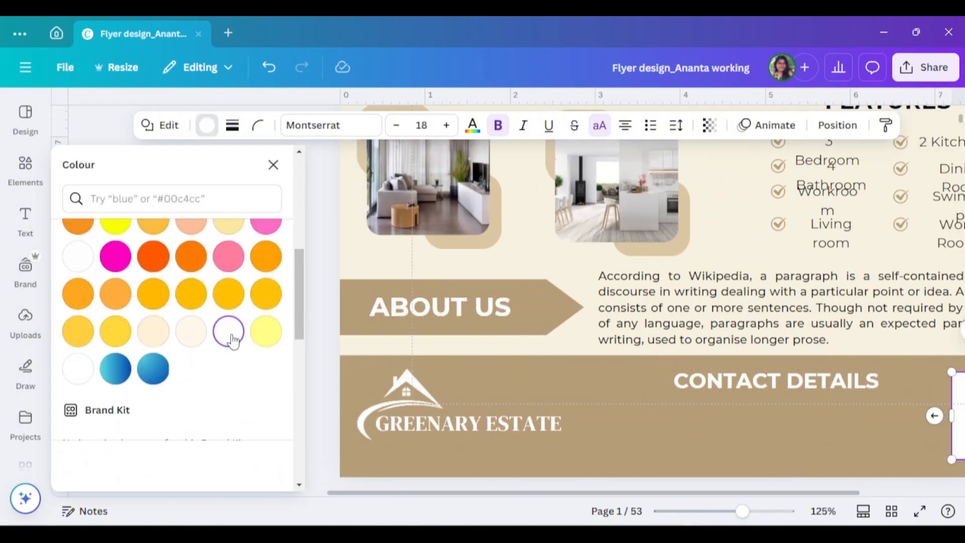
{"action": "left_click", "coordinate": [273, 165]}
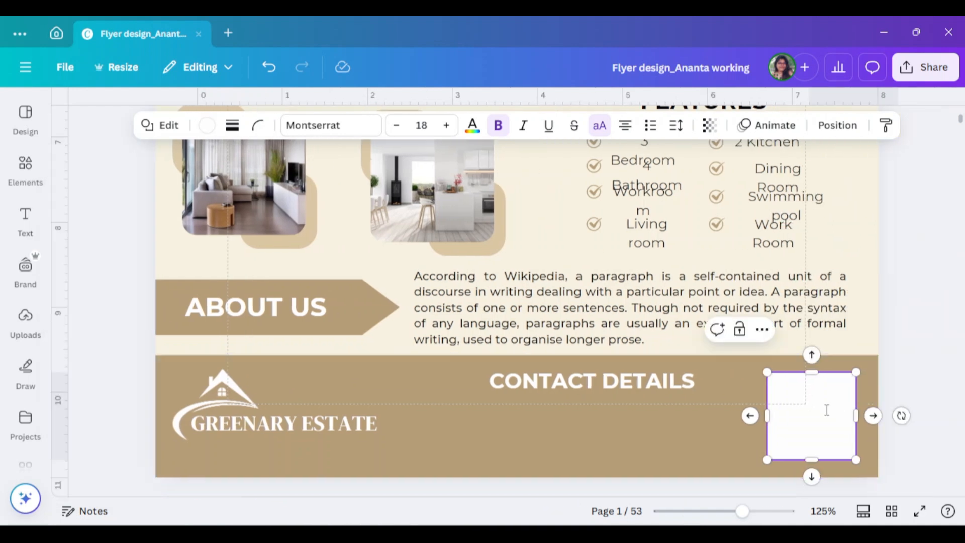
- Try to send the white square to the back of the page and undo that layer change
{"action": "right_click", "coordinate": [826, 410]}
{"action": "left_click", "coordinate": [874, 412]}
{"action": "left_click", "coordinate": [824, 415]}
{"action": "right_click", "coordinate": [822, 415]}
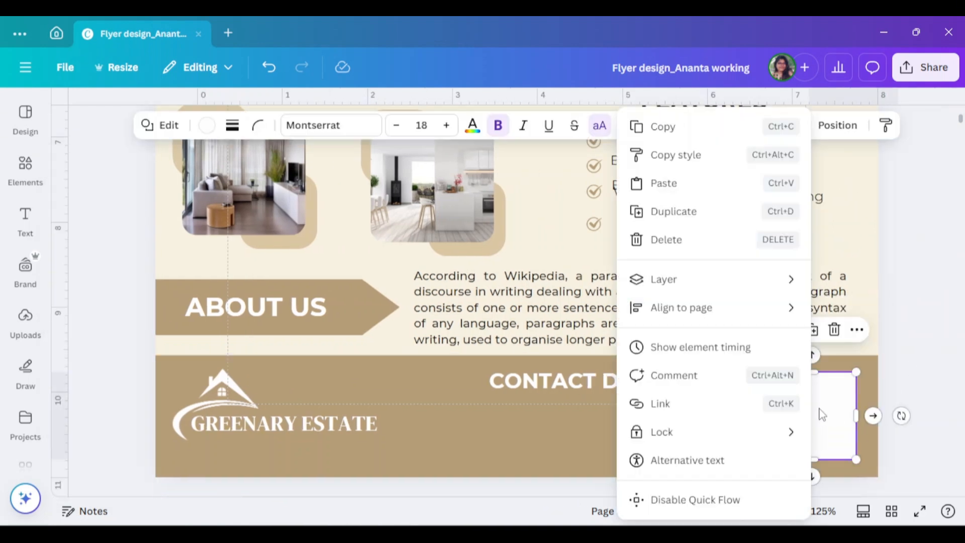
{"action": "left_click", "coordinate": [950, 373]}
{"action": "scroll", "coordinate": [950, 375], "scroll_direction": "down", "scroll_amount": 3}
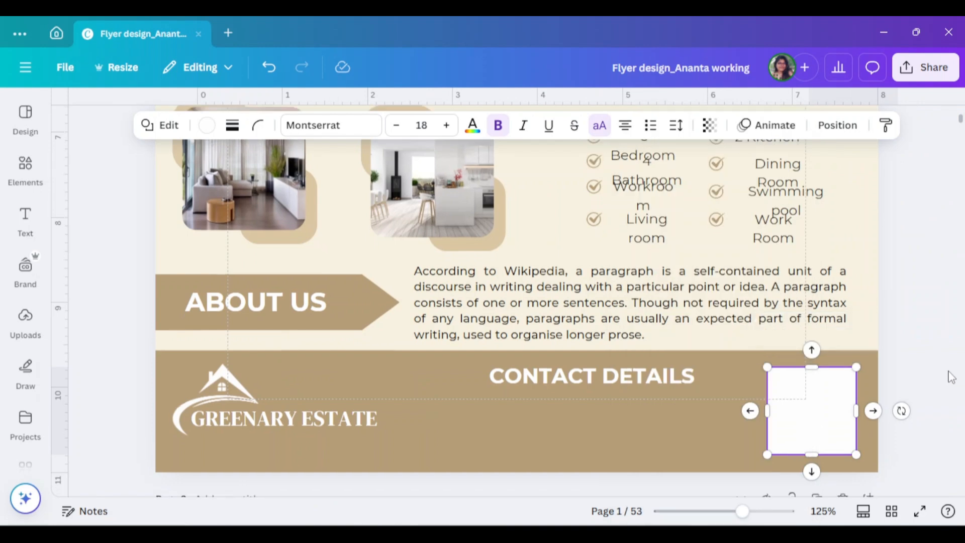
{"action": "left_click", "coordinate": [949, 374]}
{"action": "right_click", "coordinate": [837, 293]}
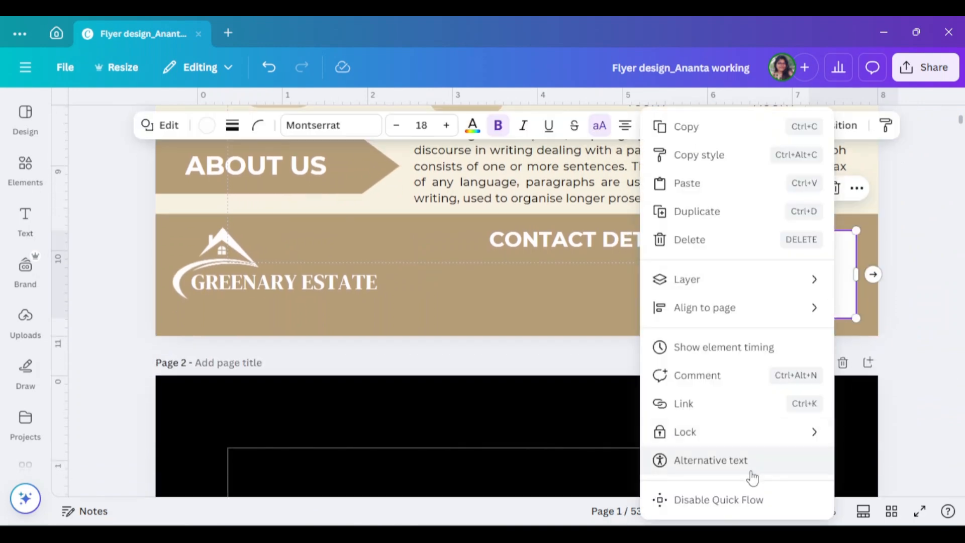
{"action": "mouse_move", "coordinate": [723, 286]}
{"action": "left_click", "coordinate": [485, 365]}
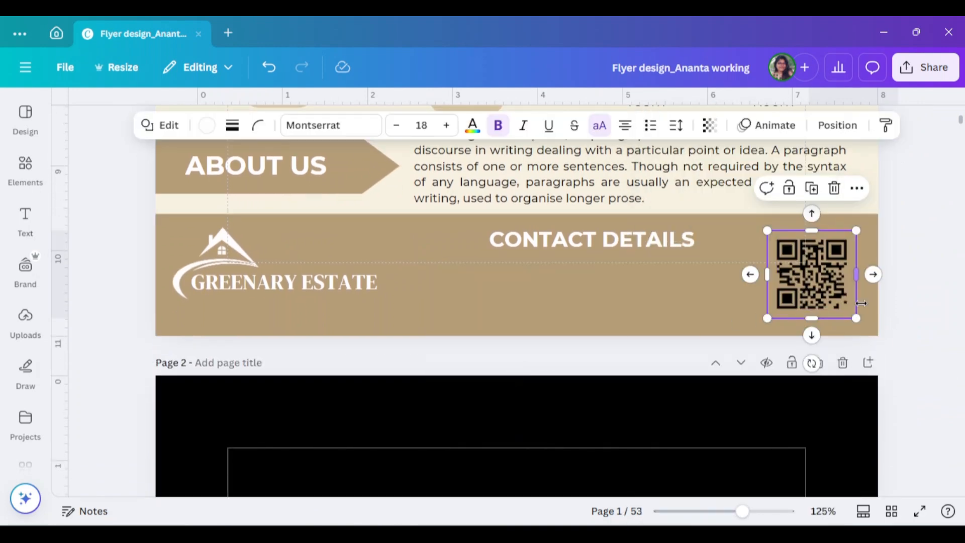
{"action": "key", "text": "ctrl+z"}
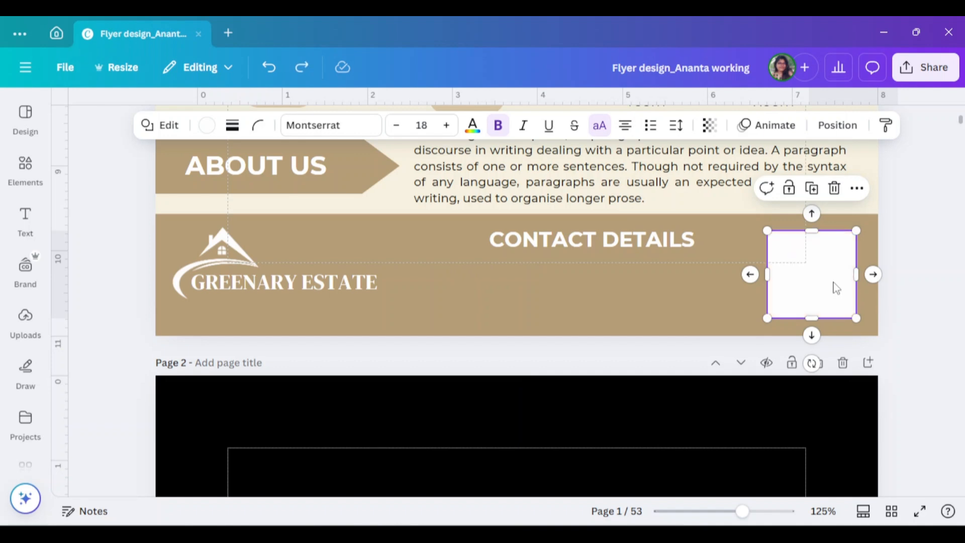
- Send the white square backward one layer so it sits behind the QR code
{"action": "right_click", "coordinate": [835, 288]}
{"action": "mouse_move", "coordinate": [743, 290]}
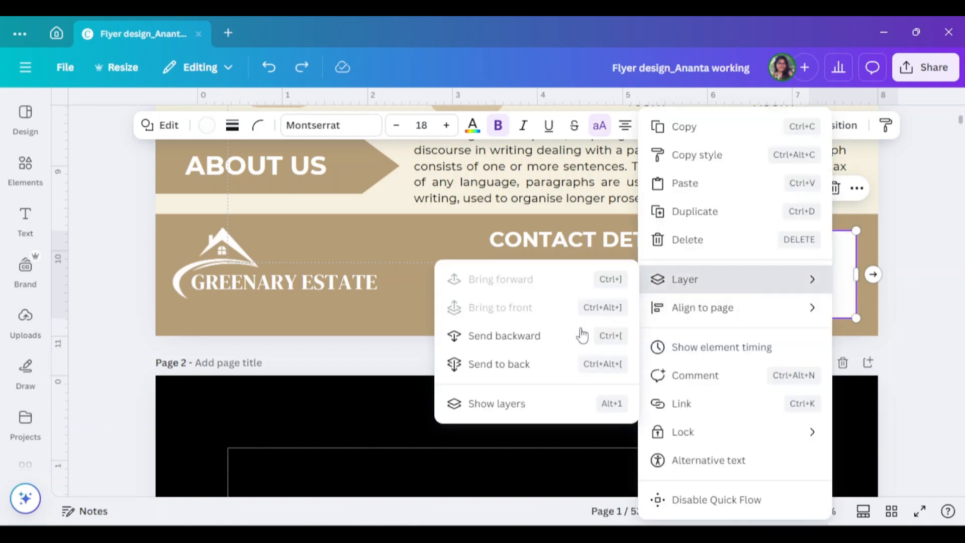
{"action": "left_click", "coordinate": [582, 334]}
{"action": "left_click", "coordinate": [923, 296]}
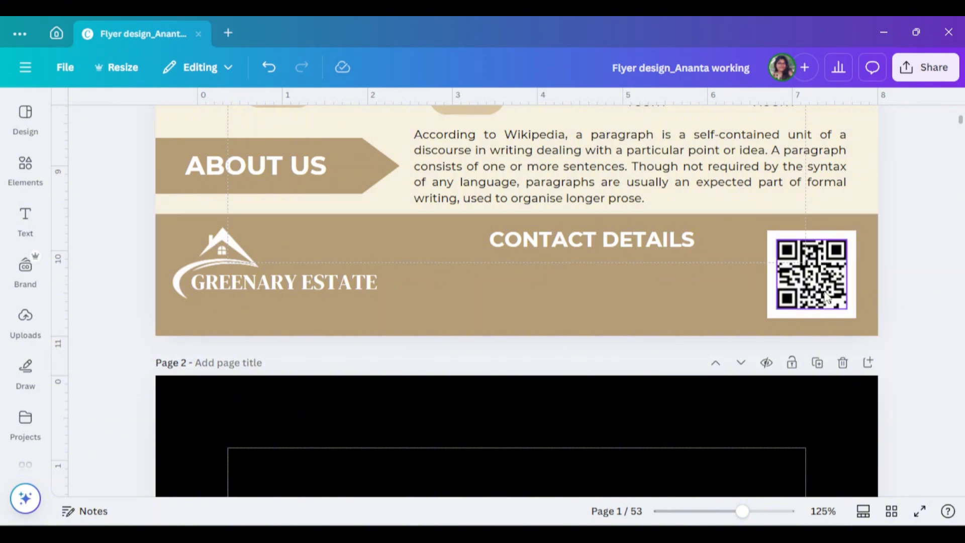
- Enlarge the QR code slightly and centre it within the white square
{"action": "left_click", "coordinate": [843, 305]}
{"action": "left_click_drag", "start_coordinate": [846, 308], "coordinate": [834, 282]}
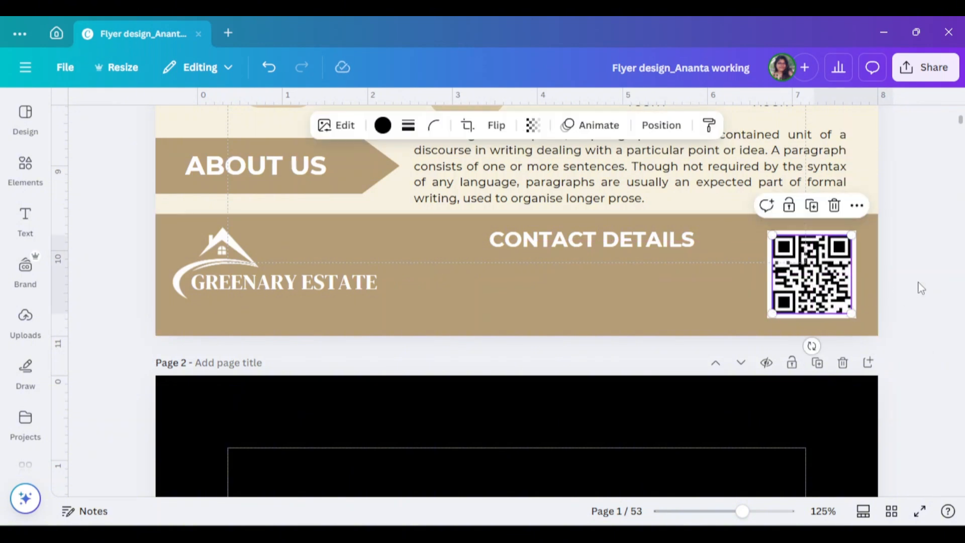
{"action": "left_click", "coordinate": [88, 340]}
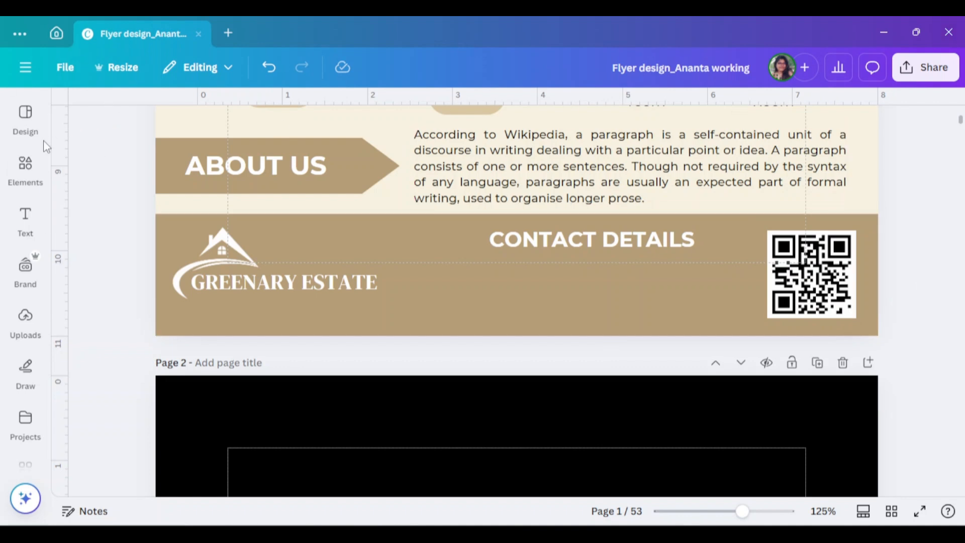
- Search the elements for "phone" and add the black outlined circle phone graphic
{"action": "left_click", "coordinate": [25, 166]}
{"action": "left_click", "coordinate": [67, 116]}
{"action": "key", "text": "BackSpace"}
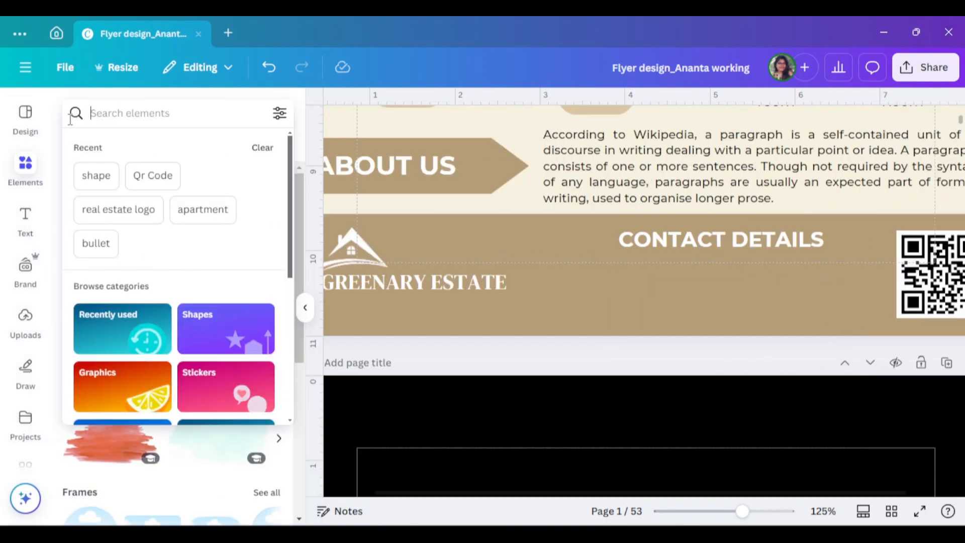
{"action": "type", "text": "phone"}
{"action": "key", "text": "Return"}
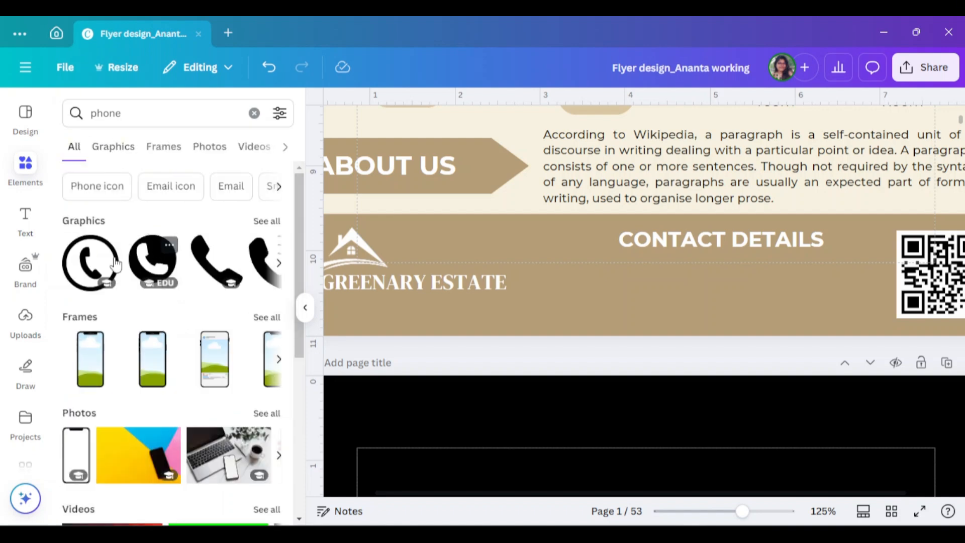
{"action": "left_click", "coordinate": [107, 265]}
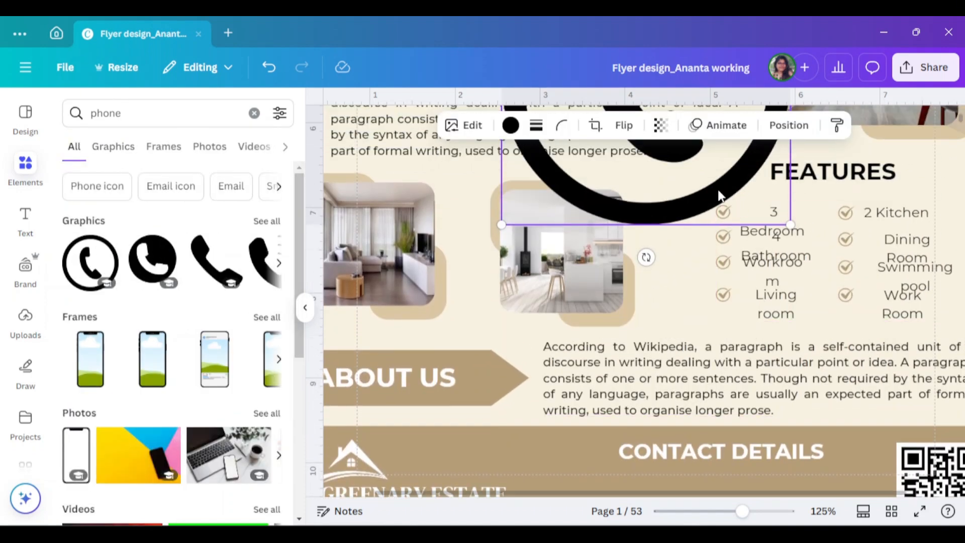
- Shrink the phone graphic to a small icon and place it in the footer, below and left of the "CONTACT DETAILS" heading
{"action": "scroll", "coordinate": [689, 305], "scroll_direction": "down", "scroll_amount": 4}
{"action": "left_click_drag", "start_coordinate": [689, 303], "coordinate": [689, 308]}
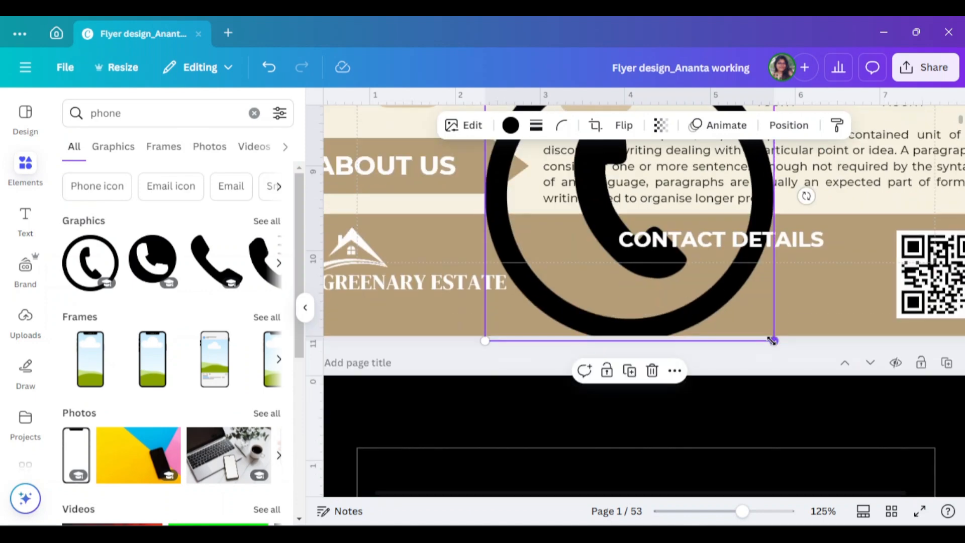
{"action": "left_click_drag", "start_coordinate": [773, 341], "coordinate": [611, 223]}
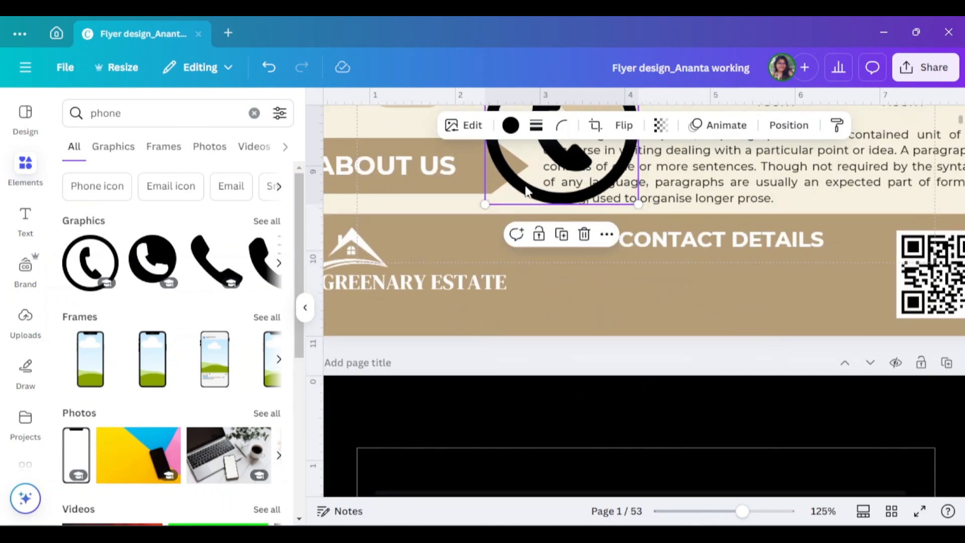
{"action": "left_click_drag", "start_coordinate": [526, 191], "coordinate": [559, 360]}
{"action": "left_click_drag", "start_coordinate": [668, 373], "coordinate": [588, 272]}
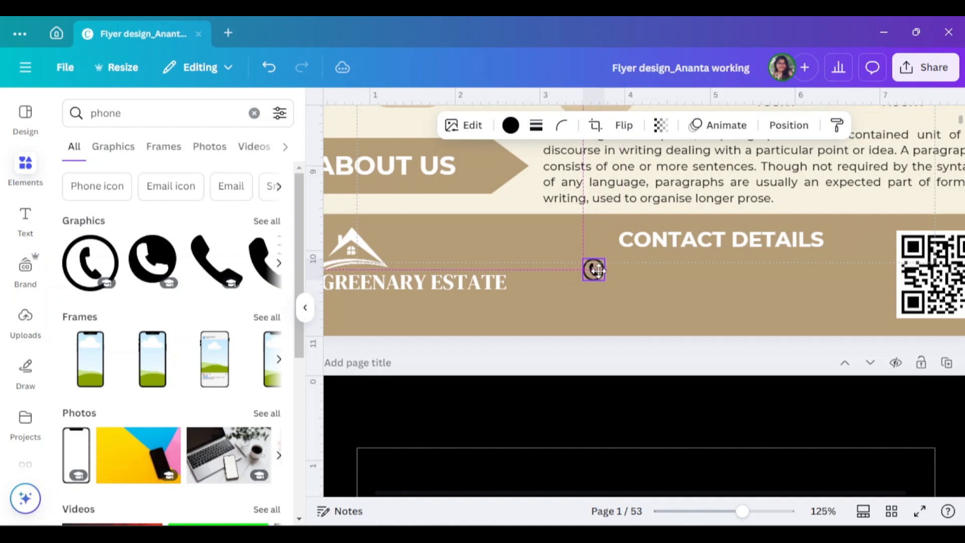
{"action": "left_click_drag", "start_coordinate": [598, 271], "coordinate": [597, 271]}
- Search the elements for "email", show all matching graphics and add the bold outlined envelope
{"action": "left_click", "coordinate": [88, 120]}
{"action": "type", "text": "email"}
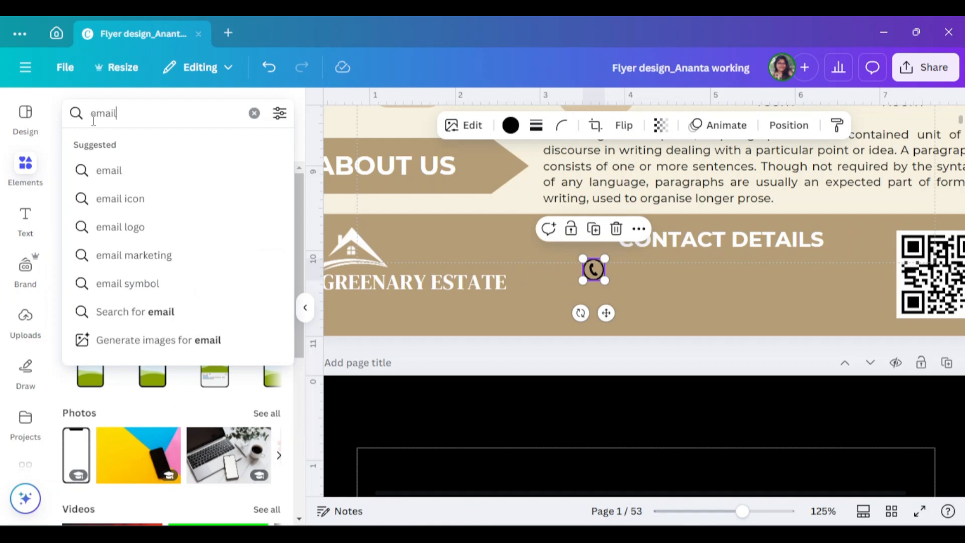
{"action": "key", "text": "Return"}
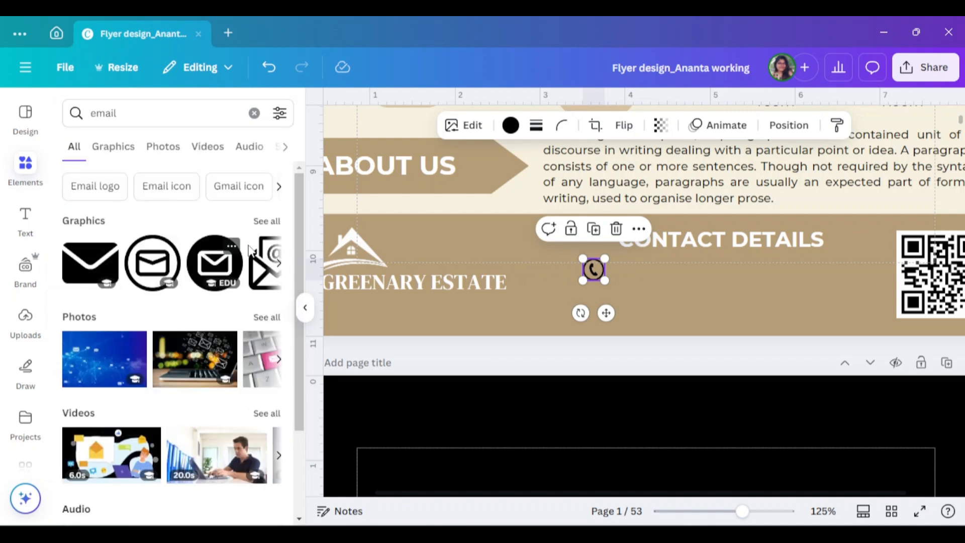
{"action": "left_click", "coordinate": [272, 226]}
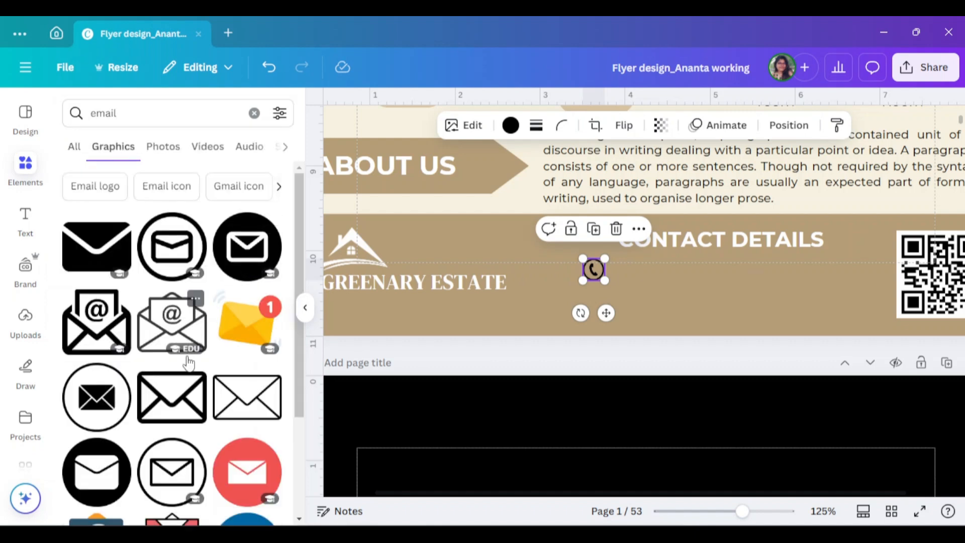
{"action": "scroll", "coordinate": [188, 362], "scroll_direction": "down", "scroll_amount": 2}
{"action": "left_click", "coordinate": [194, 347]}
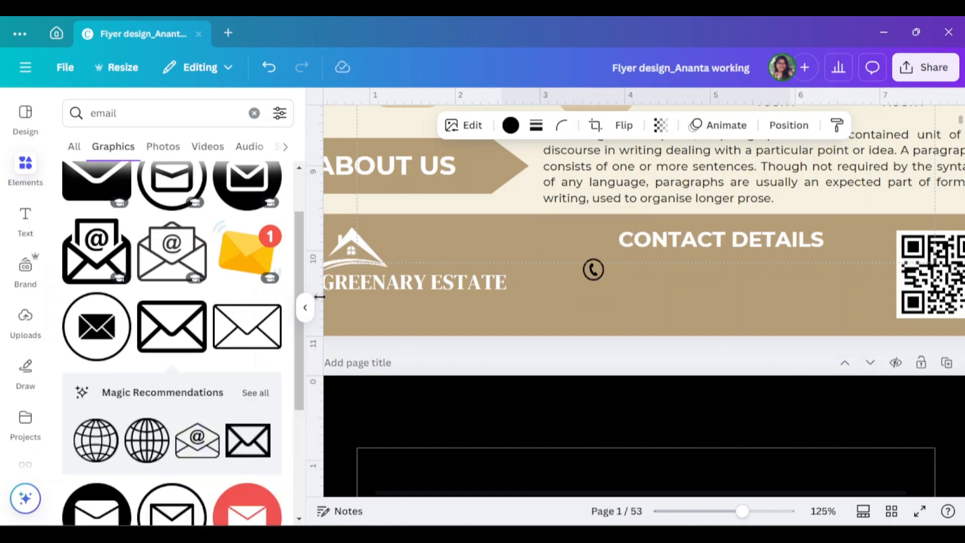
- Shrink the envelope graphic to icon size and place it directly beneath the phone icon in the footer
{"action": "left_click", "coordinate": [305, 307]}
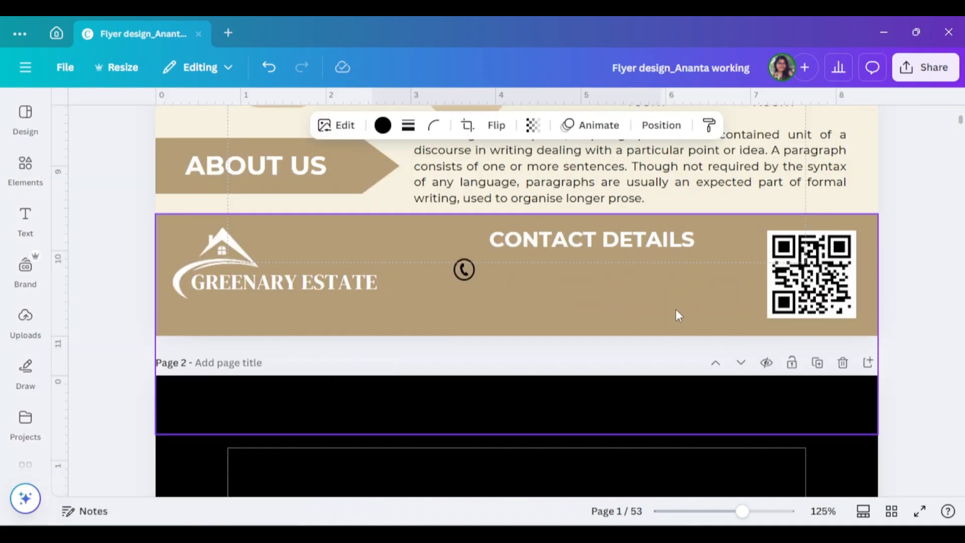
{"action": "scroll", "coordinate": [675, 309], "scroll_direction": "up", "scroll_amount": 5}
{"action": "scroll", "coordinate": [703, 311], "scroll_direction": "up", "scroll_amount": 1}
{"action": "left_click_drag", "start_coordinate": [643, 221], "coordinate": [467, 373]}
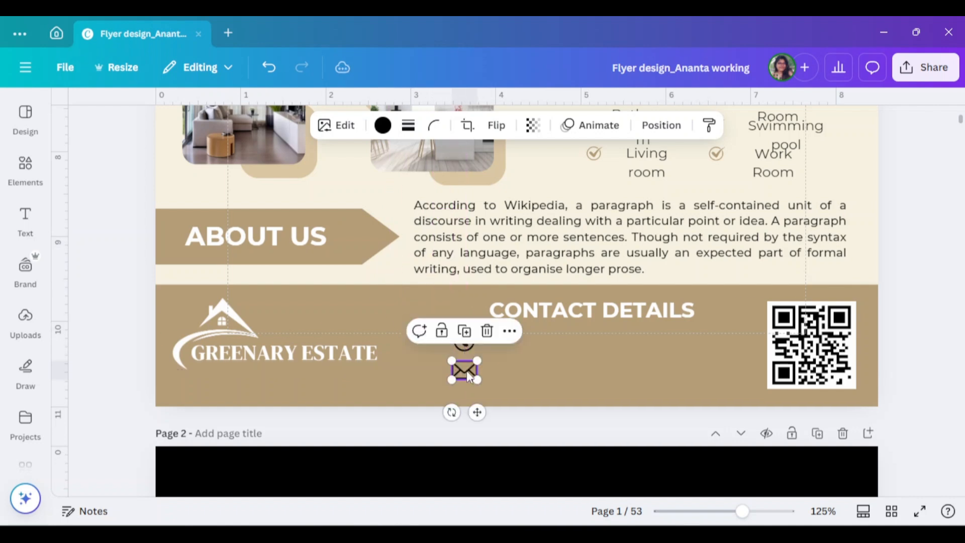
{"action": "left_click", "coordinate": [463, 341]}
{"action": "left_click", "coordinate": [466, 316]}
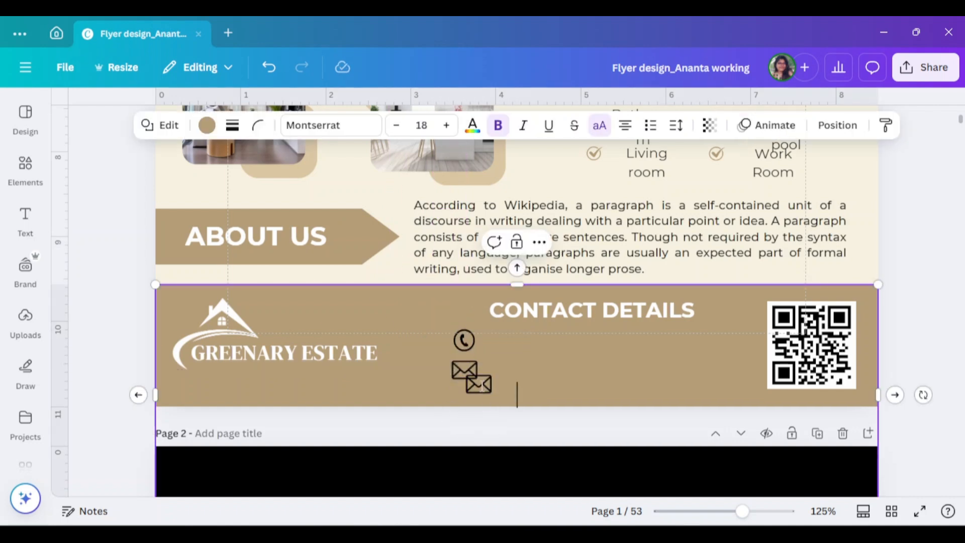
{"action": "left_click", "coordinate": [484, 386]}
{"action": "key", "text": "Delete"}
- Recolour the phone and envelope icons white and nudge the envelope into line under the phone icon
{"action": "left_click", "coordinate": [464, 340]}
{"action": "left_click", "coordinate": [383, 125]}
{"action": "scroll", "coordinate": [222, 345], "scroll_direction": "down", "scroll_amount": 5}
{"action": "left_click", "coordinate": [266, 331]}
{"action": "left_click", "coordinate": [649, 370]}
{"action": "left_click", "coordinate": [266, 331]}
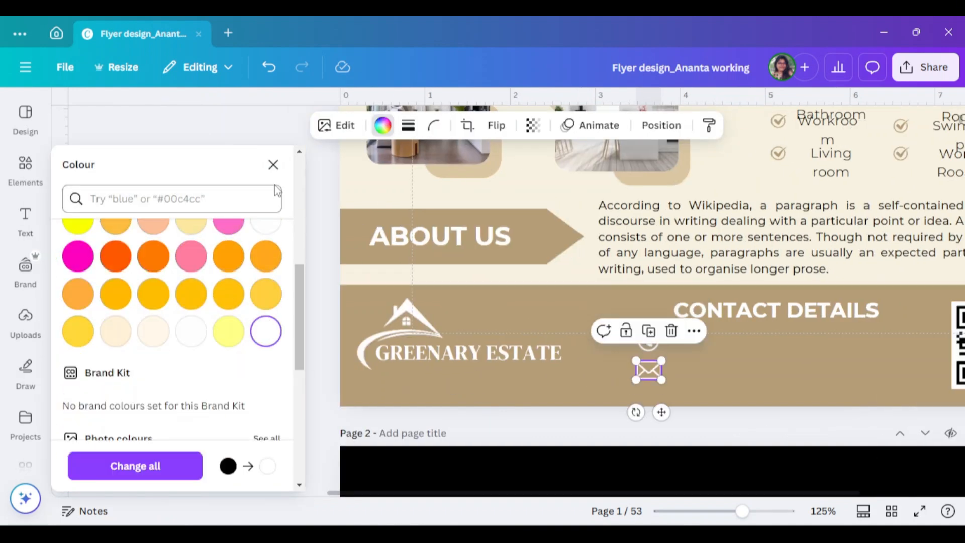
{"action": "left_click", "coordinate": [273, 164]}
{"action": "left_click_drag", "start_coordinate": [464, 371], "coordinate": [465, 371]}
{"action": "left_click", "coordinate": [463, 346]}
- Widen the text boxes in the first features column so that each feature fits on a single line
{"action": "scroll", "coordinate": [684, 188], "scroll_direction": "up", "scroll_amount": 3}
{"action": "left_click", "coordinate": [661, 230]}
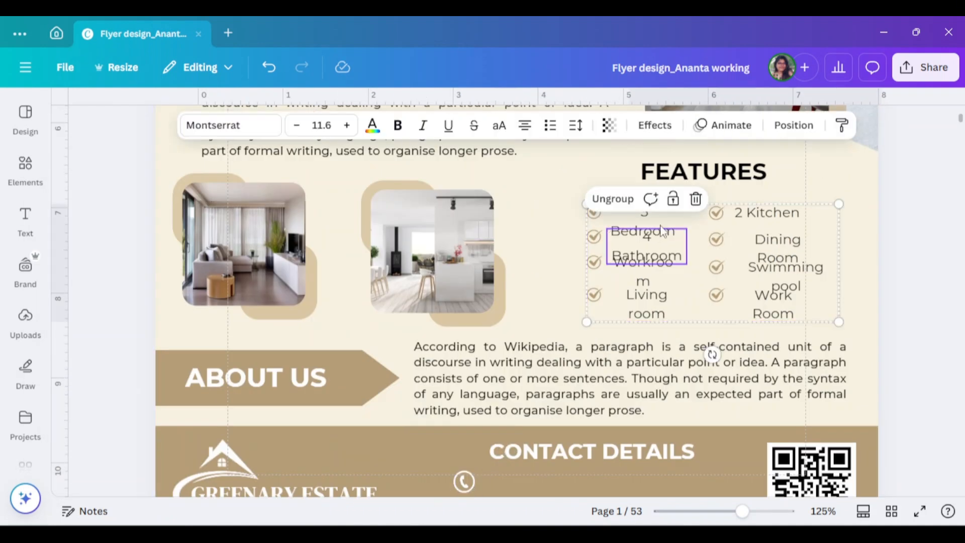
{"action": "left_click", "coordinate": [665, 222]}
{"action": "left_click", "coordinate": [668, 251]}
{"action": "left_click_drag", "start_coordinate": [686, 222], "coordinate": [696, 272]}
{"action": "left_click", "coordinate": [669, 274]}
{"action": "left_click", "coordinate": [669, 304]}
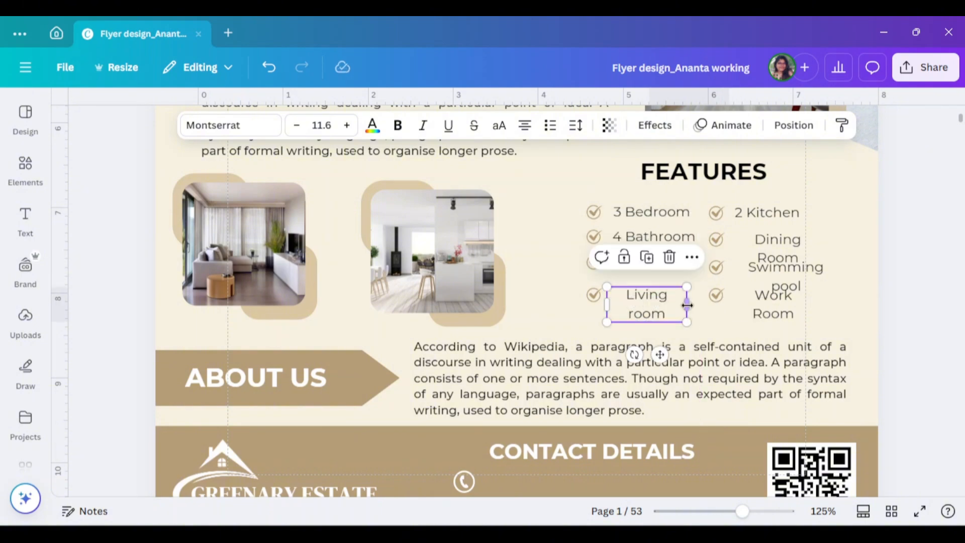
{"action": "left_click_drag", "start_coordinate": [686, 305], "coordinate": [696, 305]}
- Widen the "Dining Room", "Swimming pool" and "Work Room" text boxes so that each fits on one line
{"action": "left_click", "coordinate": [778, 249]}
{"action": "left_click", "coordinate": [785, 276]}
{"action": "left_click_drag", "start_coordinate": [815, 248], "coordinate": [855, 276]}
{"action": "left_click", "coordinate": [773, 305]}
{"action": "left_click_drag", "start_coordinate": [814, 304], "coordinate": [830, 304]}
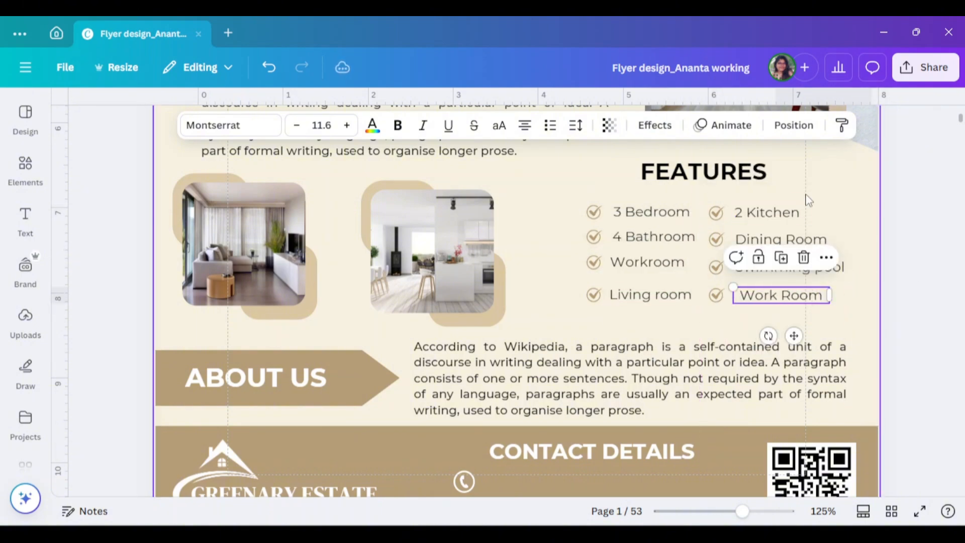
- Left-align the texts of the second features column and narrow the "Work Room" box to fit its text
{"action": "left_click", "coordinate": [794, 125]}
{"action": "left_click_drag", "start_coordinate": [806, 195], "coordinate": [814, 310]}
{"action": "left_click", "coordinate": [273, 164]}
{"action": "left_click", "coordinate": [905, 273]}
{"action": "scroll", "coordinate": [905, 274], "scroll_direction": "down", "scroll_amount": 2}
{"action": "left_click", "coordinate": [781, 225]}
{"action": "left_click_drag", "start_coordinate": [830, 225], "coordinate": [824, 232]}
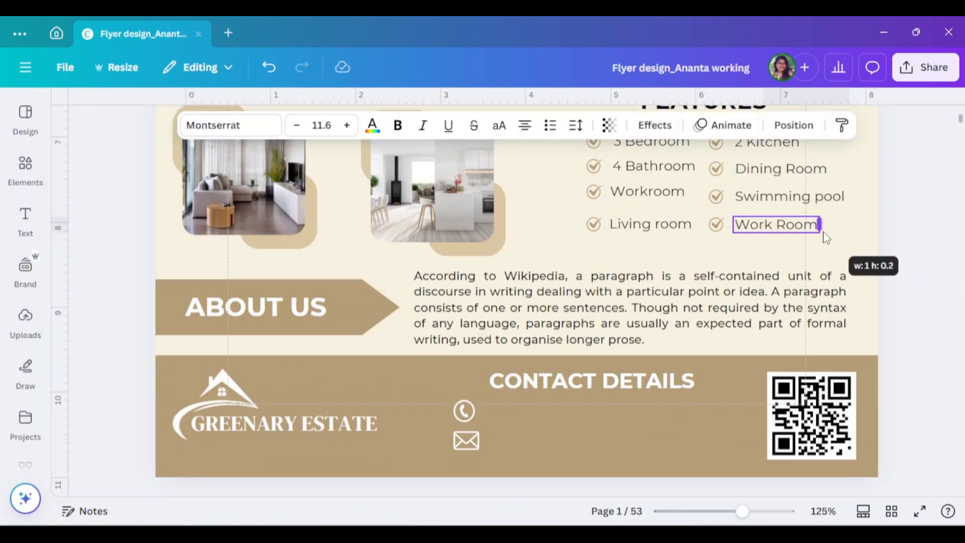
{"action": "scroll", "coordinate": [818, 242], "scroll_direction": "up", "scroll_amount": 3}
{"action": "left_click_drag", "start_coordinate": [900, 252], "coordinate": [734, 358]}
{"action": "left_click", "coordinate": [793, 125]}
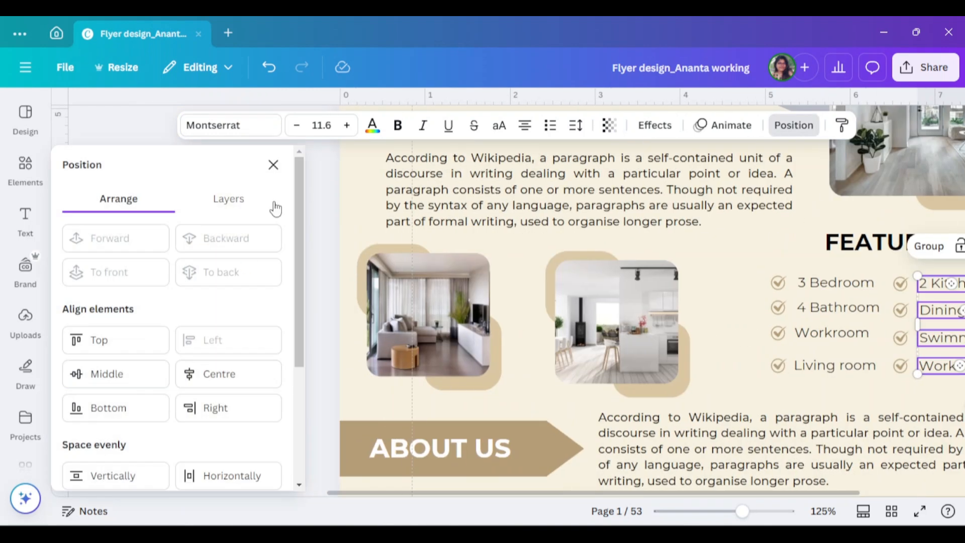
{"action": "left_click", "coordinate": [273, 165]}
- Left-align the texts of the first features column and trim the boxes to fit their text
{"action": "left_click_drag", "start_coordinate": [616, 259], "coordinate": [633, 389]}
{"action": "left_click", "coordinate": [793, 125]}
{"action": "left_click", "coordinate": [273, 164]}
{"action": "left_click_drag", "start_coordinate": [700, 325], "coordinate": [695, 283]}
{"action": "left_click", "coordinate": [857, 315]}
{"action": "left_click", "coordinate": [671, 307]}
{"action": "left_click", "coordinate": [671, 284]}
{"action": "left_click", "coordinate": [922, 345]}
- Add a text line beside the phone icon in the footer and enter the contact phone number
{"action": "scroll", "coordinate": [922, 345], "scroll_direction": "down", "scroll_amount": 3}
{"action": "scroll", "coordinate": [922, 345], "scroll_direction": "up", "scroll_amount": 1}
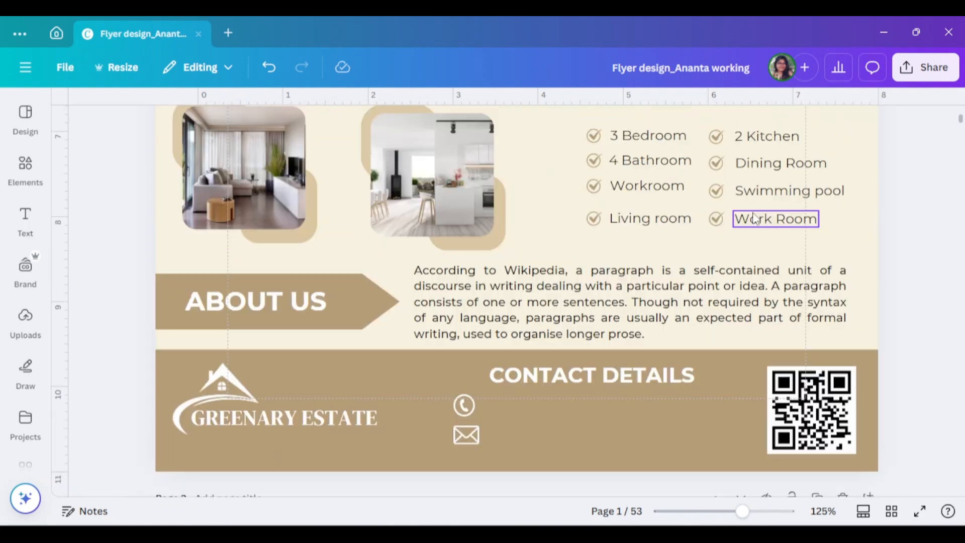
{"action": "left_click_drag", "start_coordinate": [769, 222], "coordinate": [550, 440]}
{"action": "key", "text": "Delete"}
{"action": "right_click", "coordinate": [548, 414]}
{"action": "left_click", "coordinate": [537, 417]}
{"action": "double_click", "coordinate": [540, 410]}
- Set the phone number text to non-bold Montserrat at size 14.7
{"action": "left_click", "coordinate": [398, 126]}
{"action": "triple_click", "coordinate": [302, 129]}
{"action": "triple_click", "coordinate": [303, 129]}
{"action": "double_click", "coordinate": [303, 129]}
{"action": "left_click", "coordinate": [352, 133]}
{"action": "double_click", "coordinate": [352, 132]}
{"action": "double_click", "coordinate": [352, 132]}
{"action": "left_click", "coordinate": [398, 127]}
- Add a text line beside the envelope icon in the footer and enter the contact e-mail in lowercase
{"action": "double_click", "coordinate": [550, 440]}
{"action": "type", "text": "GRE"}
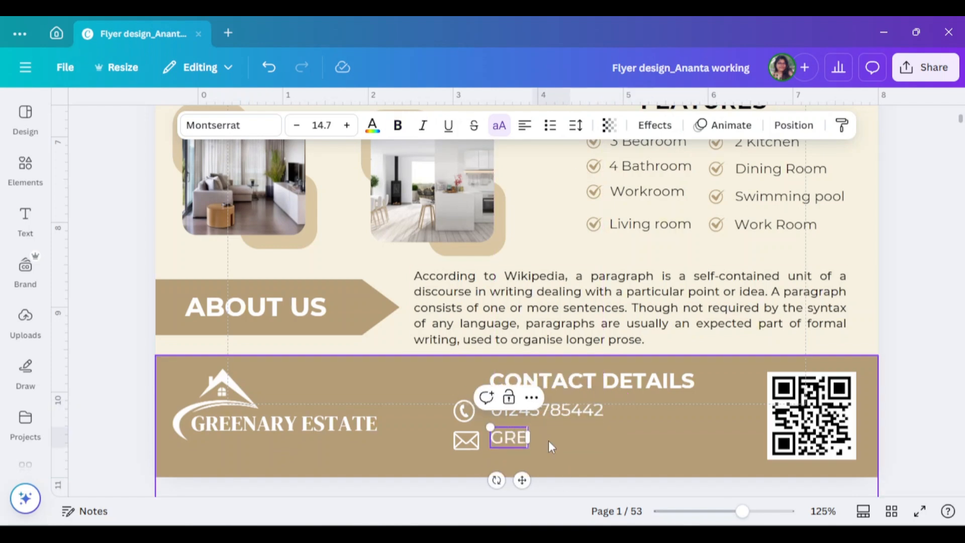
{"action": "type", "text": "E"}
{"action": "key", "text": "BackSpace"}
{"action": "key", "text": "BackSpace"}
{"action": "key", "text": "BackSpace"}
{"action": "key", "text": "BackSpace"}
{"action": "left_click", "coordinate": [499, 125]}
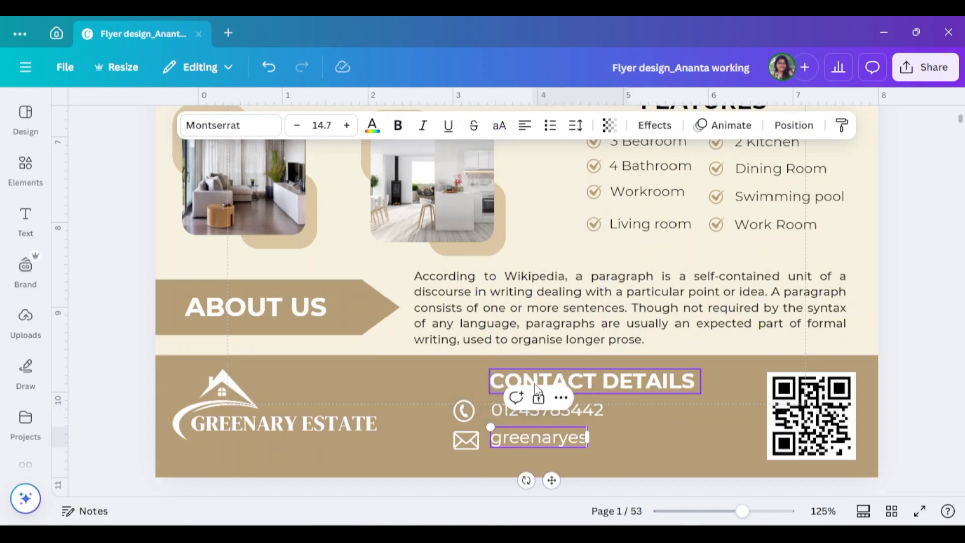
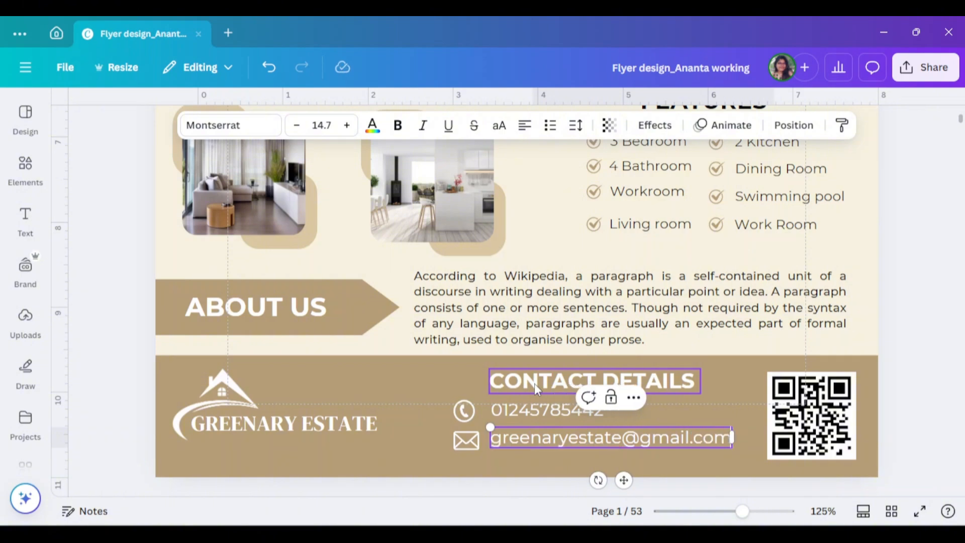
- Select the footer's phone number and e-mail texts together and open their alignment settings
{"action": "left_click", "coordinate": [464, 411]}
{"action": "left_click", "coordinate": [547, 410], "text": "shift"}
{"action": "left_click", "coordinate": [823, 125]}
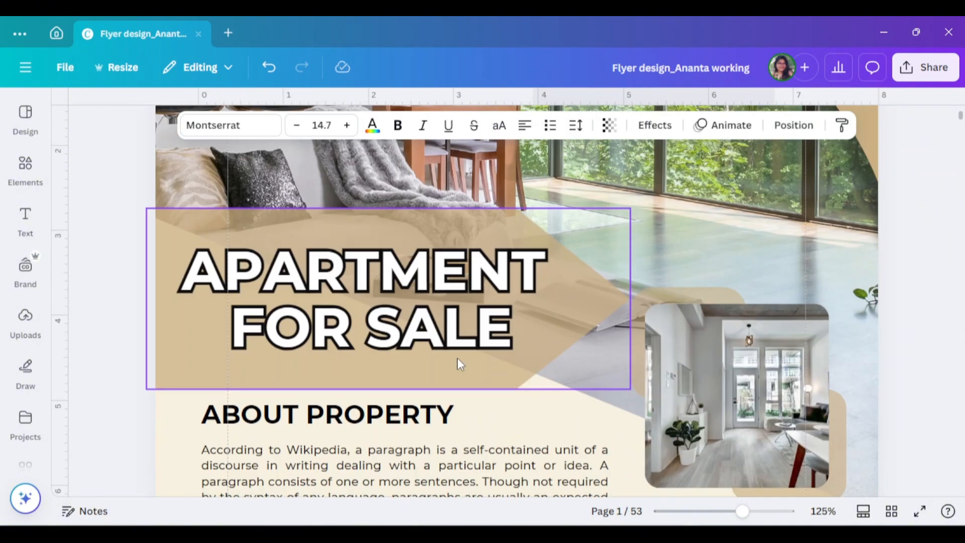
- Recolour the flyer's upper-right corner shape and the "APARTMENT FOR SALE" banner light green
{"action": "scroll", "coordinate": [457, 358], "scroll_direction": "up", "scroll_amount": 2}
{"action": "left_click_drag", "start_coordinate": [742, 511], "coordinate": [716, 511]}
{"action": "left_click", "coordinate": [666, 209]}
{"action": "left_click", "coordinate": [383, 125]}
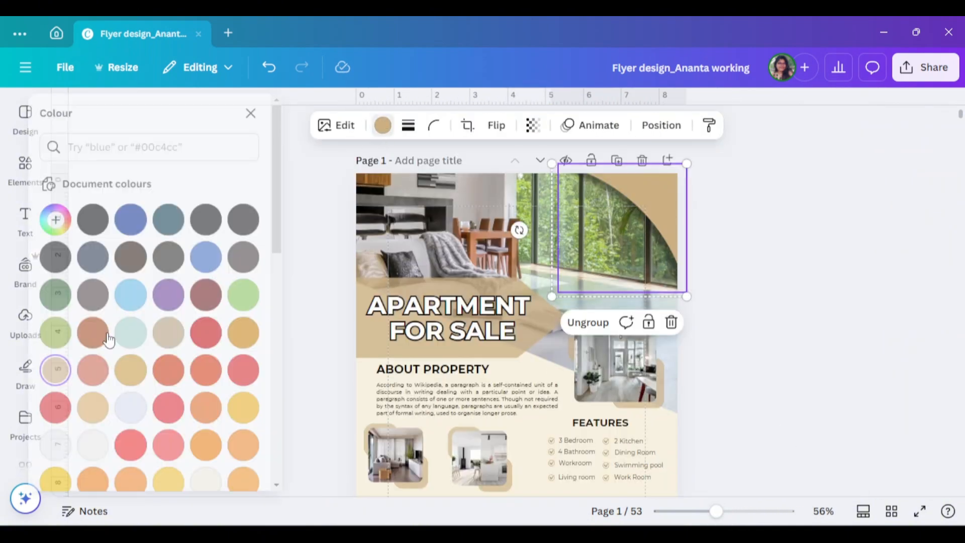
{"action": "left_click", "coordinate": [266, 346]}
{"action": "left_click", "coordinate": [366, 350]}
{"action": "left_click", "coordinate": [207, 125]}
{"action": "scroll", "coordinate": [115, 322], "scroll_direction": "down", "scroll_amount": 1}
{"action": "left_click", "coordinate": [78, 314]}
- Recolour the accent shape behind the large interior photo light green and apply the change to all shapes of the same tan
{"action": "scroll", "coordinate": [552, 327], "scroll_direction": "down", "scroll_amount": 2}
{"action": "left_click", "coordinate": [659, 262]}
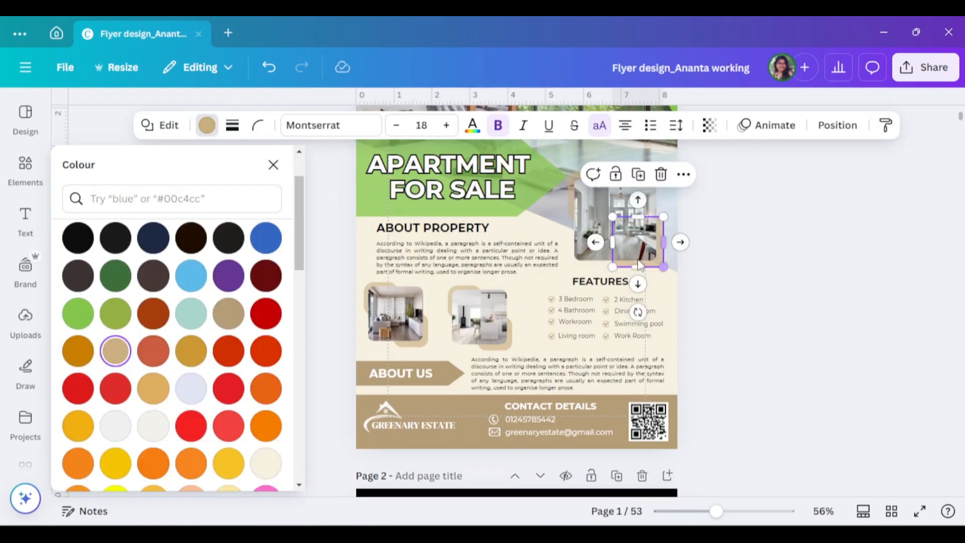
{"action": "left_click", "coordinate": [78, 314]}
{"action": "left_click", "coordinate": [149, 479]}
- Look through the overview of all pages in the design and return to the apartment flyer on page 1
{"action": "left_click", "coordinate": [891, 511]}
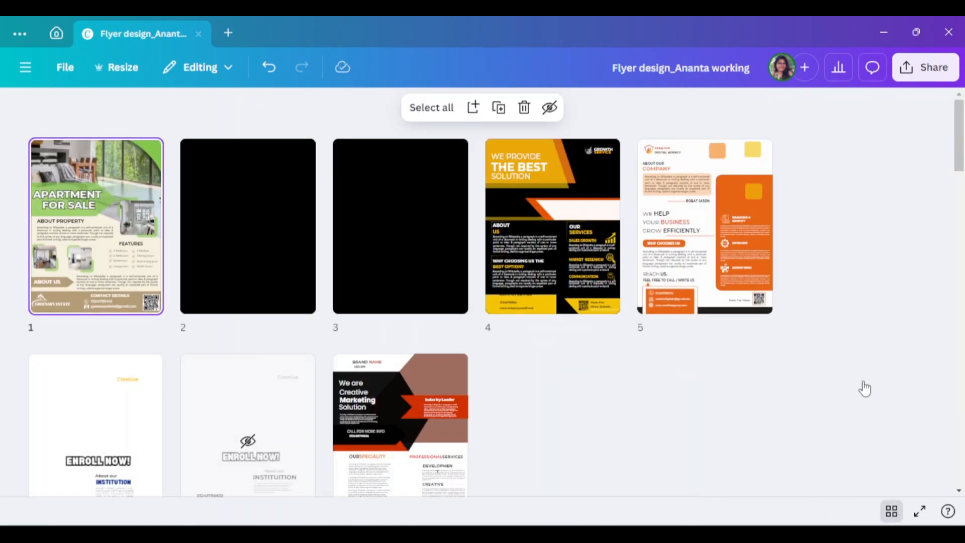
{"action": "scroll", "coordinate": [869, 388], "scroll_direction": "down", "scroll_amount": 20}
{"action": "scroll", "coordinate": [871, 388], "scroll_direction": "up", "scroll_amount": 20}
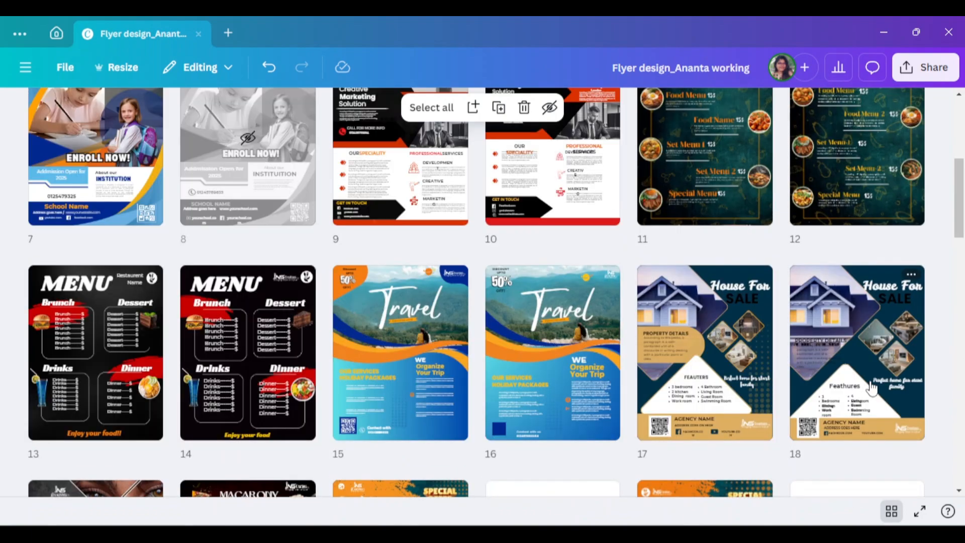
{"action": "scroll", "coordinate": [871, 388], "scroll_direction": "up", "scroll_amount": 5}
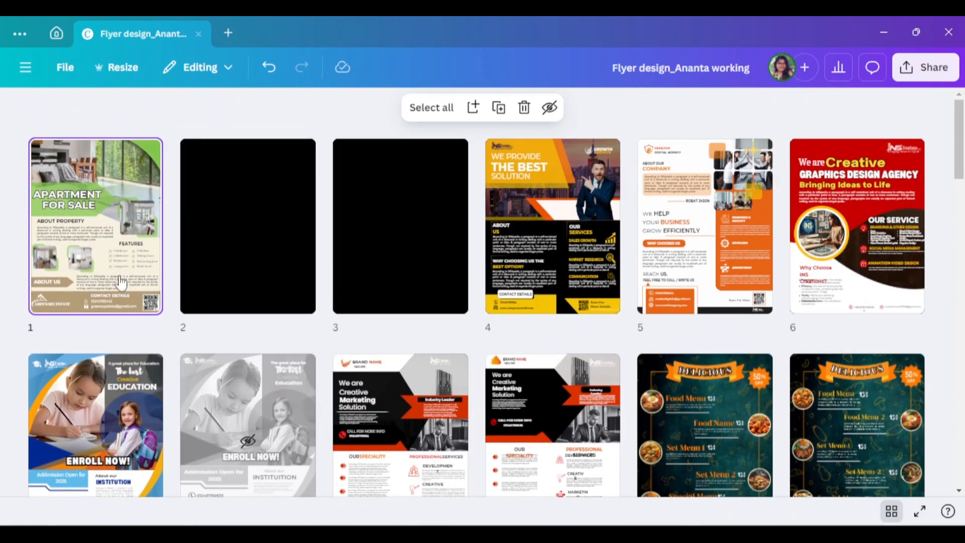
{"action": "double_click", "coordinate": [84, 270]}
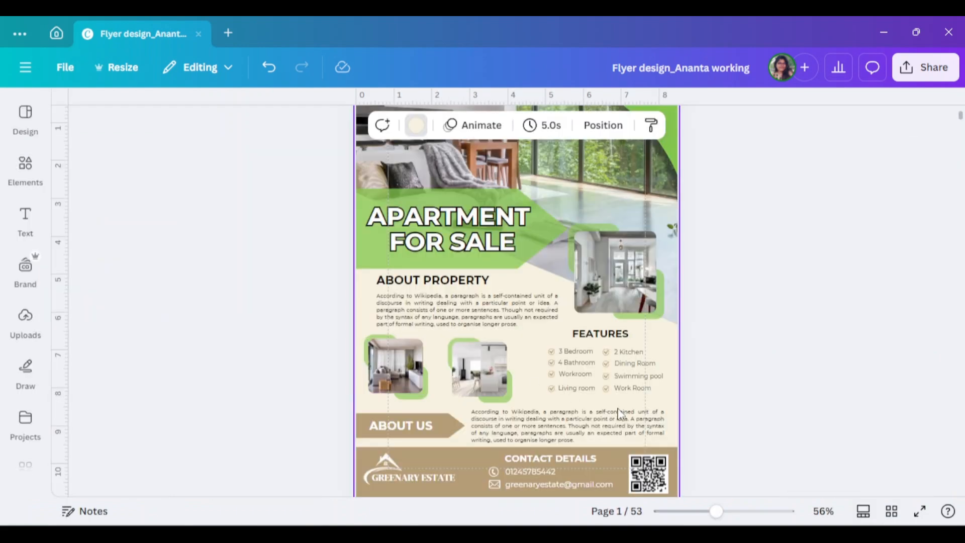
- Recolour the "ABOUT US" arrow banner and the footer rectangle light green to match the headline banner
{"action": "left_click", "coordinate": [366, 435]}
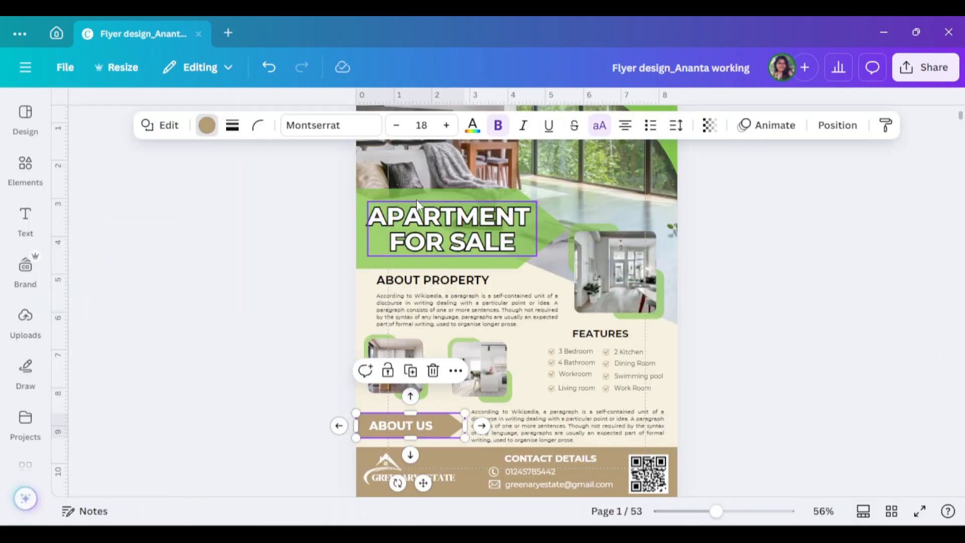
{"action": "left_click", "coordinate": [207, 125]}
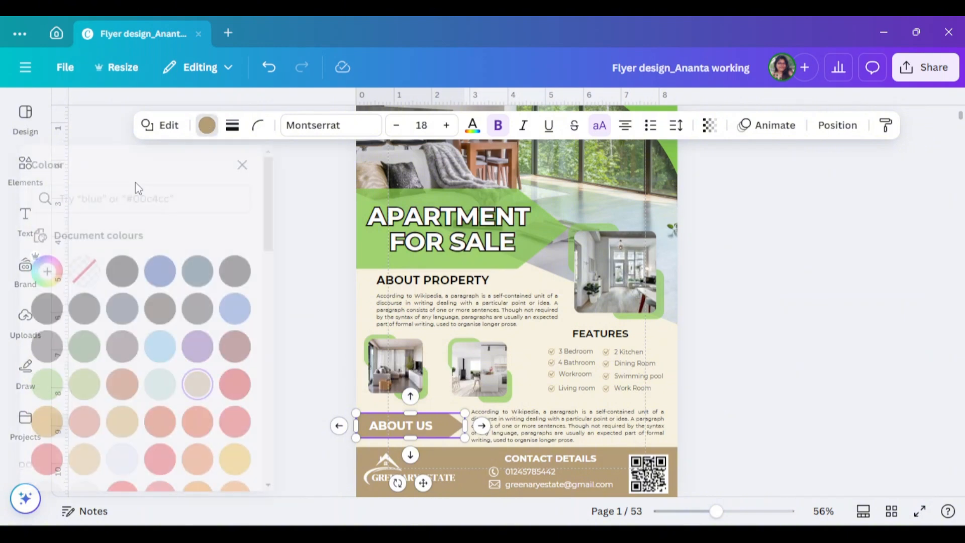
{"action": "left_click", "coordinate": [78, 384]}
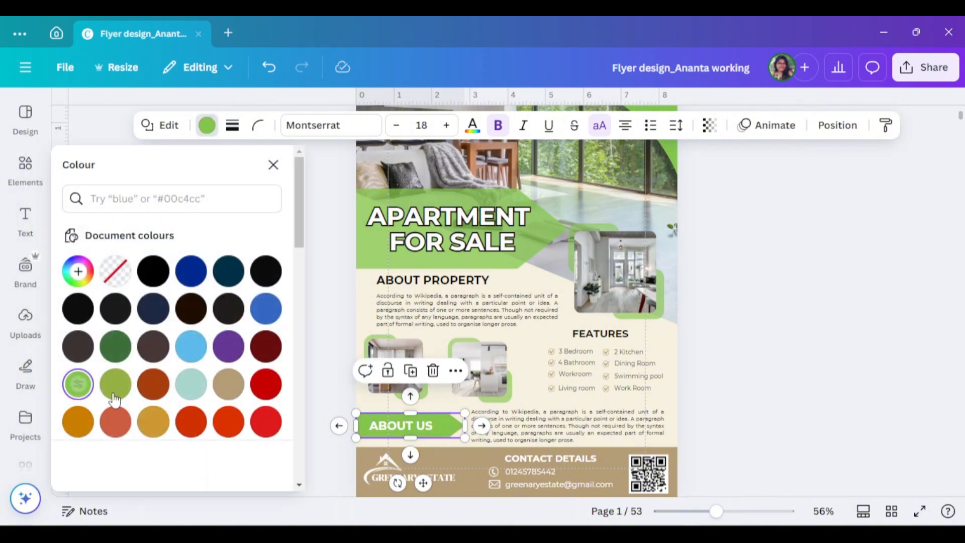
{"action": "left_click", "coordinate": [479, 475]}
{"action": "left_click", "coordinate": [78, 384]}
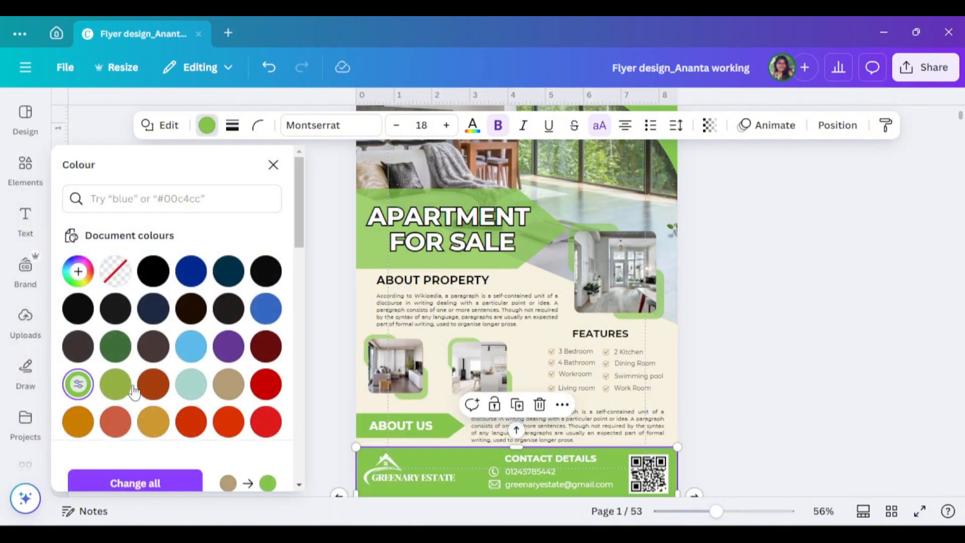
{"action": "left_click", "coordinate": [760, 355]}
{"action": "scroll", "coordinate": [767, 354], "scroll_direction": "up", "scroll_amount": 3}
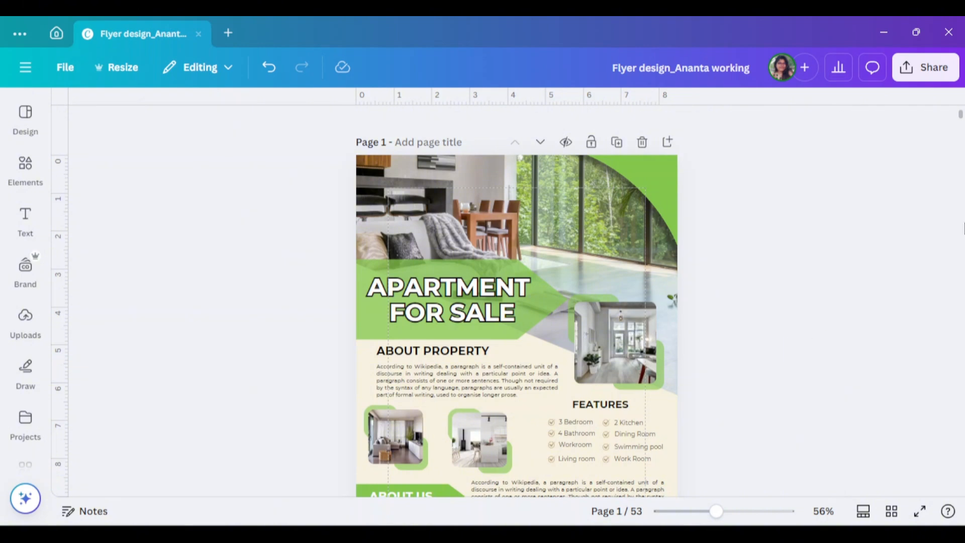
- Recolour the tick icons in the FEATURES list light green and apply the change to all matching elements
{"action": "scroll", "coordinate": [813, 282], "scroll_direction": "down", "scroll_amount": 3}
{"action": "left_click", "coordinate": [551, 281]}
{"action": "left_click", "coordinate": [383, 125]}
{"action": "left_click", "coordinate": [265, 275]}
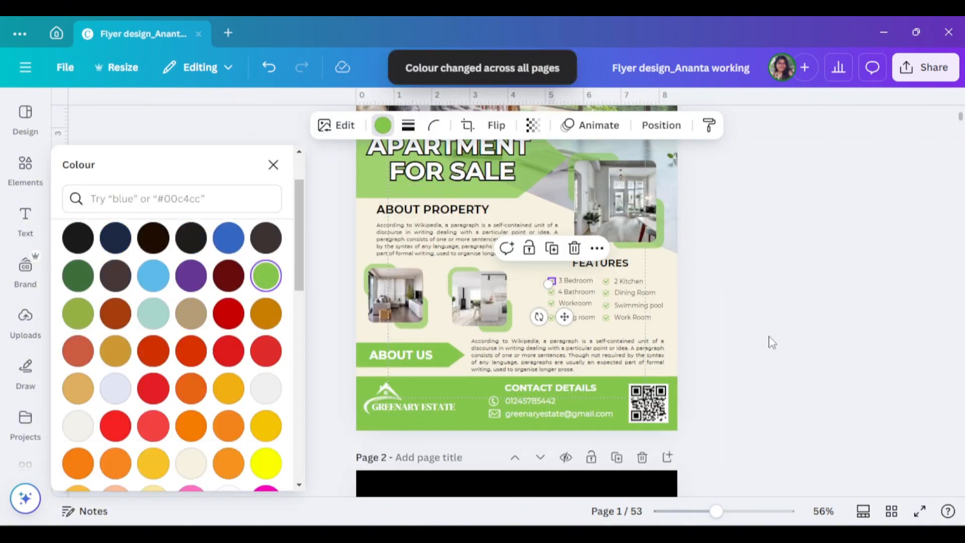
{"action": "left_click", "coordinate": [772, 343]}
{"action": "scroll", "coordinate": [807, 367], "scroll_direction": "up", "scroll_amount": 2}
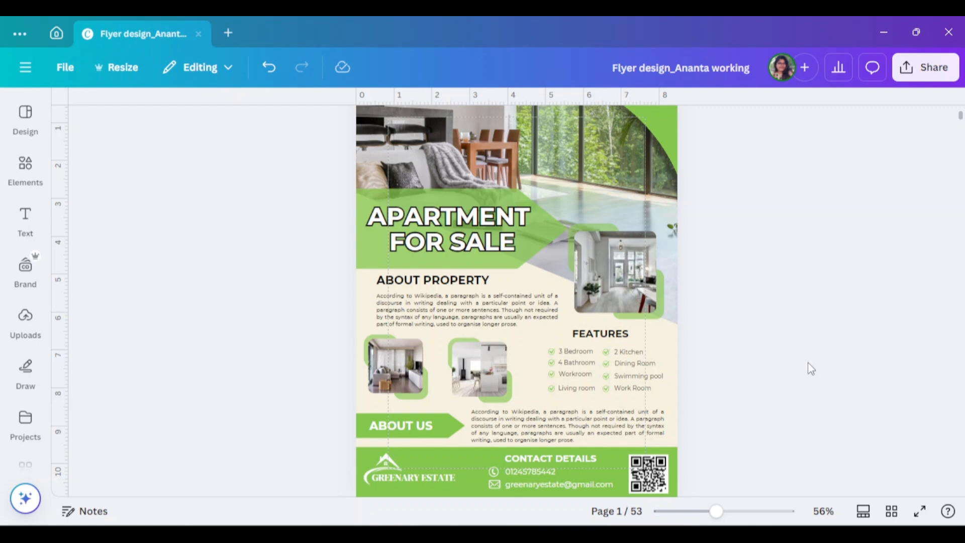
{"action": "scroll", "coordinate": [829, 371], "scroll_direction": "down", "scroll_amount": 3}
{"action": "scroll", "coordinate": [869, 381], "scroll_direction": "up", "scroll_amount": 1}
{"action": "left_click", "coordinate": [446, 339]}
{"action": "left_click", "coordinate": [816, 340]}
{"action": "scroll", "coordinate": [816, 338], "scroll_direction": "up", "scroll_amount": 3}
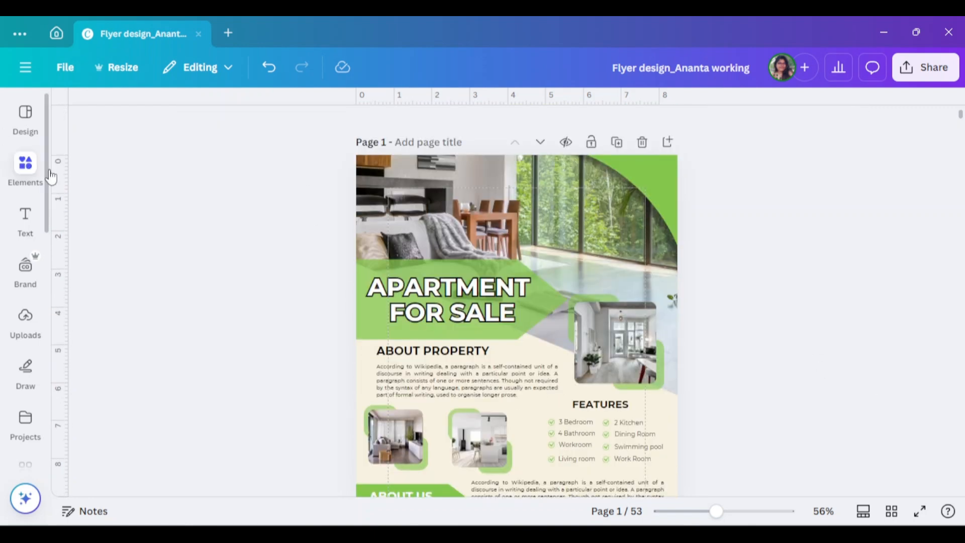
{"action": "left_click", "coordinate": [629, 168]}
{"action": "left_click_drag", "start_coordinate": [723, 194], "coordinate": [661, 215]}
{"action": "left_click_drag", "start_coordinate": [736, 195], "coordinate": [722, 199]}
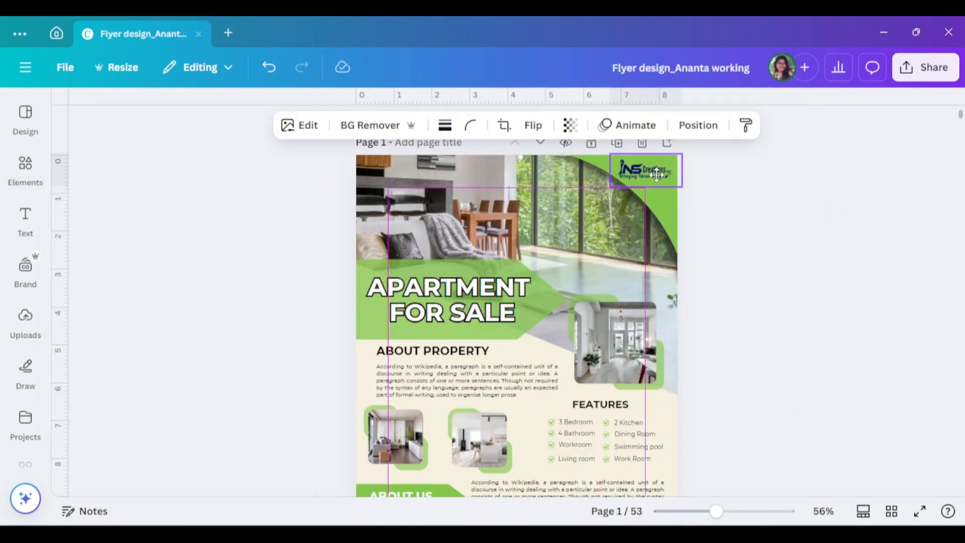
- Place the INS Creations logo on the green corner shape at the flyer's upper right
{"action": "left_click_drag", "start_coordinate": [657, 174], "coordinate": [658, 174]}
{"action": "left_click", "coordinate": [772, 244]}
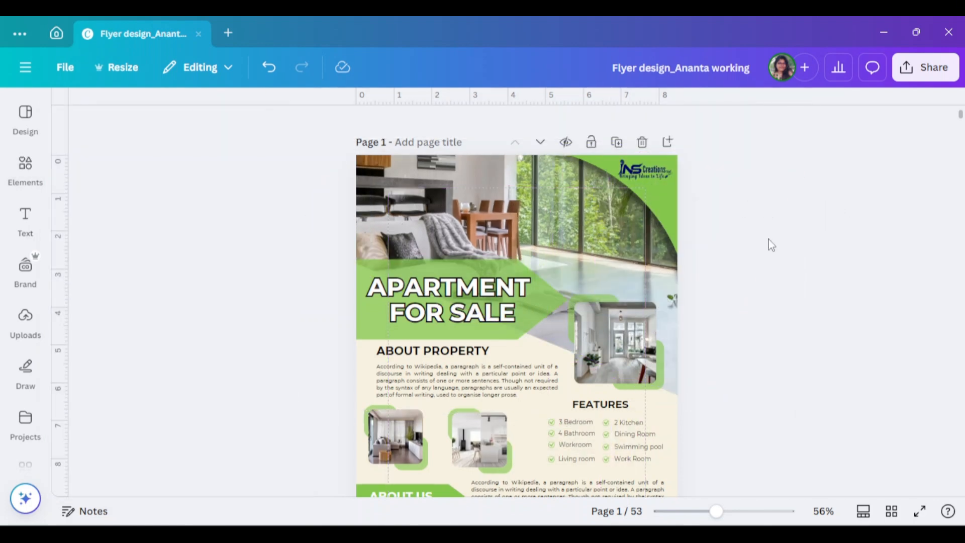
{"action": "left_click", "coordinate": [646, 172]}
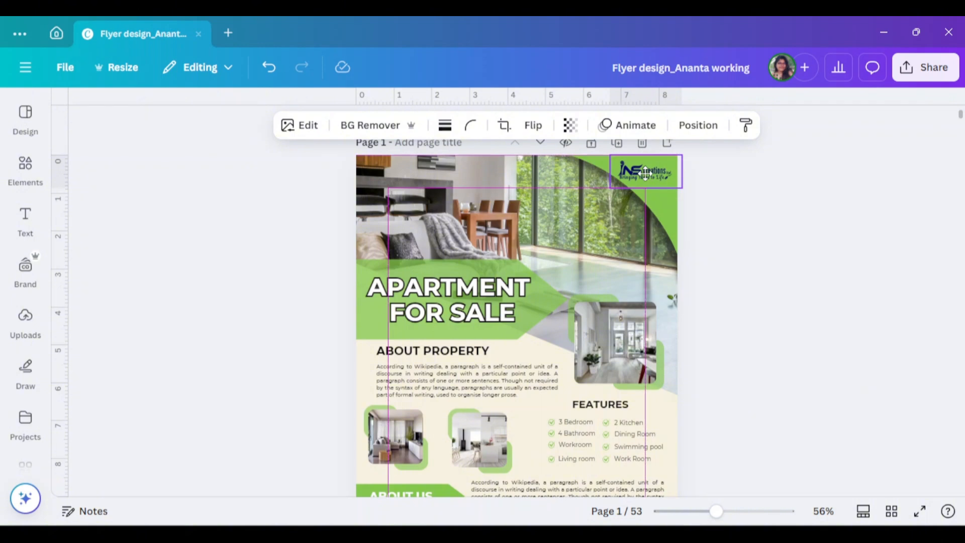
{"action": "left_click", "coordinate": [764, 263]}
- Preview the recoloured flyer from headline to footer and in full screen
{"action": "scroll", "coordinate": [780, 310], "scroll_direction": "down", "scroll_amount": 2}
{"action": "scroll", "coordinate": [782, 311], "scroll_direction": "up", "scroll_amount": 2}
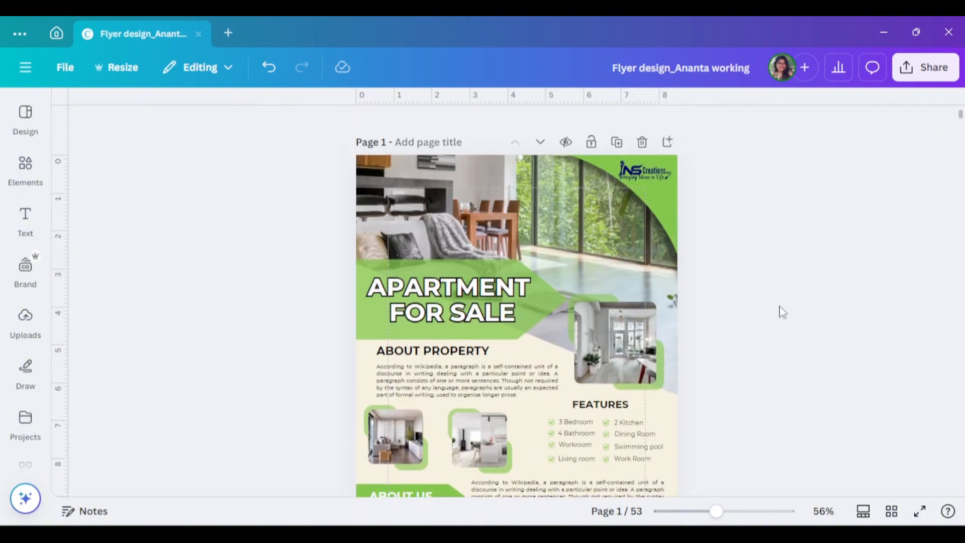
{"action": "scroll", "coordinate": [782, 312], "scroll_direction": "down", "scroll_amount": 4}
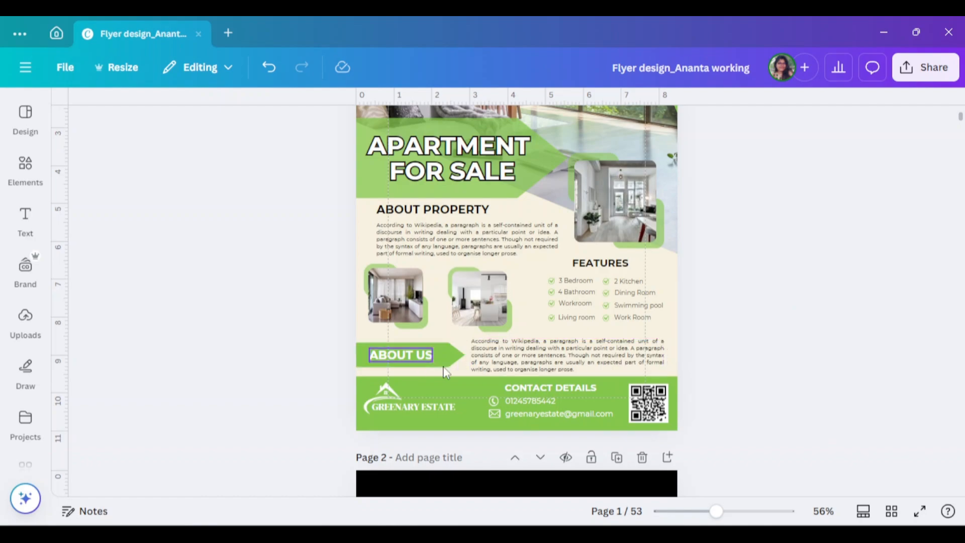
{"action": "left_click", "coordinate": [921, 512]}
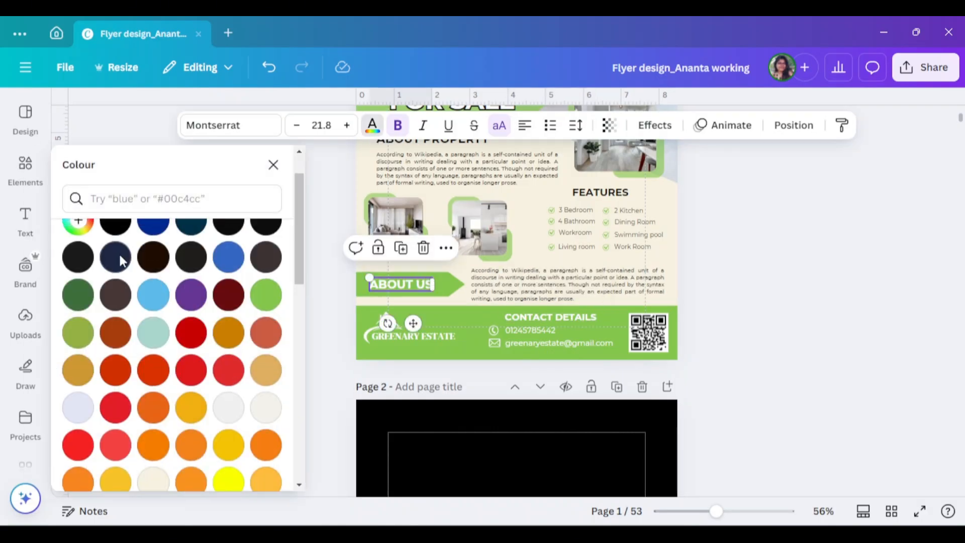
- Recolour the ABOUT US heading, the contact heading, texts and icons, and the GREENARY ESTATE logo in the footer black
{"action": "left_click", "coordinate": [383, 125]}
{"action": "left_click", "coordinate": [115, 272]}
{"action": "left_click", "coordinate": [494, 343]}
{"action": "left_click", "coordinate": [115, 271]}
{"action": "left_click", "coordinate": [521, 329]}
{"action": "left_click", "coordinate": [114, 271]}
{"action": "left_click", "coordinate": [533, 342]}
{"action": "left_click", "coordinate": [114, 272]}
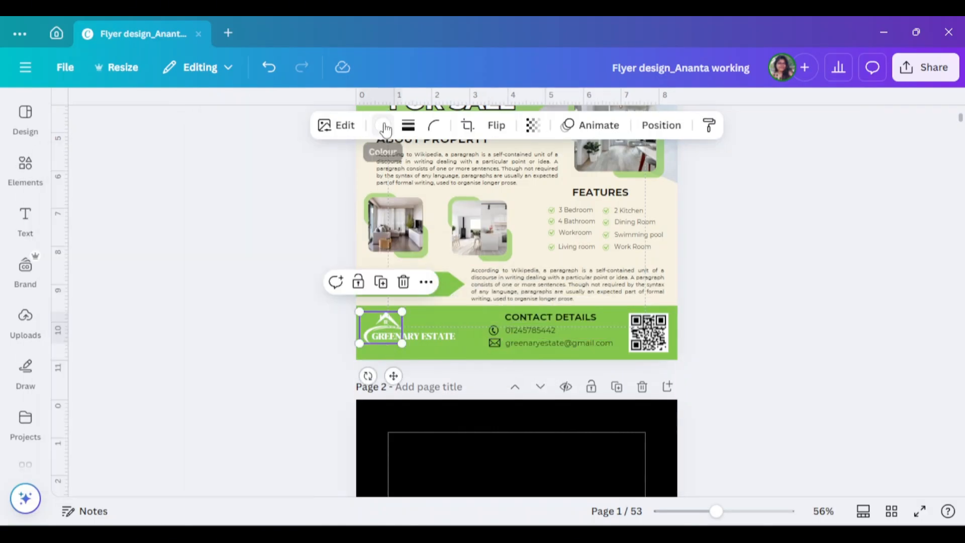
{"action": "left_click", "coordinate": [858, 332]}
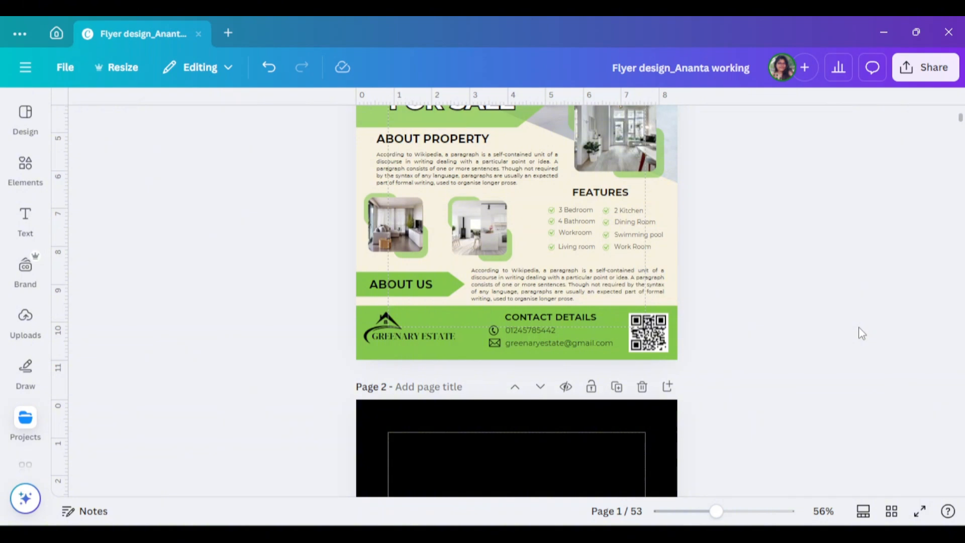
- Recolour the house icon and the GREENARY ESTATE name in the footer white
{"action": "left_click", "coordinate": [386, 321]}
{"action": "left_click", "coordinate": [383, 125]}
{"action": "left_click", "coordinate": [194, 403]}
{"action": "left_click", "coordinate": [413, 336]}
{"action": "left_click", "coordinate": [370, 125]}
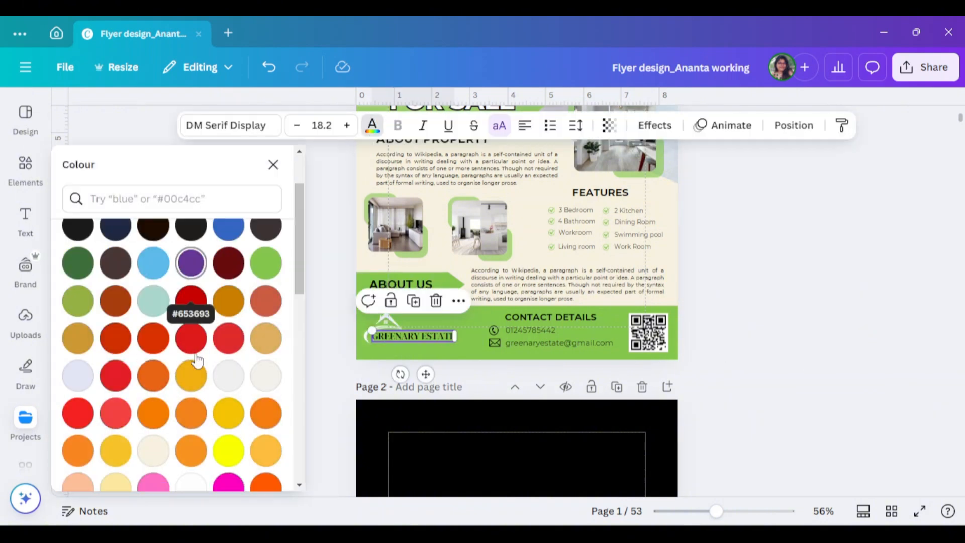
{"action": "left_click", "coordinate": [194, 403]}
{"action": "scroll", "coordinate": [846, 402], "scroll_direction": "up", "scroll_amount": 4}
{"action": "scroll", "coordinate": [784, 333], "scroll_direction": "down", "scroll_amount": 4}
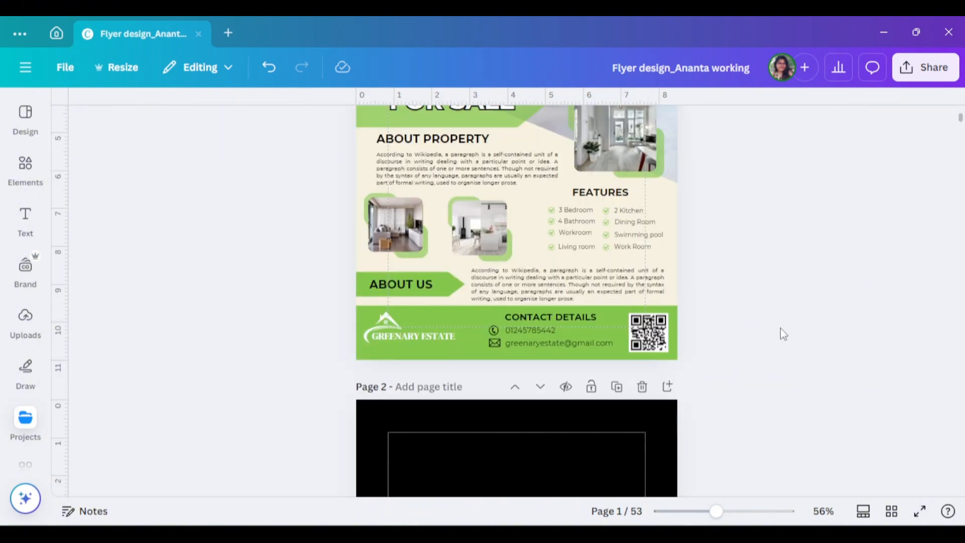
- Select all eight feature labels together and set their font to Montserrat
{"action": "left_click", "coordinate": [637, 211]}
{"action": "left_click", "coordinate": [576, 233]}
{"action": "left_click", "coordinate": [577, 222], "text": "shift"}
{"action": "left_click", "coordinate": [577, 210], "text": "shift"}
{"action": "left_click", "coordinate": [577, 247], "text": "shift"}
{"action": "left_click", "coordinate": [638, 235], "text": "shift"}
{"action": "left_click", "coordinate": [634, 222], "text": "shift"}
{"action": "left_click", "coordinate": [231, 125]}
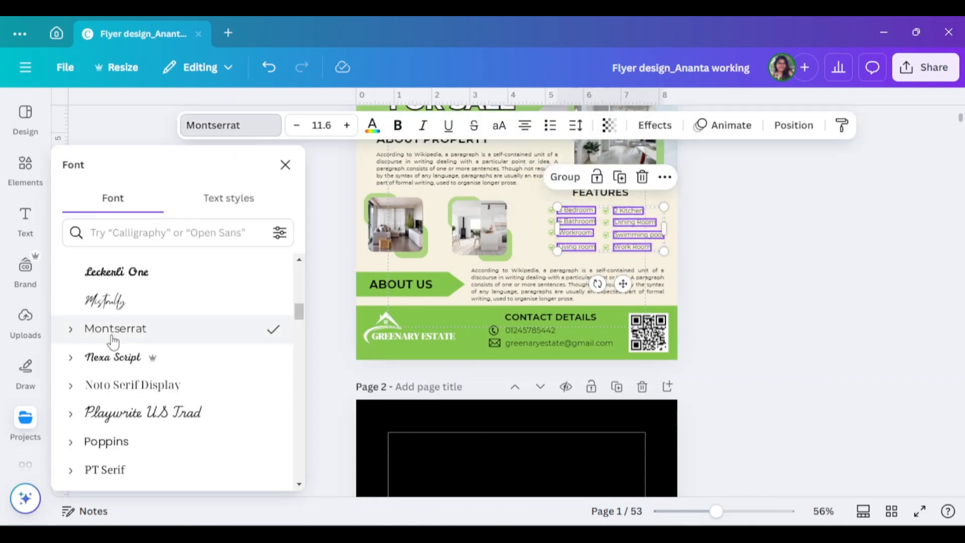
{"action": "left_click", "coordinate": [797, 342]}
- Space the four feature labels from 3 Bedroom to Living room evenly in the vertical direction
{"action": "left_click", "coordinate": [577, 210]}
{"action": "left_click", "coordinate": [577, 221], "text": "shift"}
{"action": "left_click", "coordinate": [576, 233], "text": "shift"}
{"action": "left_click", "coordinate": [577, 248], "text": "shift"}
{"action": "left_click", "coordinate": [794, 125]}
{"action": "left_click", "coordinate": [113, 476]}
{"action": "scroll", "coordinate": [663, 323], "scroll_direction": "up", "scroll_amount": 5}
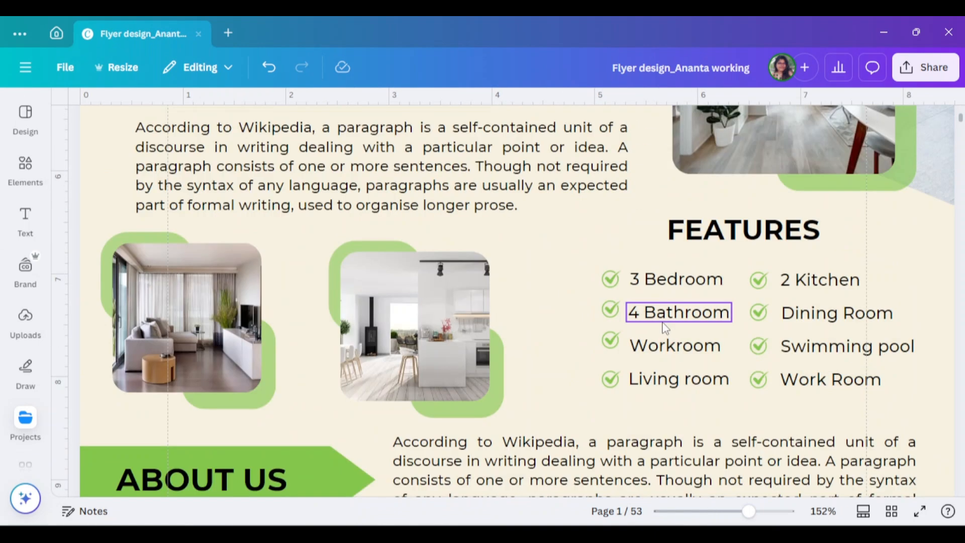
- Align the ticks and labels of each FEATURES row on a common middle line and group the rows
{"action": "left_click_drag", "start_coordinate": [610, 341], "coordinate": [610, 345]}
{"action": "left_click_drag", "start_coordinate": [581, 289], "coordinate": [875, 282]}
{"action": "left_click", "coordinate": [823, 125]}
{"action": "key", "text": "ctrl+g"}
{"action": "left_click", "coordinate": [823, 125]}
{"action": "left_click", "coordinate": [130, 377]}
{"action": "key", "text": "ctrl+g"}
{"action": "left_click_drag", "start_coordinate": [581, 343], "coordinate": [912, 351]}
{"action": "left_click", "coordinate": [129, 377]}
{"action": "key", "text": "ctrl+g"}
{"action": "left_click_drag", "start_coordinate": [581, 378], "coordinate": [879, 383]}
{"action": "left_click", "coordinate": [151, 382]}
- Add a square shape and reshape it into a wide rectangle covering the whole features list below the FEATURES heading
{"action": "scroll", "coordinate": [702, 267], "scroll_direction": "down", "scroll_amount": 6}
{"action": "left_click", "coordinate": [25, 170]}
{"action": "left_click", "coordinate": [91, 229]}
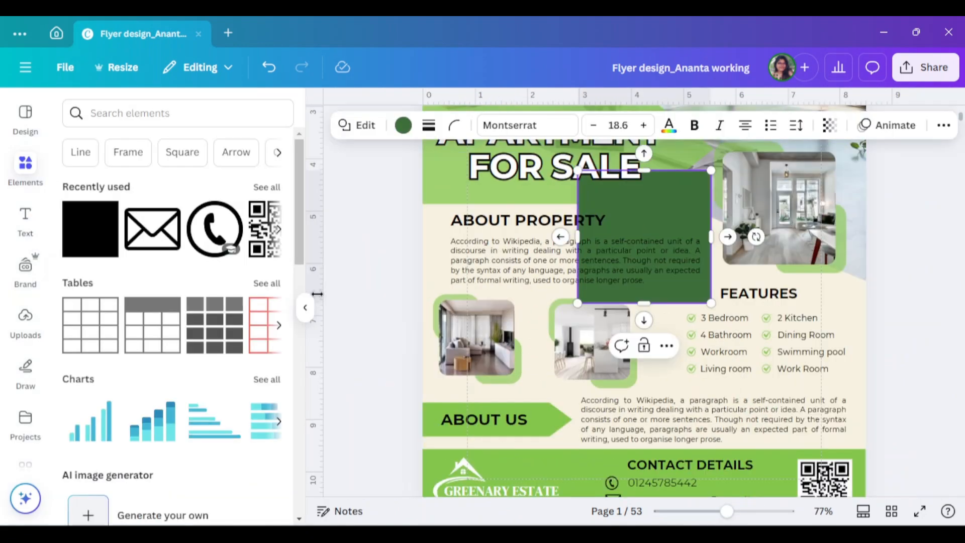
{"action": "left_click", "coordinate": [305, 308]}
{"action": "left_click_drag", "start_coordinate": [517, 237], "coordinate": [596, 370]}
{"action": "left_click_drag", "start_coordinate": [663, 371], "coordinate": [729, 374]}
{"action": "left_click_drag", "start_coordinate": [630, 437], "coordinate": [646, 387]}
{"action": "left_click_drag", "start_coordinate": [533, 348], "coordinate": [537, 346]}
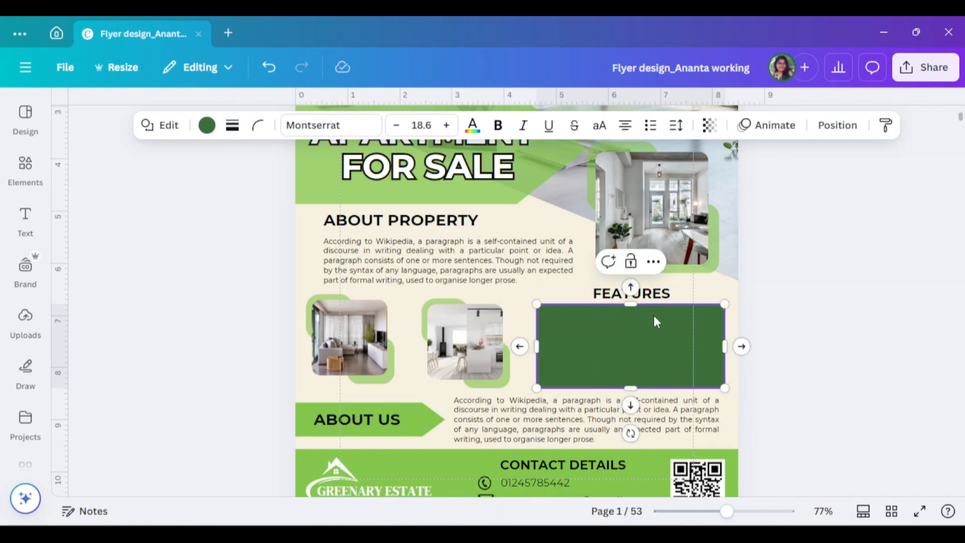
- Send the green rectangle behind the feature ticks and labels
{"action": "right_click", "coordinate": [653, 313]}
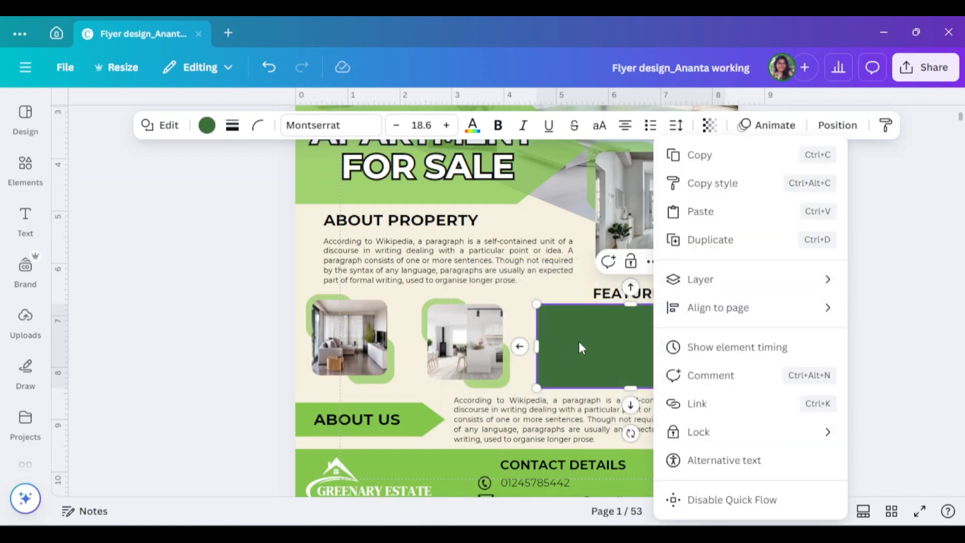
{"action": "mouse_move", "coordinate": [663, 291]}
{"action": "left_click", "coordinate": [555, 370]}
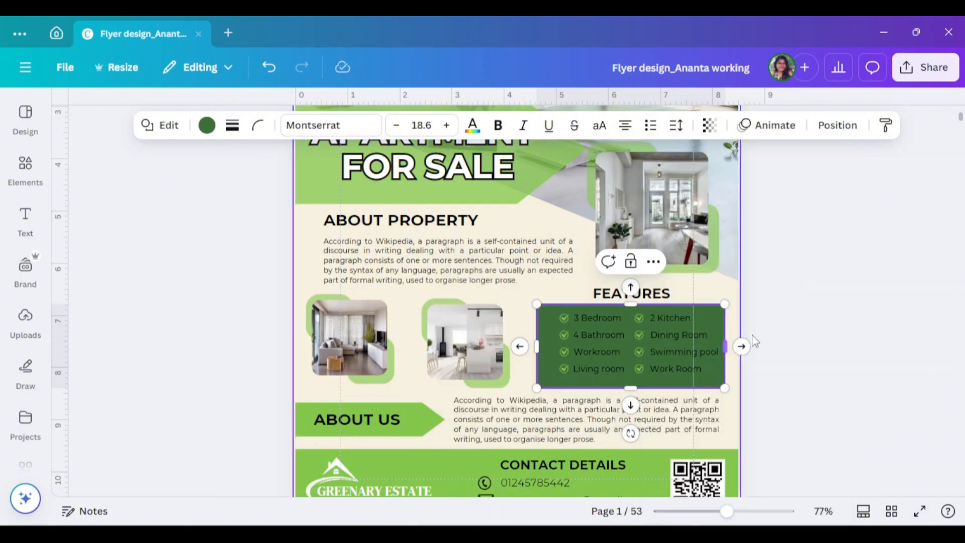
- Set the features rectangle's transparency to 56 and recolour it light green
{"action": "left_click", "coordinate": [707, 132]}
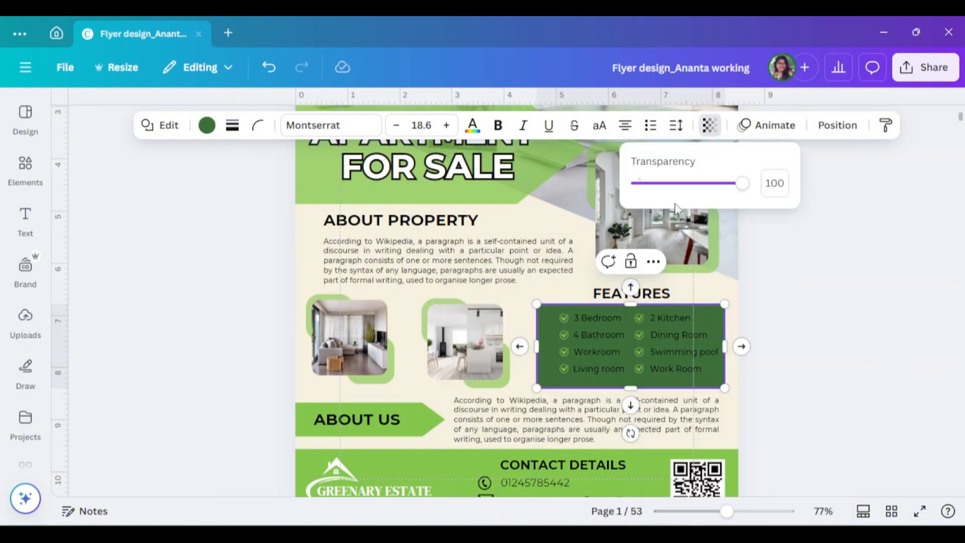
{"action": "left_click_drag", "start_coordinate": [674, 184], "coordinate": [697, 191]}
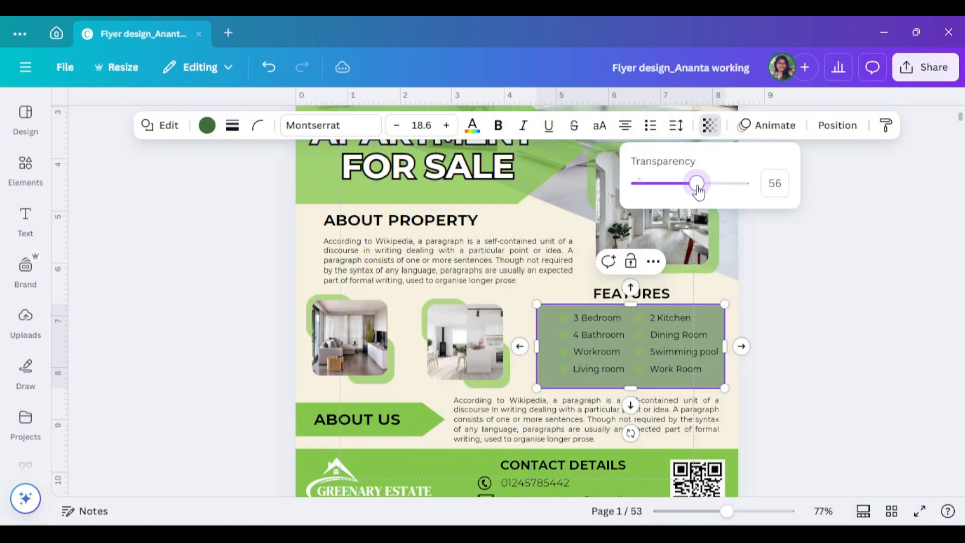
{"action": "left_click", "coordinate": [216, 127]}
{"action": "left_click", "coordinate": [78, 384]}
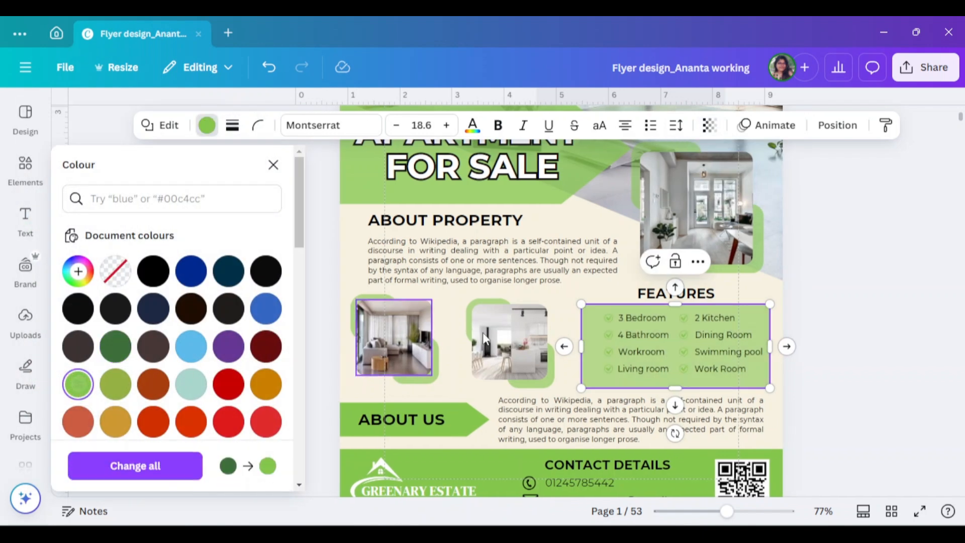
{"action": "left_click", "coordinate": [819, 274]}
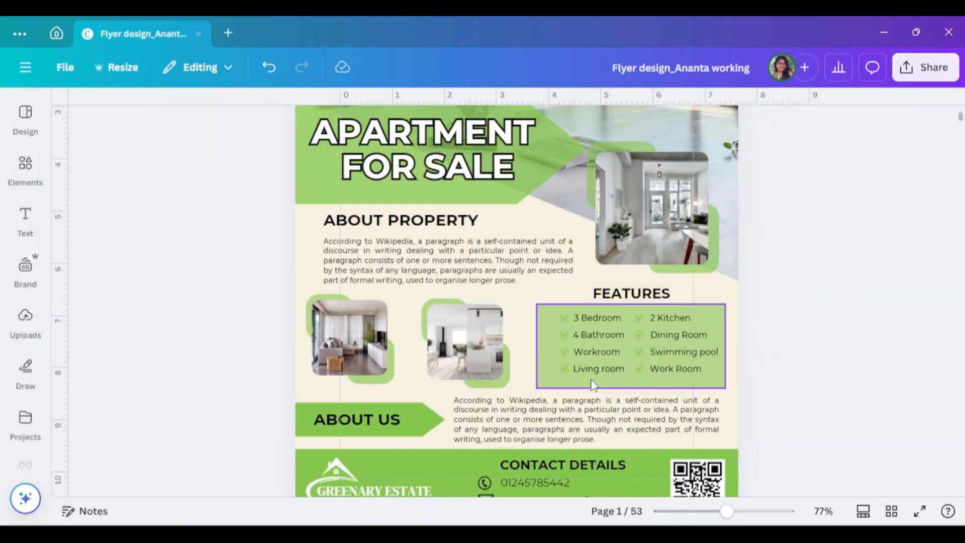
- Fit the features rectangle closely around the list with rounded corners and a white fill
{"action": "left_click", "coordinate": [590, 382]}
{"action": "left_click_drag", "start_coordinate": [590, 382], "coordinate": [585, 384]}
{"action": "mouse_move", "coordinate": [629, 303]}
{"action": "left_mouse_down"}
{"action": "mouse_move", "coordinate": [629, 293]}
{"action": "mouse_move", "coordinate": [632, 304]}
{"action": "left_mouse_up"}
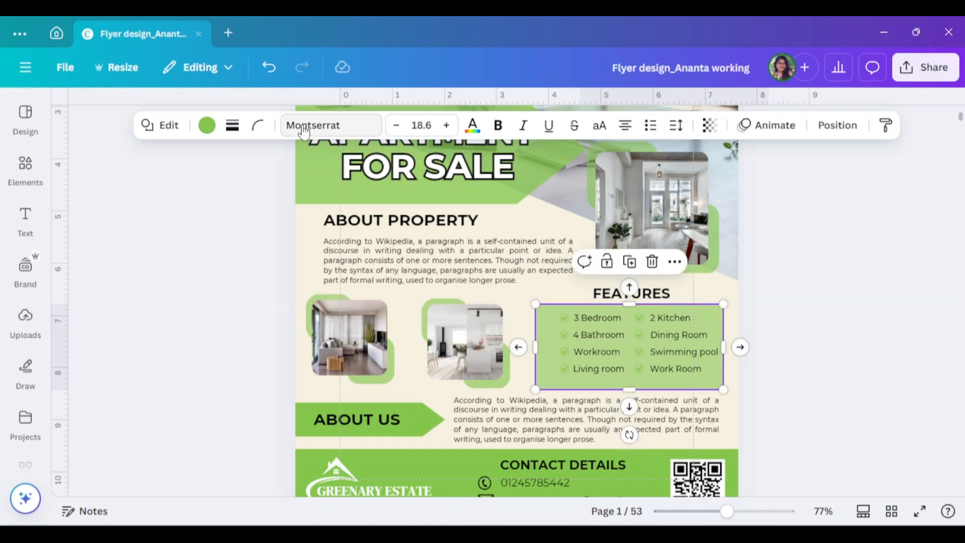
{"action": "left_click", "coordinate": [259, 126]}
{"action": "left_click_drag", "start_coordinate": [183, 195], "coordinate": [212, 195]}
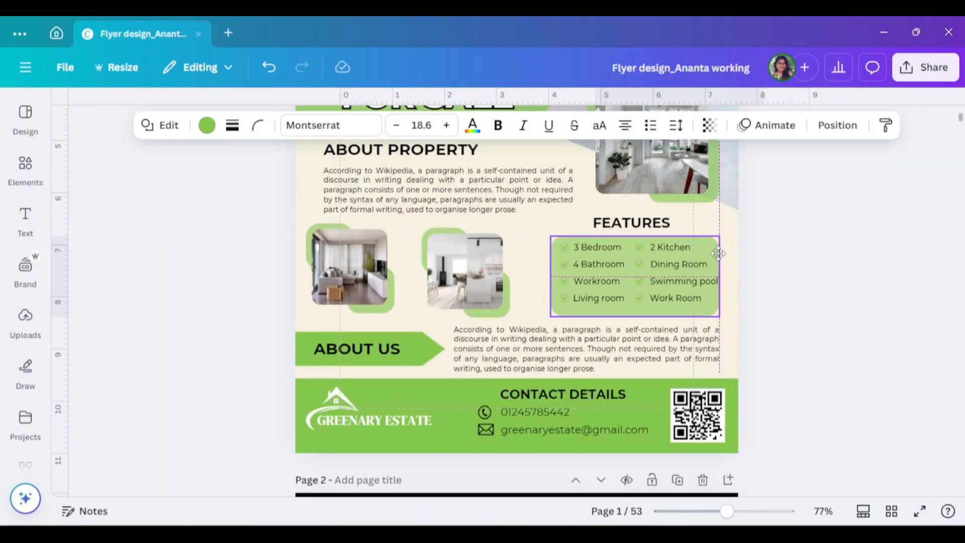
{"action": "left_click_drag", "start_coordinate": [488, 312], "coordinate": [488, 310]}
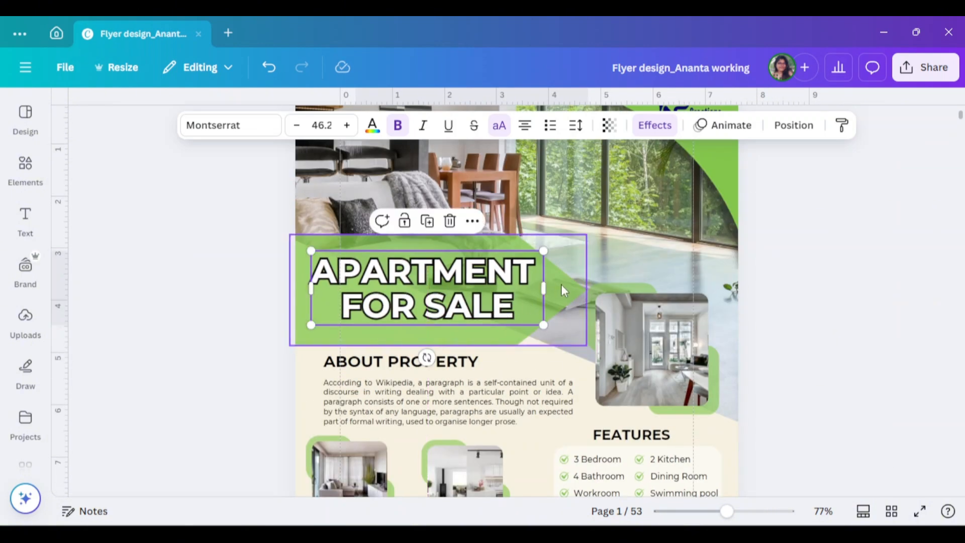
- Widen the green "APARTMENT FOR SALE" banner slightly so its arrow tip reaches toward the framed interior photo
{"action": "left_click", "coordinate": [561, 284]}
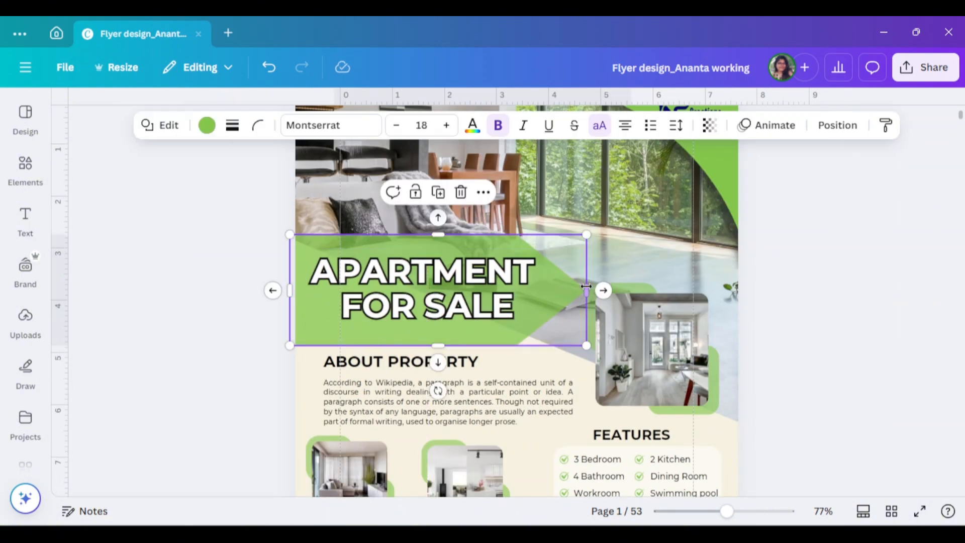
{"action": "left_click_drag", "start_coordinate": [576, 290], "coordinate": [586, 287]}
{"action": "left_click", "coordinate": [711, 351]}
{"action": "left_click", "coordinate": [825, 367]}
- Check the updated flyer and its features box in full-screen view
{"action": "scroll", "coordinate": [825, 367], "scroll_direction": "up", "scroll_amount": 1}
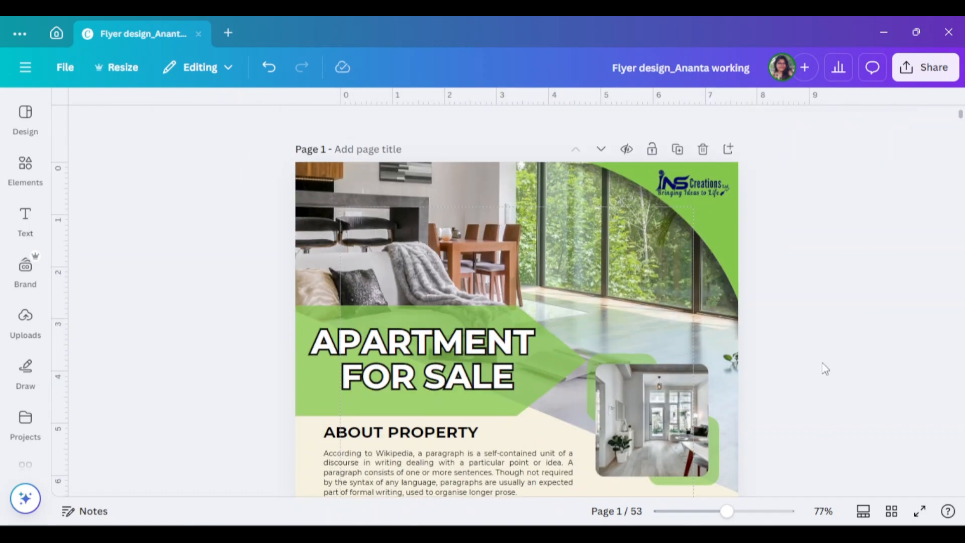
{"action": "scroll", "coordinate": [862, 425], "scroll_direction": "down", "scroll_amount": 2}
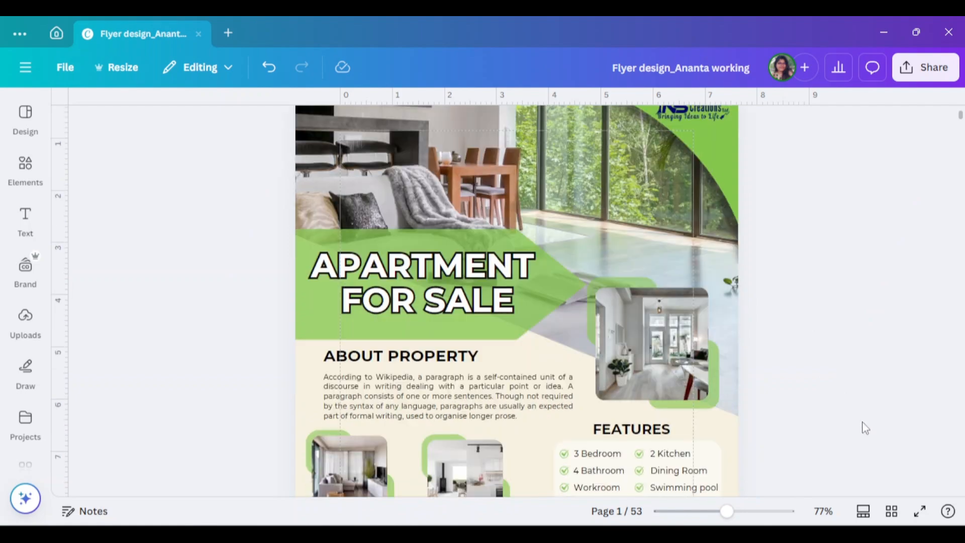
{"action": "left_click", "coordinate": [921, 511]}
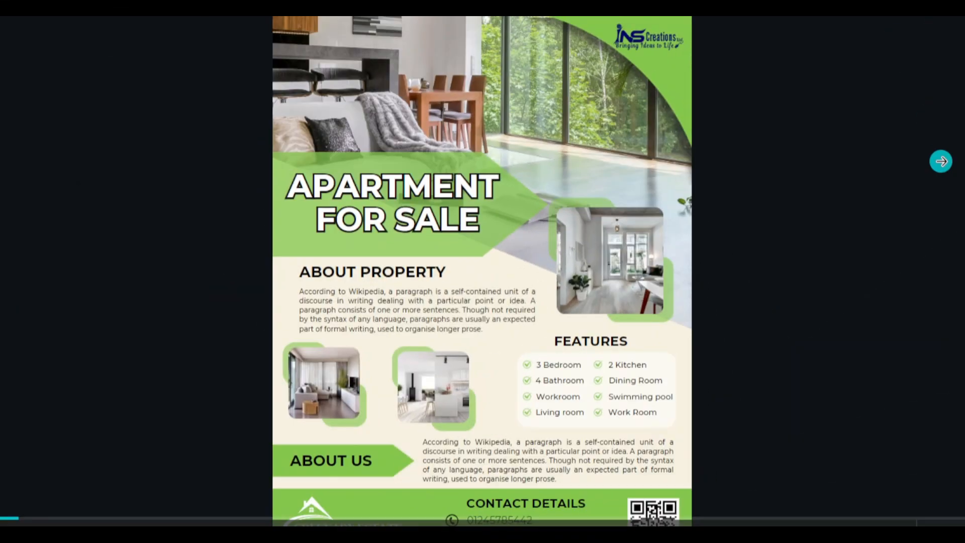